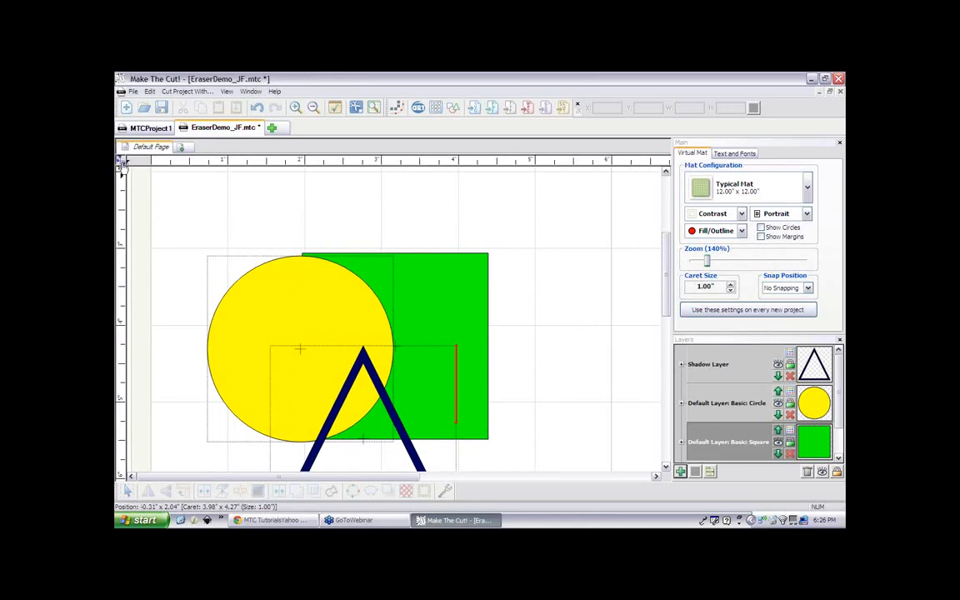
- Show the drawing tools alongside the mat
left_click(122, 164)
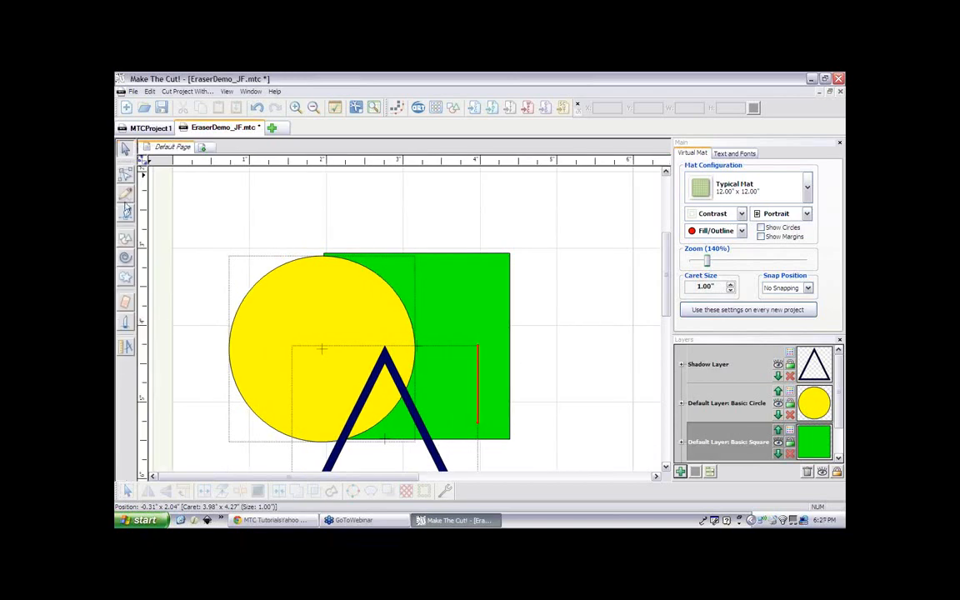
left_click(125, 307)
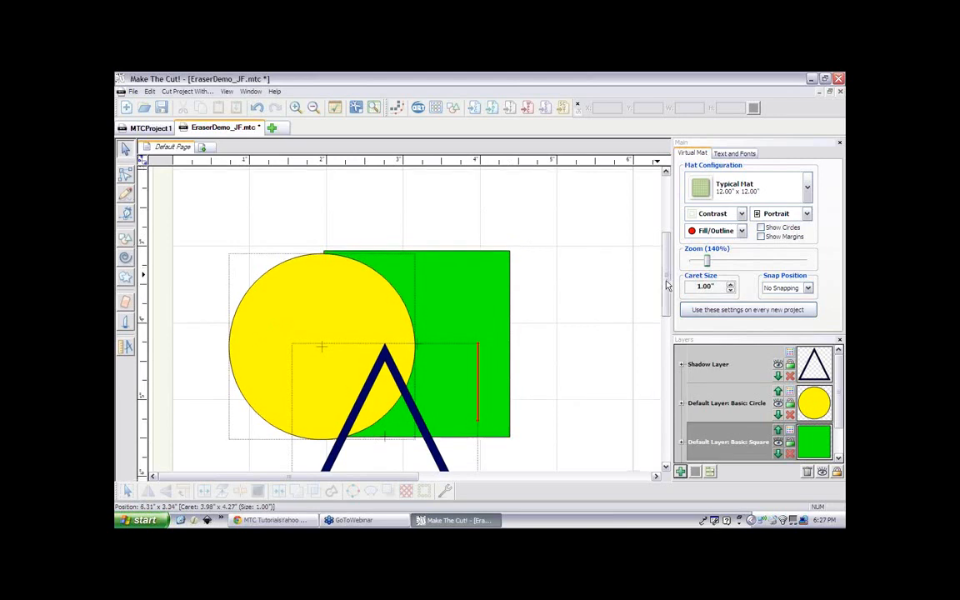
left_click_drag(666, 284, 666, 286)
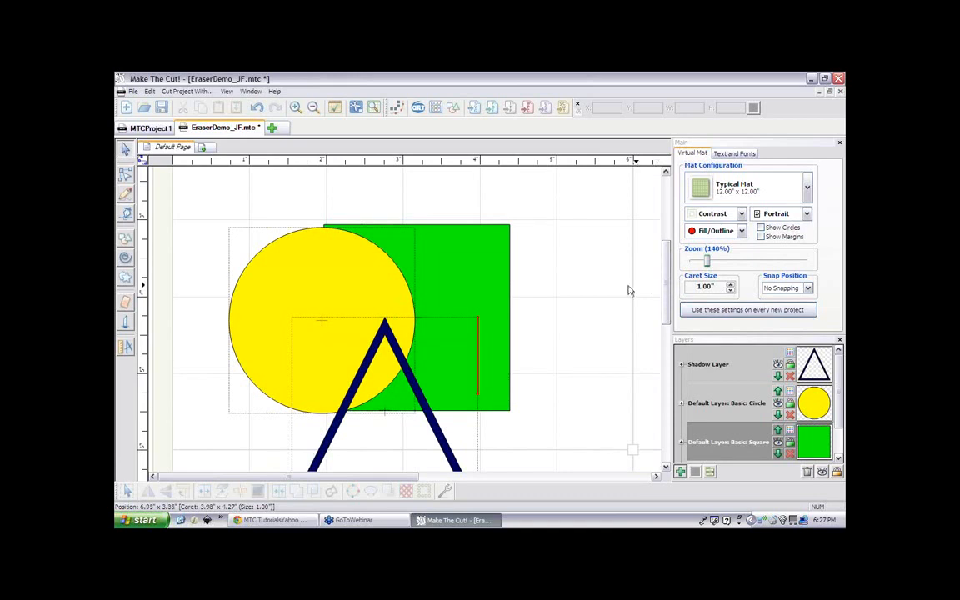
- Erase a wavy 1 mm freehand stroke through the left side of the yellow circle, and undo it
left_click(126, 302)
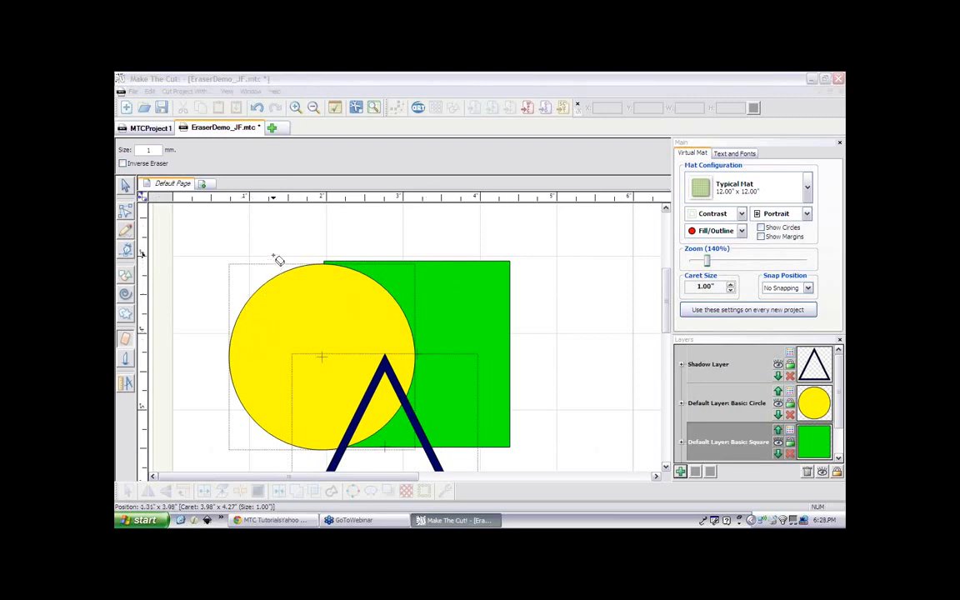
mouse_move(274, 252)
left_mouse_down()
mouse_move(281, 317)
mouse_move(263, 326)
mouse_move(265, 353)
mouse_move(247, 361)
mouse_move(242, 390)
mouse_move(221, 403)
left_mouse_up()
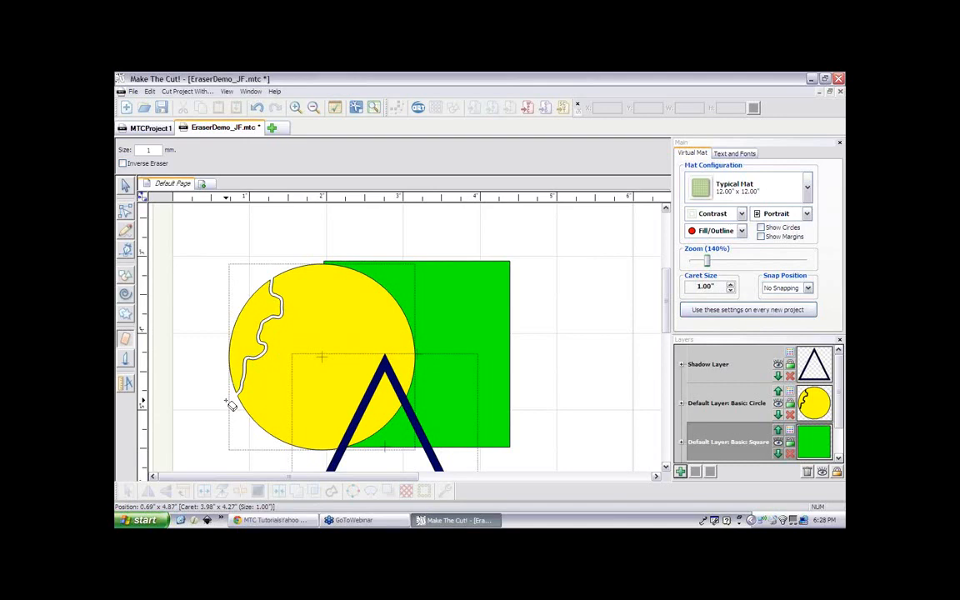
key("ctrl+z")
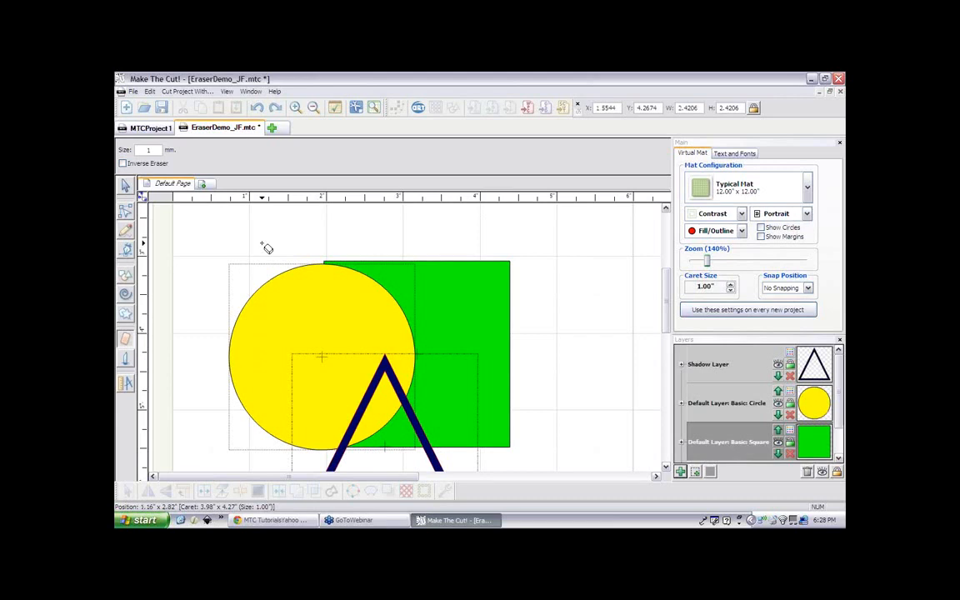
- Erase a straight vertical 1 mm line through the circle's left side and a shorter one where the circle overlaps the square
mouse_move(267, 249)
left_mouse_down()
mouse_move(247, 448)
mouse_move(267, 455)
left_mouse_up()
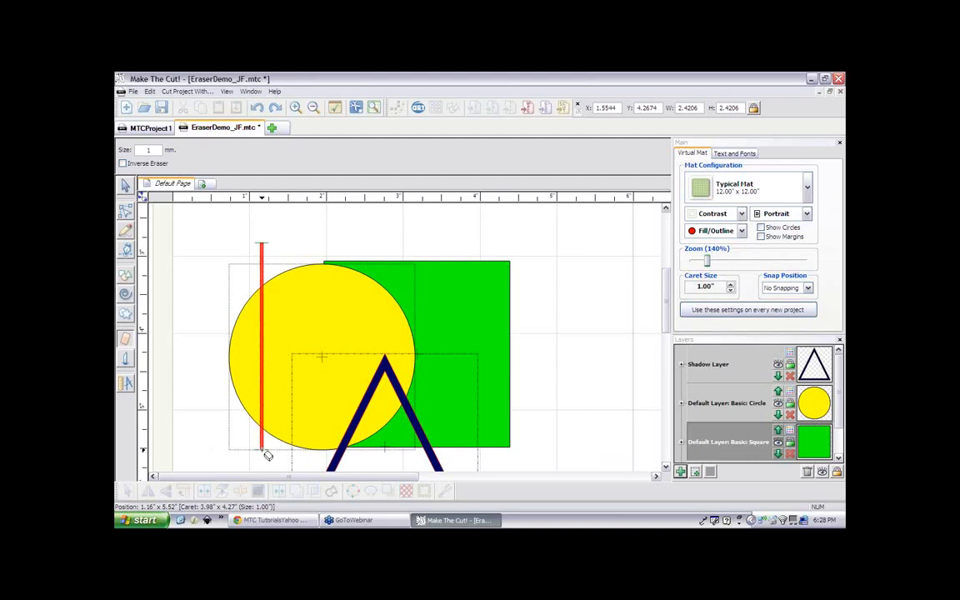
left_click_drag(266, 454, 264, 453)
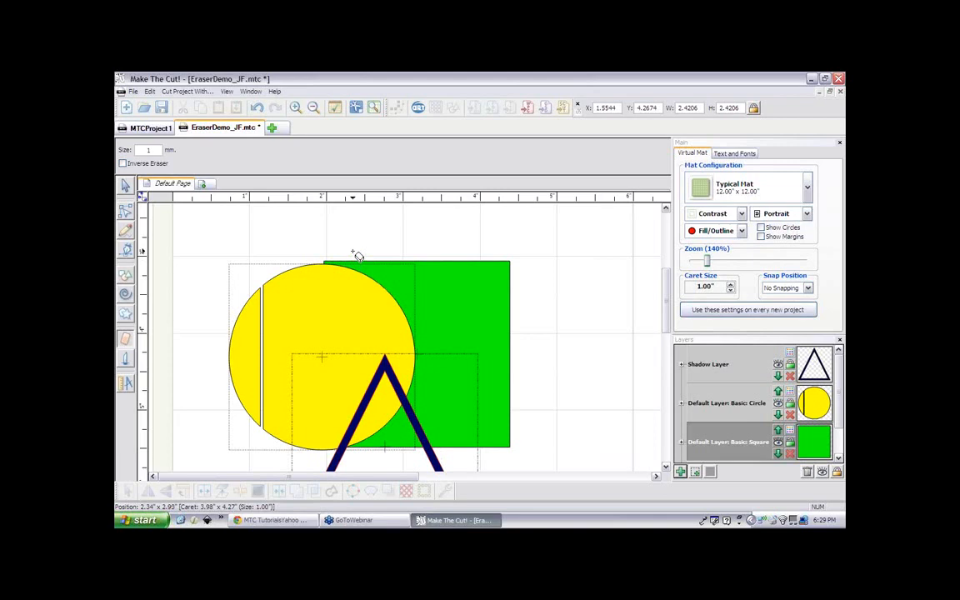
left_click_drag(356, 258, 352, 344)
- Move the circle off the square to compare both cuts, and undo the move and both straight eraser strokes
left_click(120, 187)
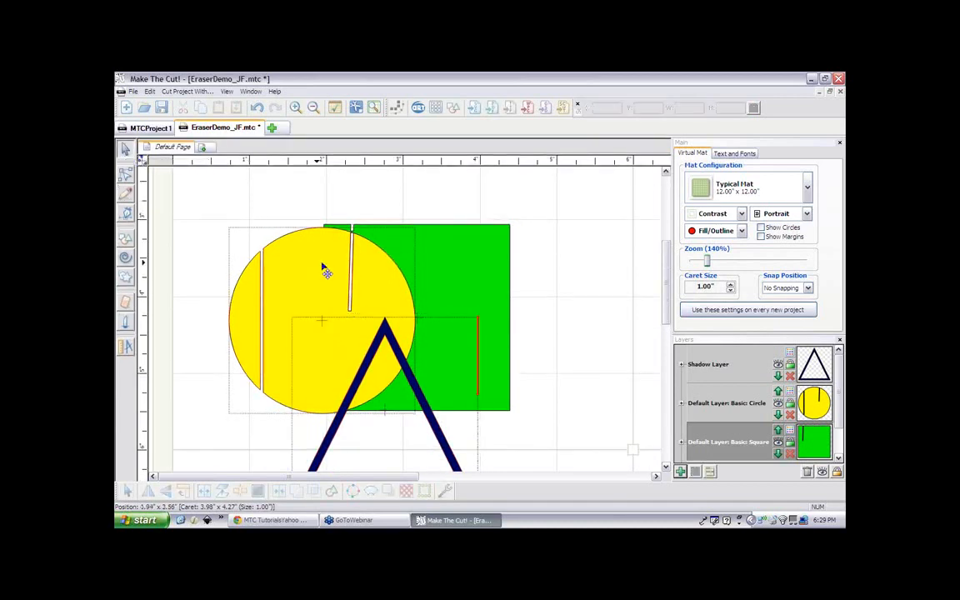
left_click_drag(323, 267, 247, 278)
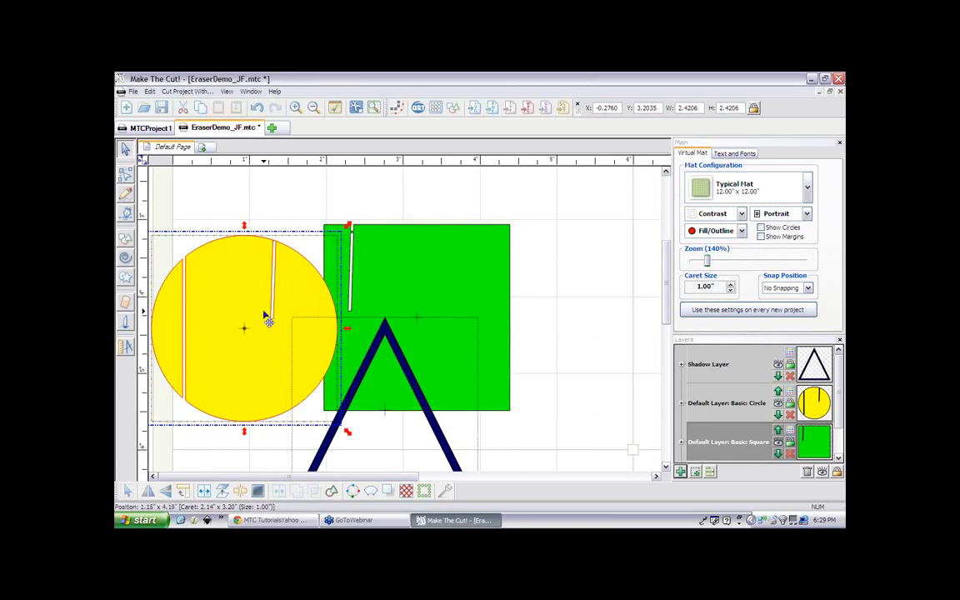
key("ctrl+z")
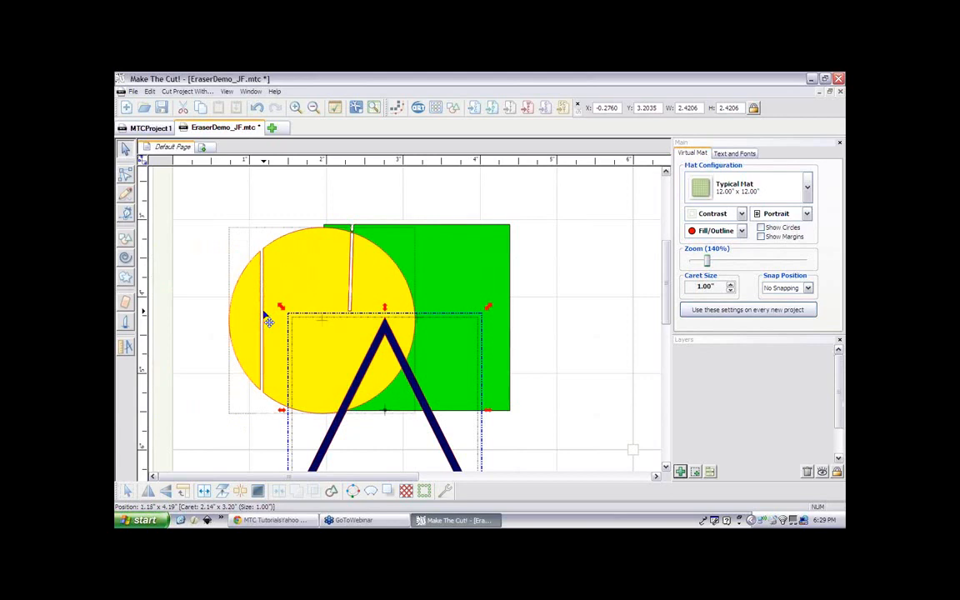
key("ctrl+z")
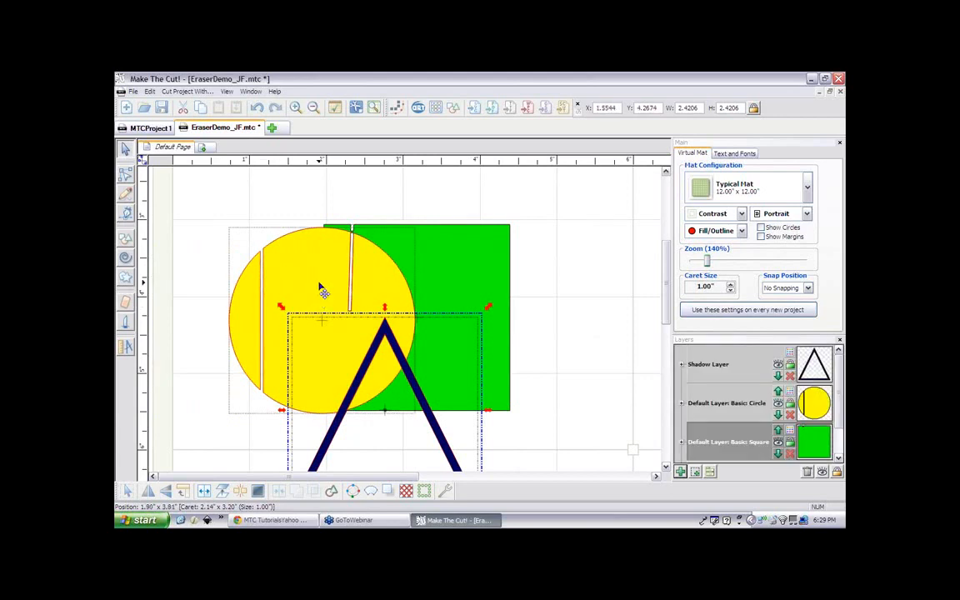
key("ctrl+z")
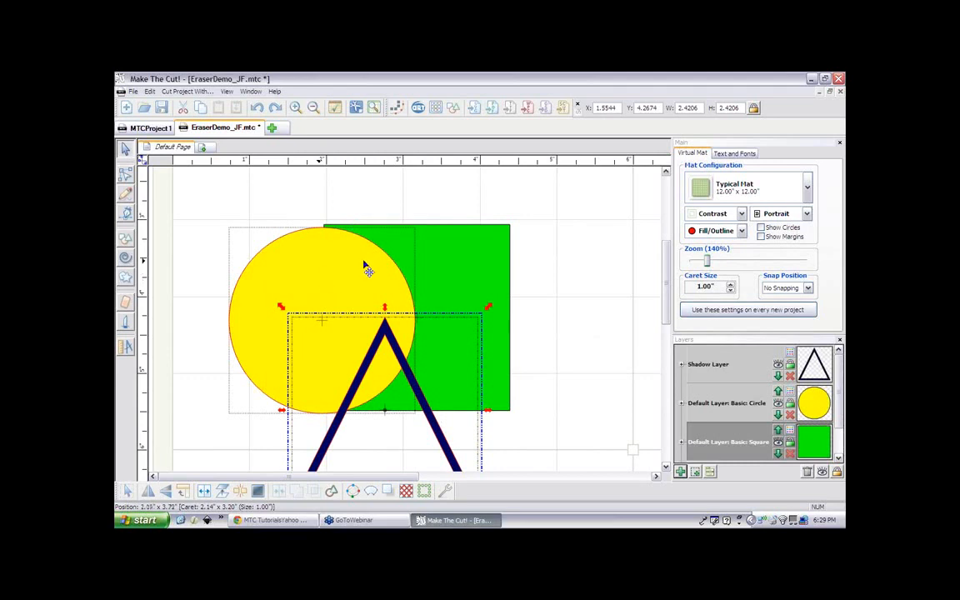
- Hide the green square's layer
left_click(432, 258)
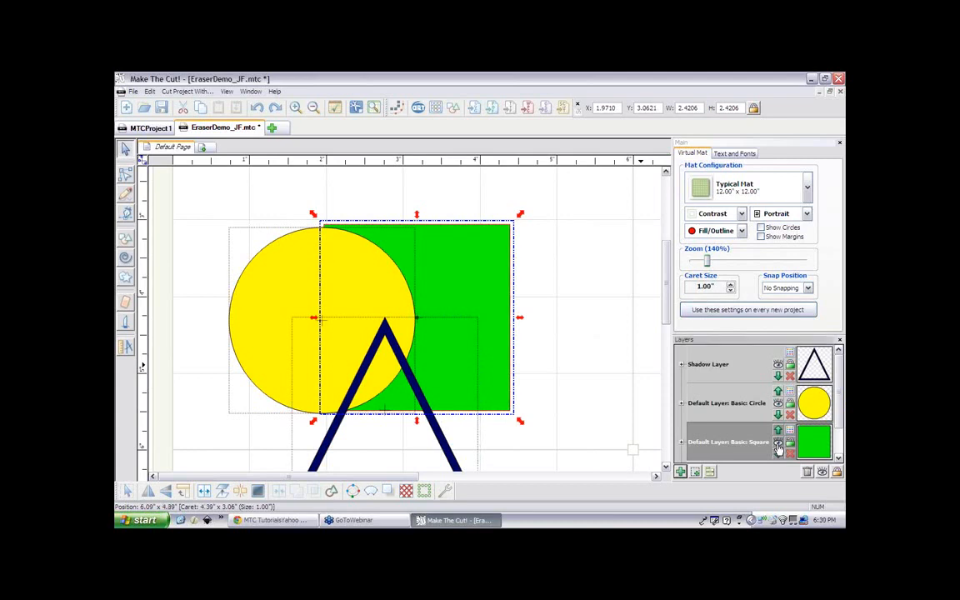
left_click(779, 446)
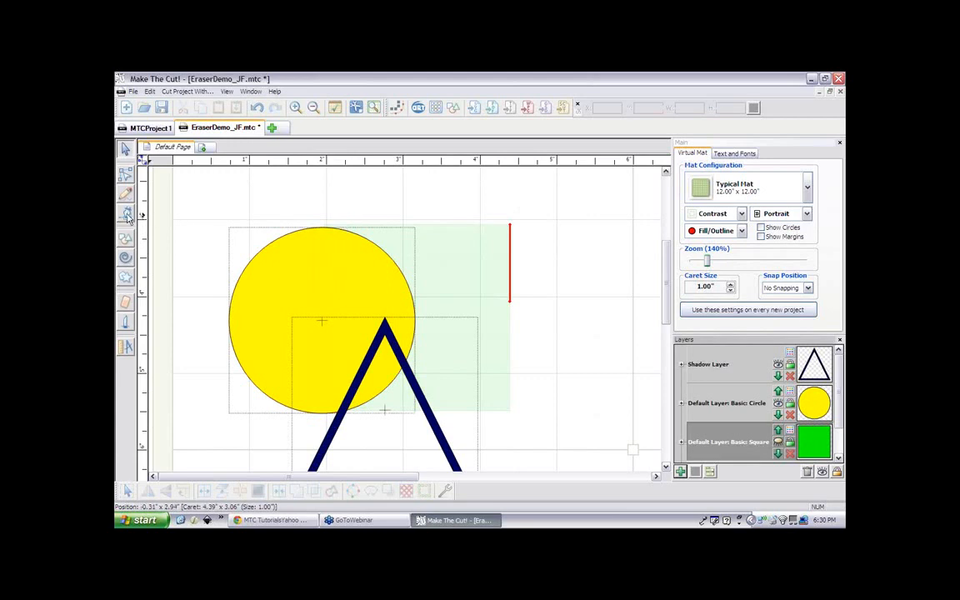
- Erase a vertical 1 mm strip through the middle of the circle and show the square's layer again
left_click(126, 304)
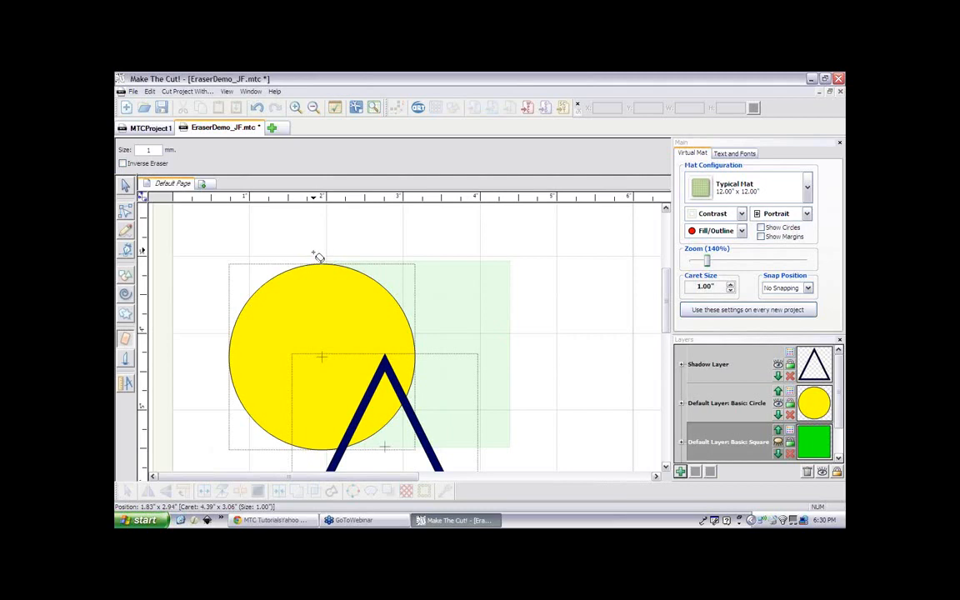
left_click_drag(320, 257, 317, 478)
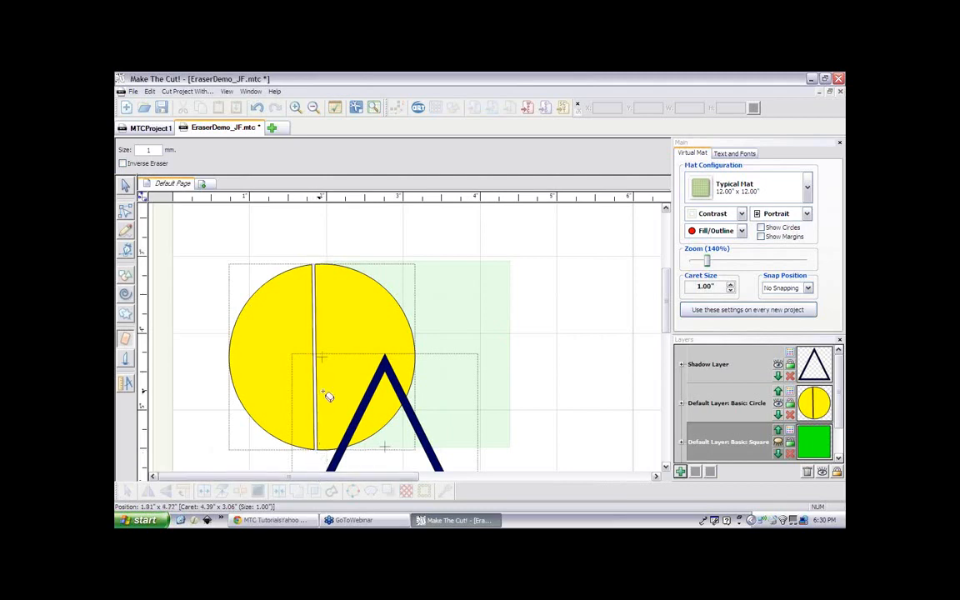
left_click(778, 442)
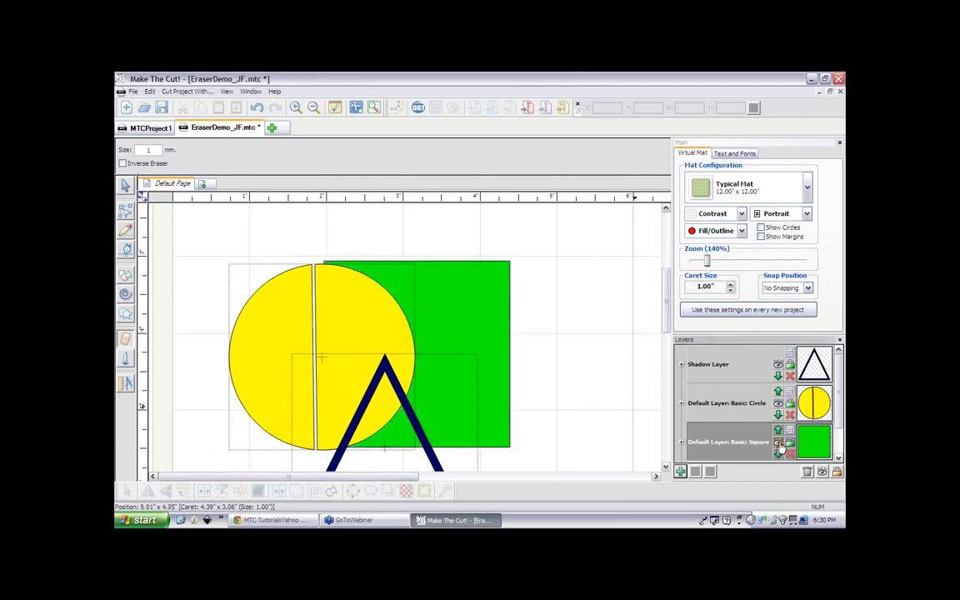
- Try moving the split circle, and undo back to the uncut circle with the square's layer hidden
left_click(122, 188)
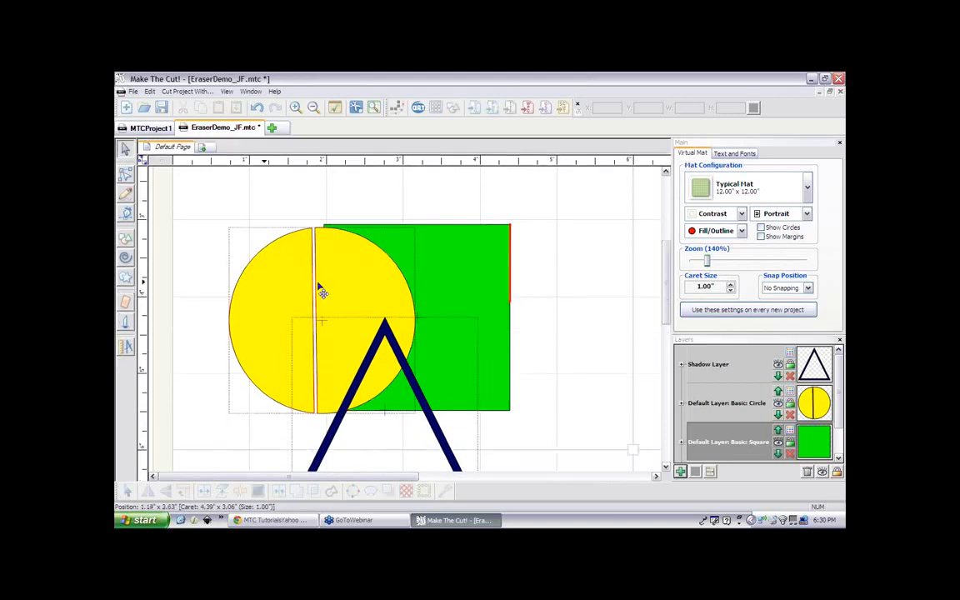
mouse_move(322, 317)
left_mouse_down()
mouse_move(431, 285)
mouse_move(258, 285)
mouse_move(381, 267)
mouse_move(302, 285)
left_mouse_up()
key("ctrl+h")
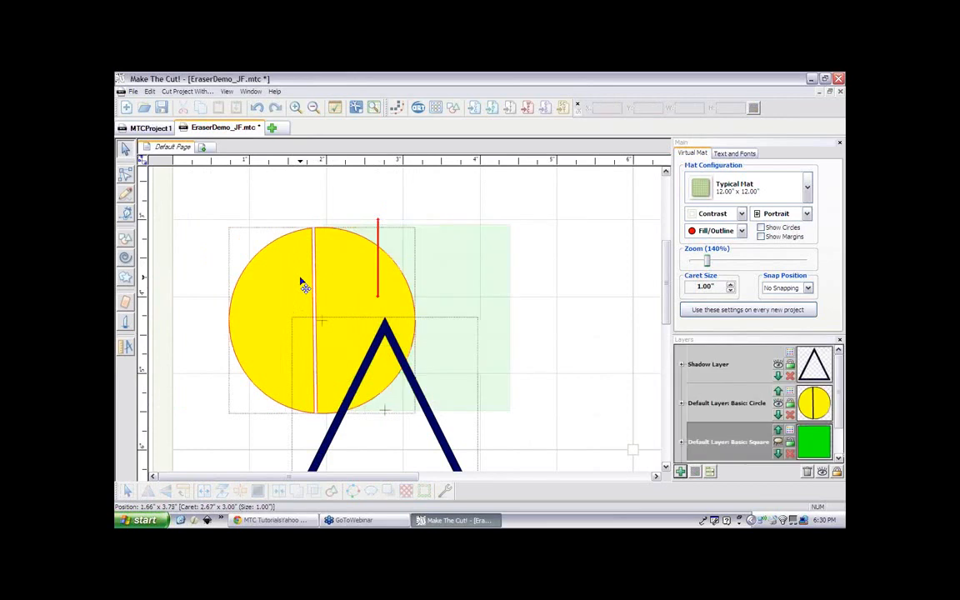
key("ctrl+z")
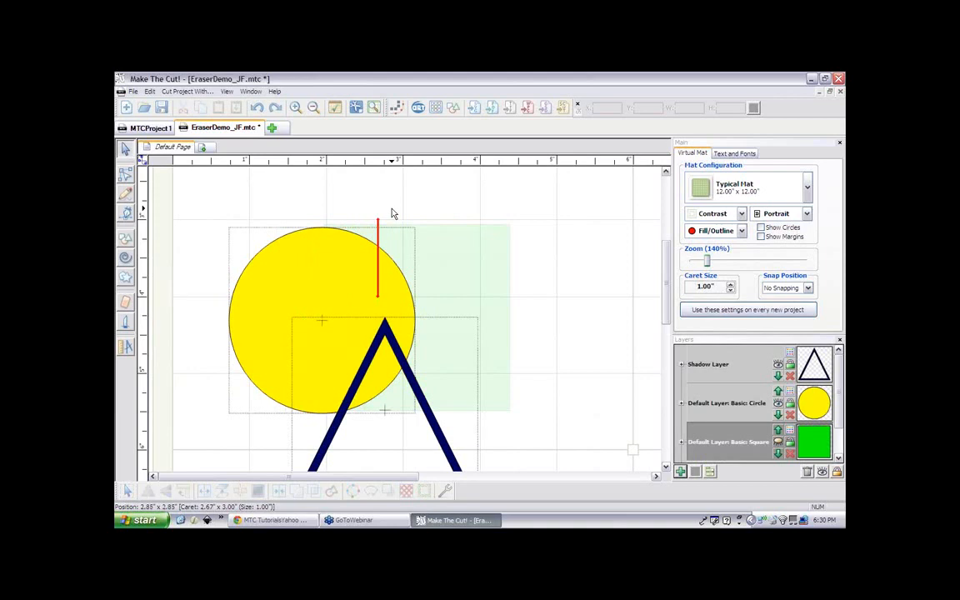
- Erase a straight vertical 1 mm strip through the right part of the circle and the tip of the triangle
left_click_drag(391, 210, 389, 407)
left_click(126, 302)
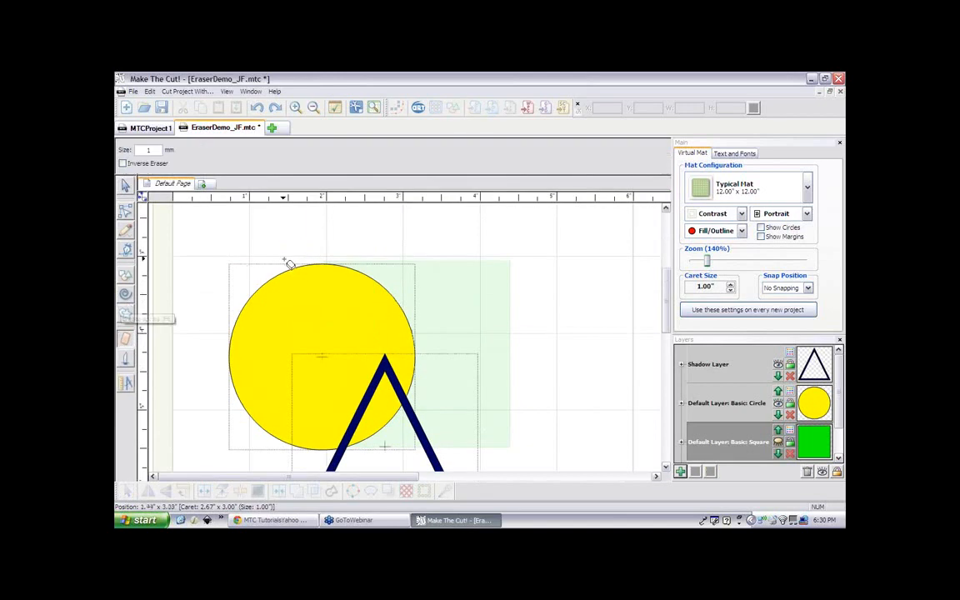
left_click_drag(385, 238, 388, 461)
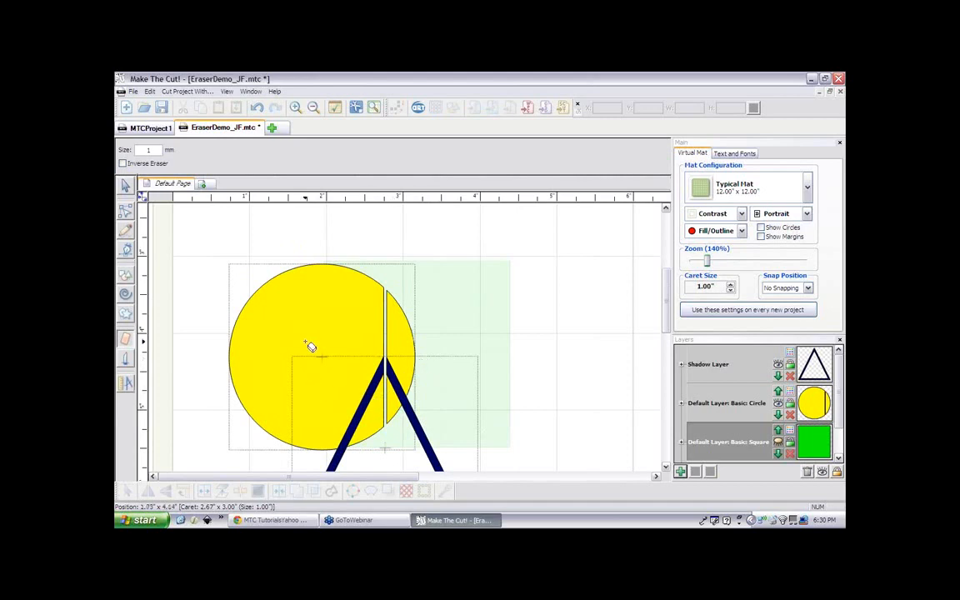
- Move the triangle off the circle to about X 3.15, Y 4.14, and show the green square's layer
left_click(127, 190)
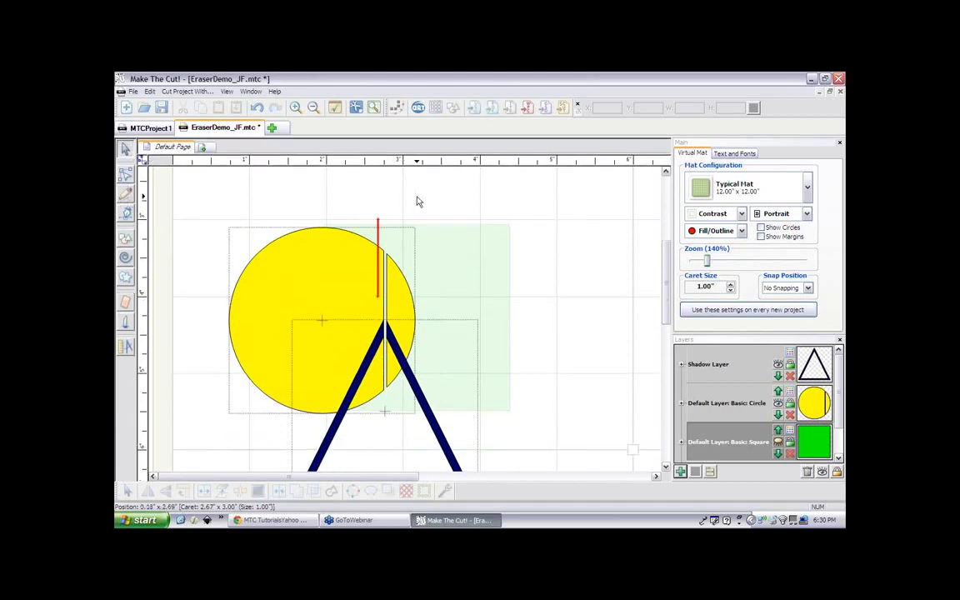
left_click_drag(405, 369, 526, 357)
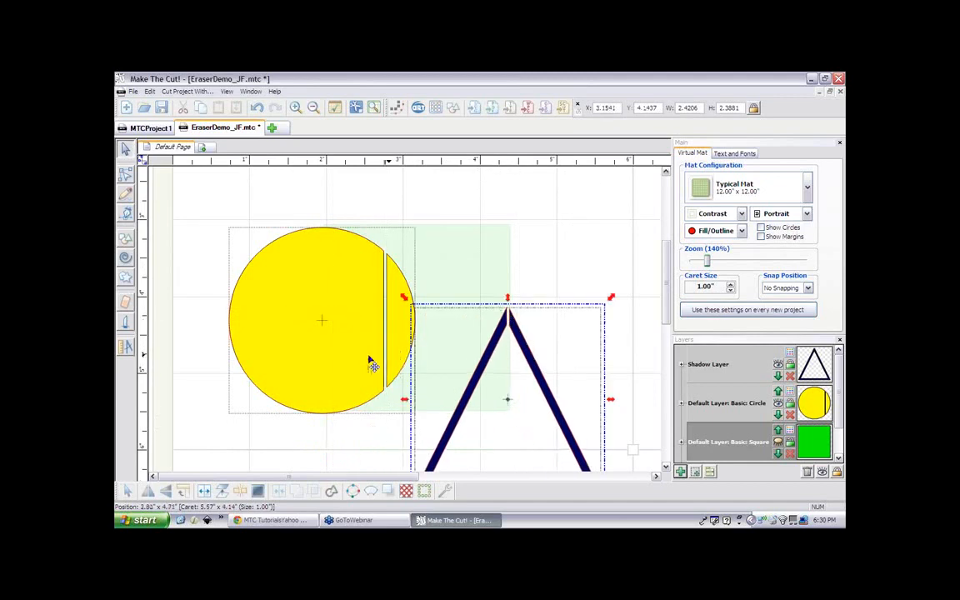
left_click(779, 443)
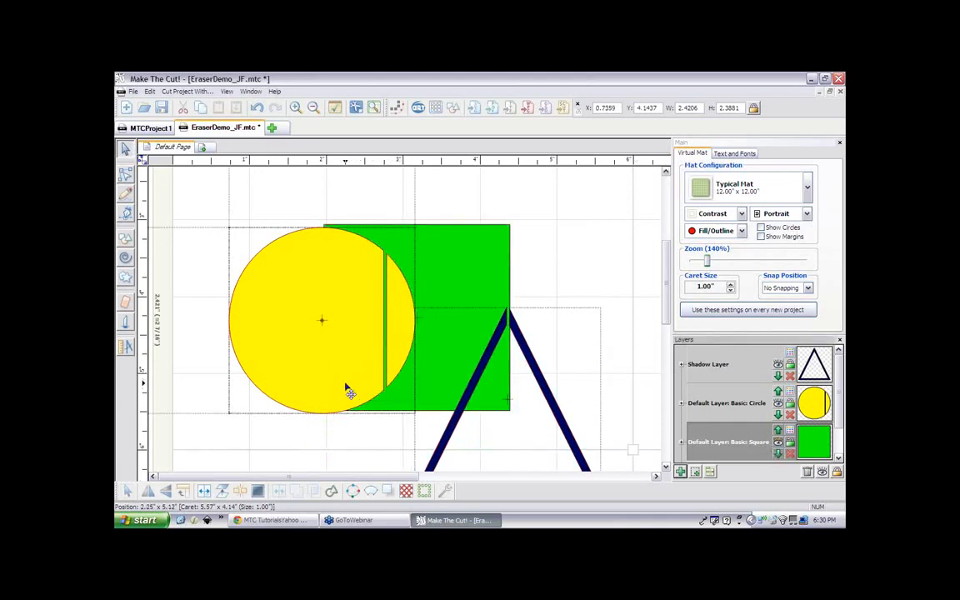
- Move the circle to about X 0.30, Y 2.90, overlapping the square's left side, and split it into separate pieces
left_click_drag(349, 391, 241, 422)
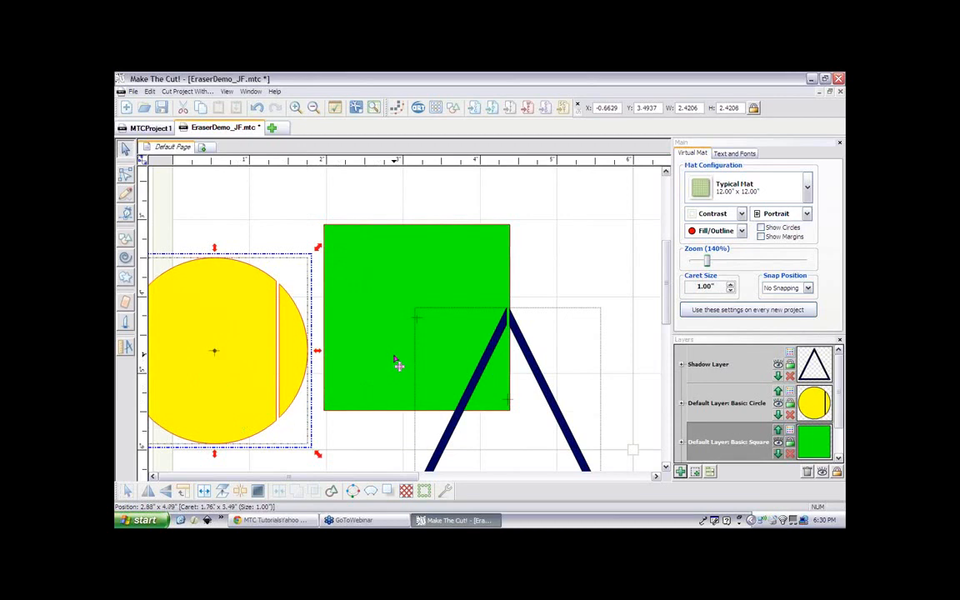
left_click_drag(248, 420, 324, 376)
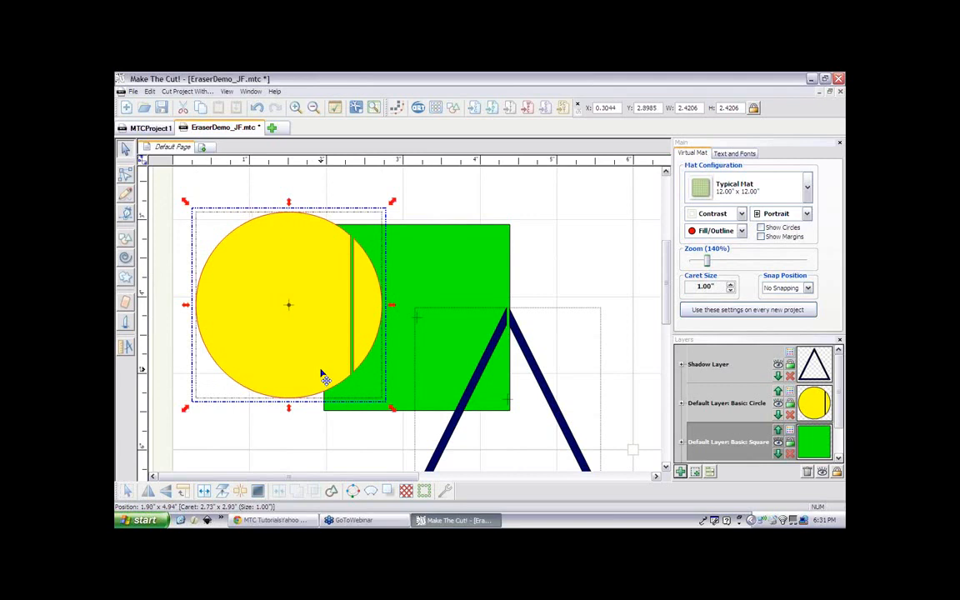
left_click(205, 494)
- Nudge the whole circle and its larger piece slightly, and undo these moves
left_click_drag(302, 408, 302, 414)
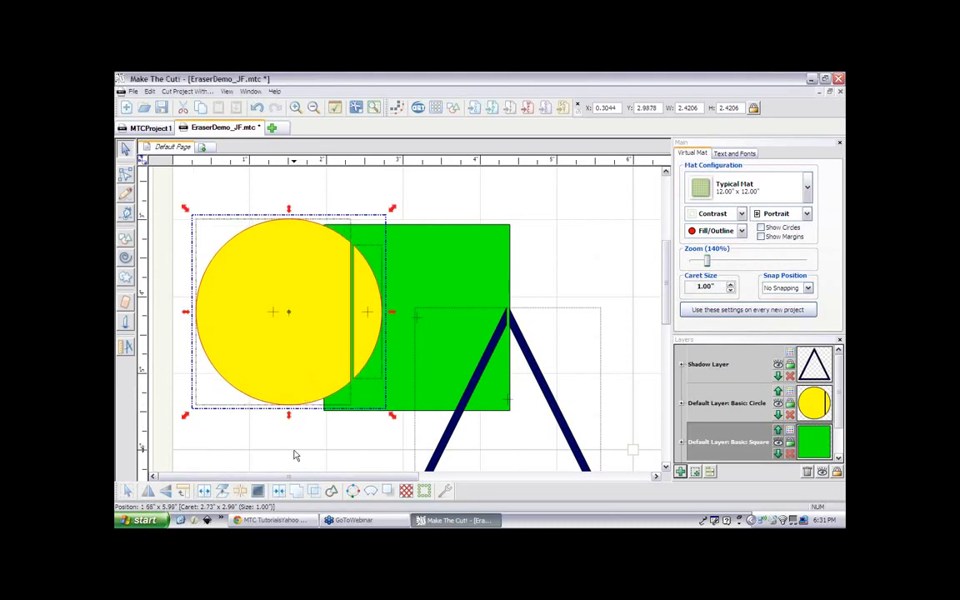
left_click(293, 452)
mouse_move(305, 376)
left_mouse_down()
mouse_move(241, 385)
mouse_move(293, 371)
mouse_move(310, 378)
mouse_move(302, 373)
left_mouse_up()
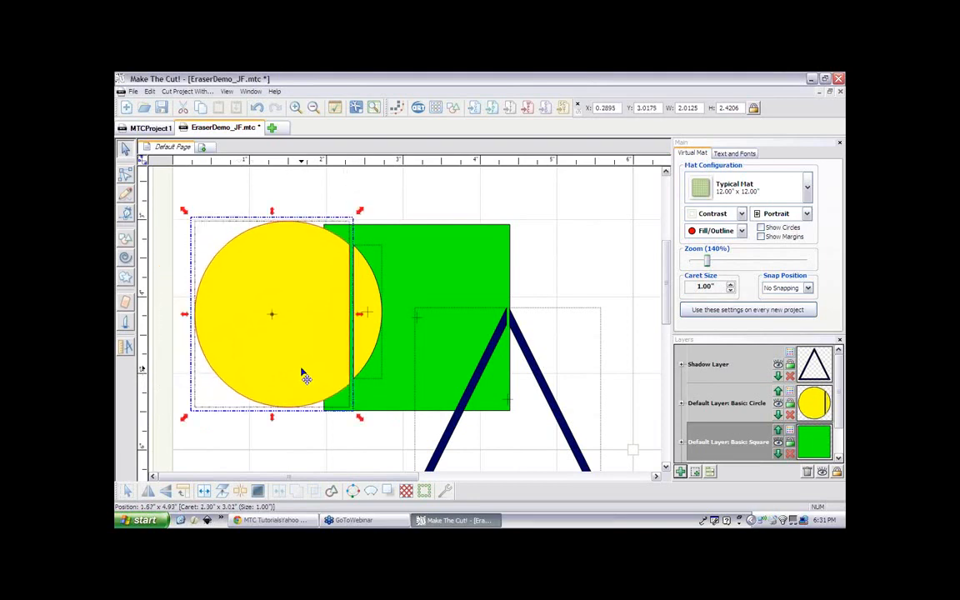
key("ctrl+z")
key("ctrl+z")
key("ctrl+z")
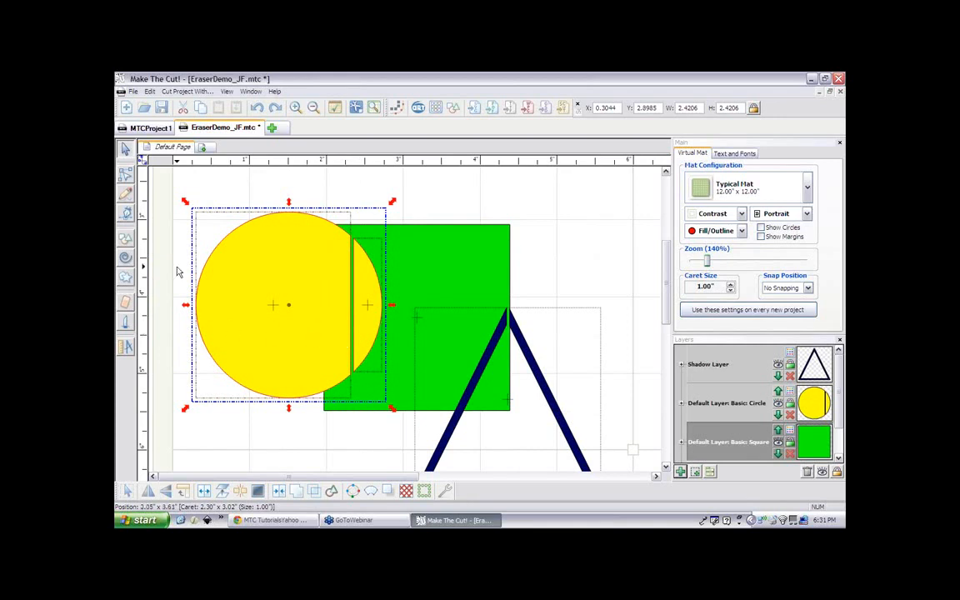
- Show the path nodes of the circle's larger piece on the mat, and hide them again
left_click(128, 210)
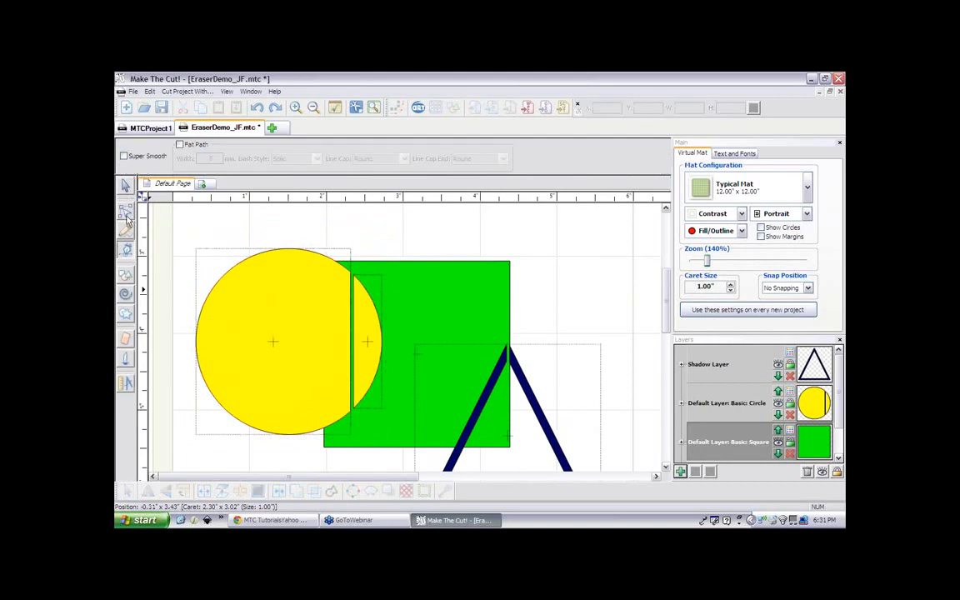
left_click(127, 232)
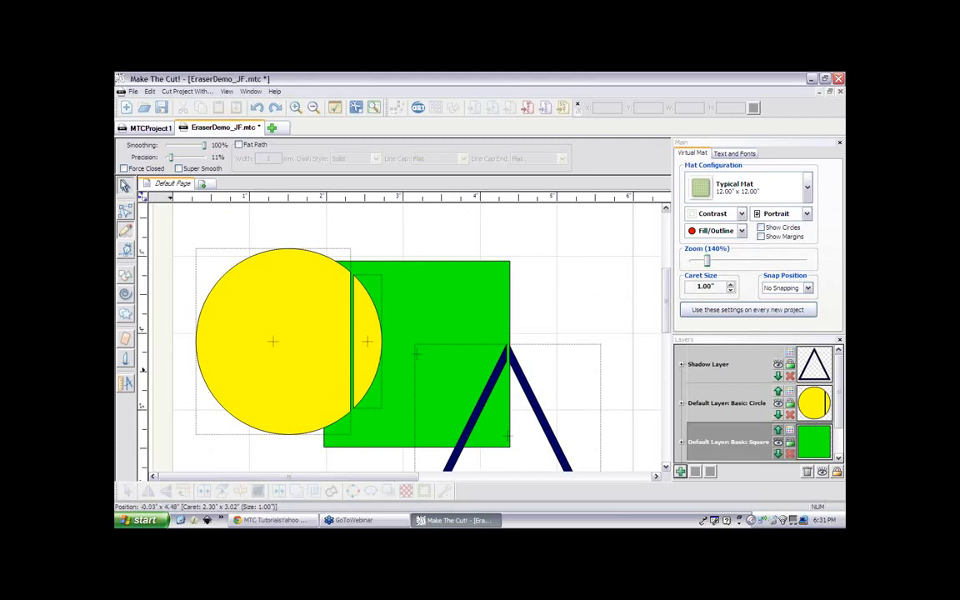
left_click(125, 185)
left_click(264, 285)
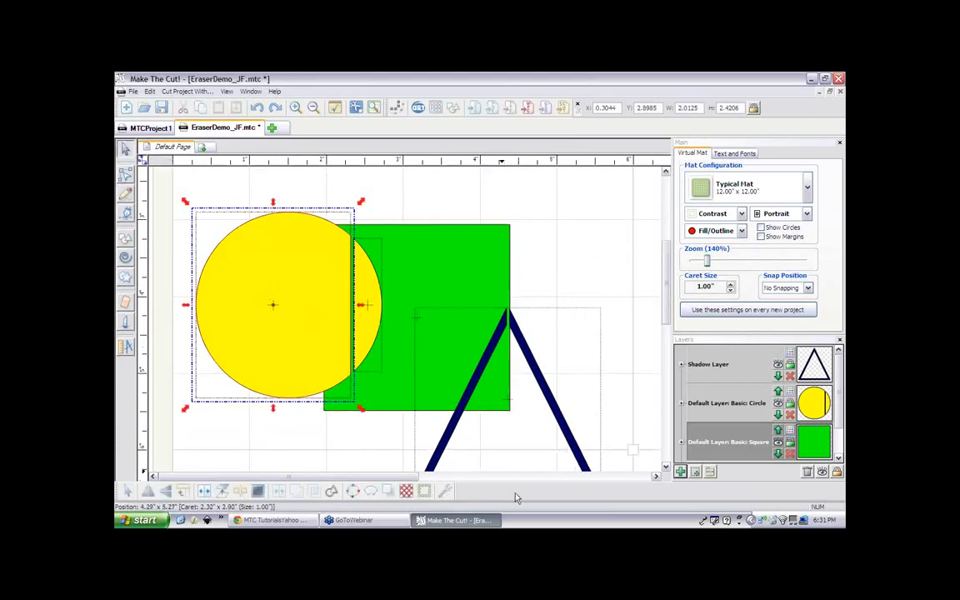
left_click(448, 496)
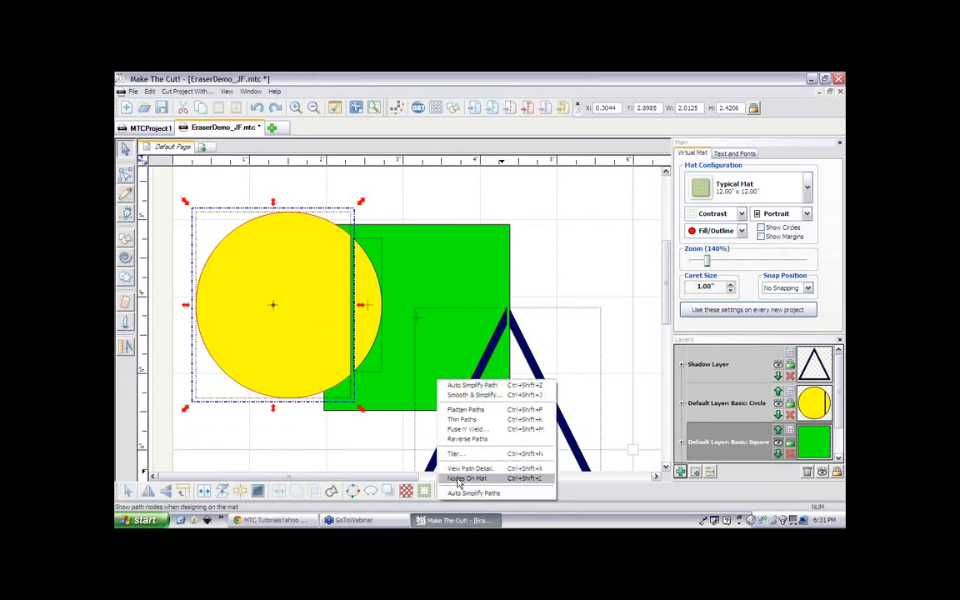
left_click(458, 481)
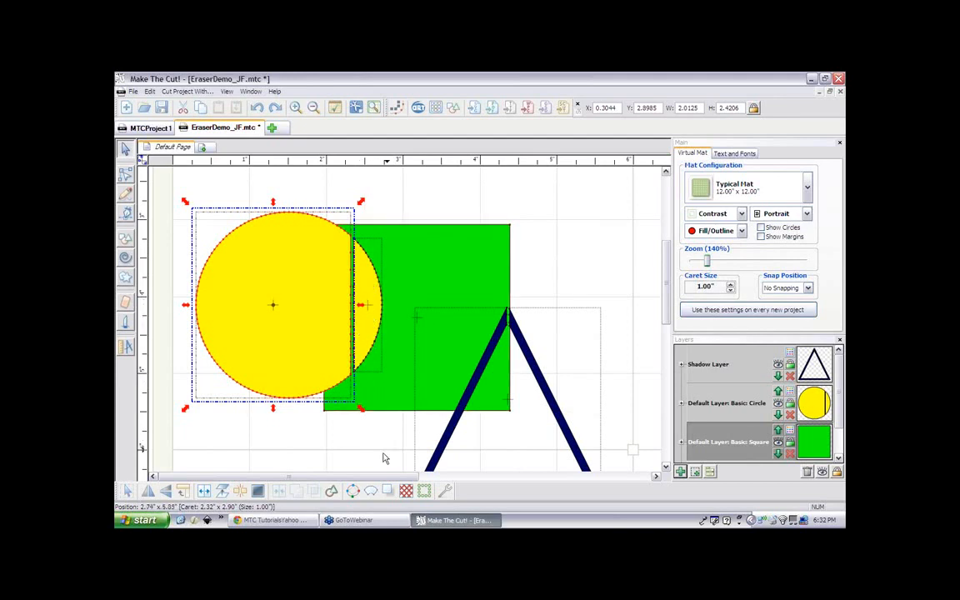
left_click(448, 494)
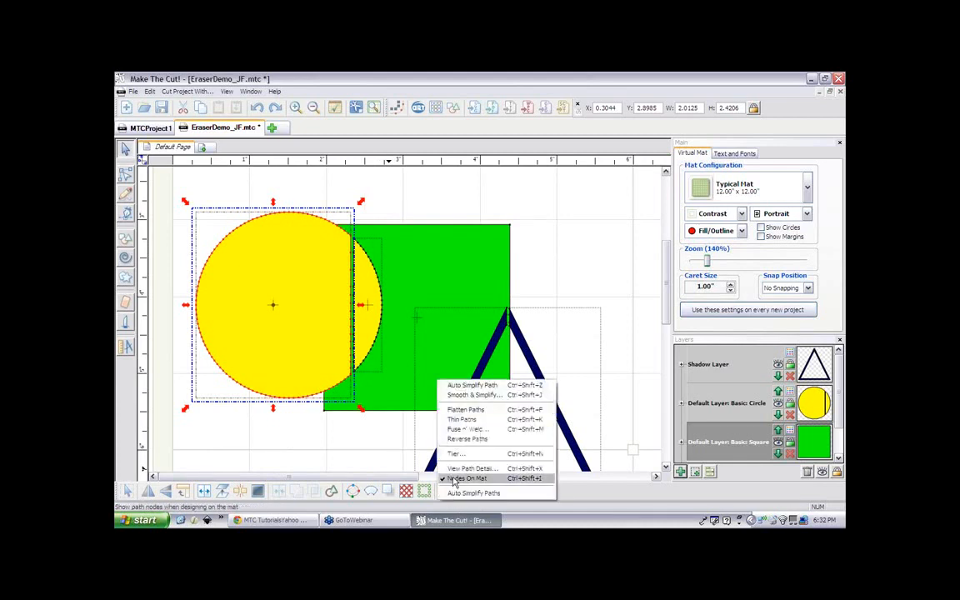
left_click(453, 481)
left_click(268, 446)
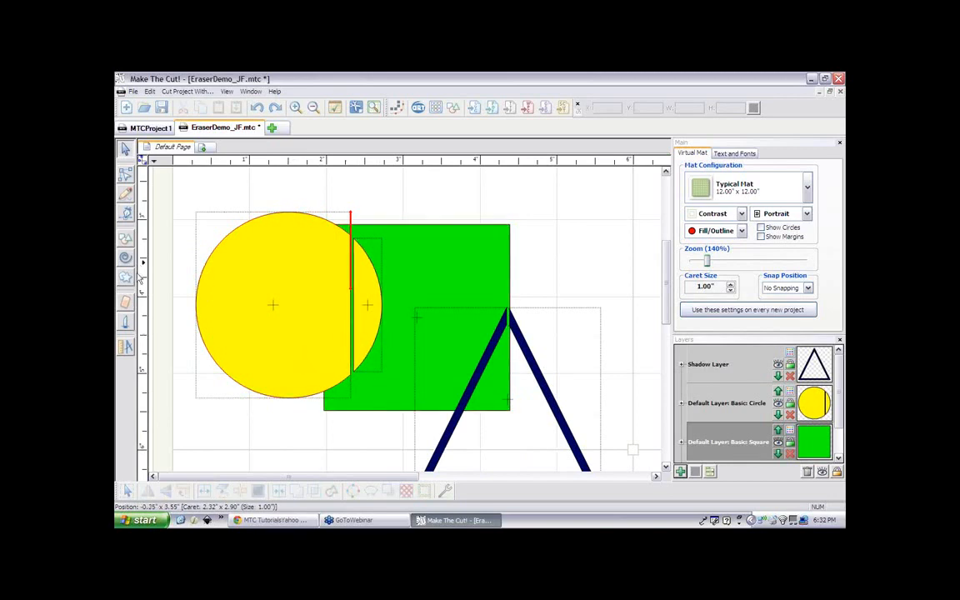
- Break the larger piece's path at its upper and lower nodes near the cut, and draw a straight line joining the arc's open ends
left_click(126, 176)
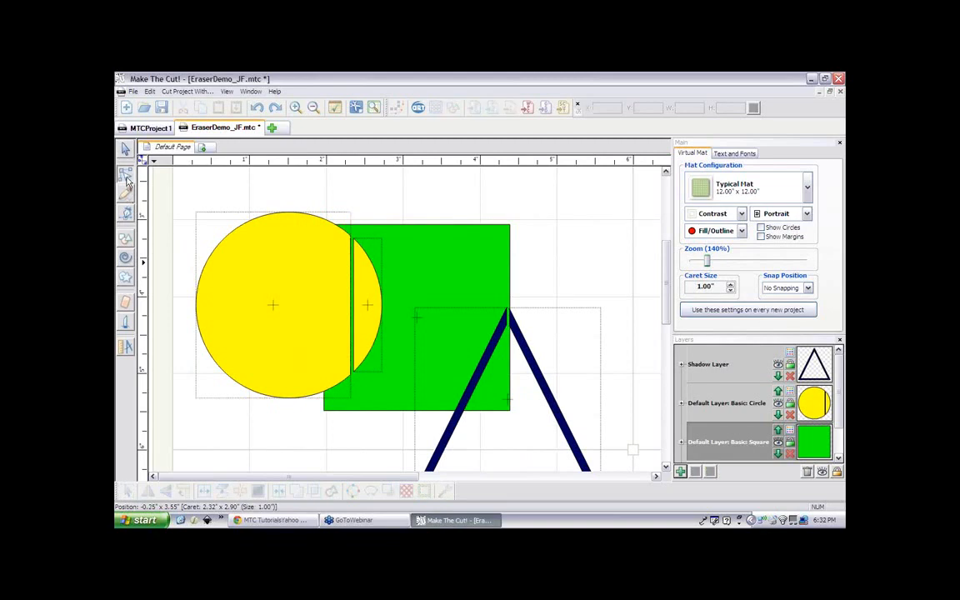
left_click(345, 232)
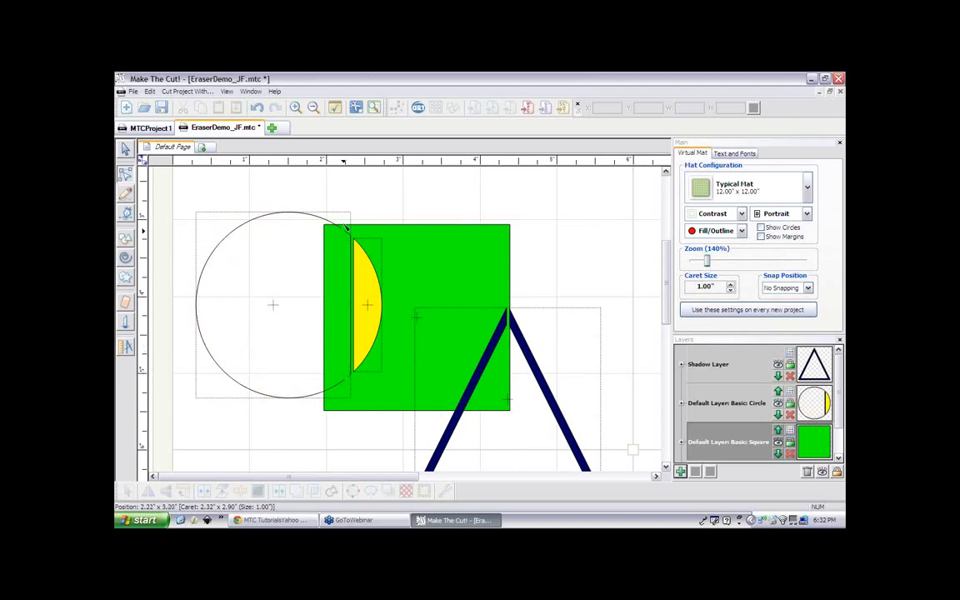
left_click(125, 215)
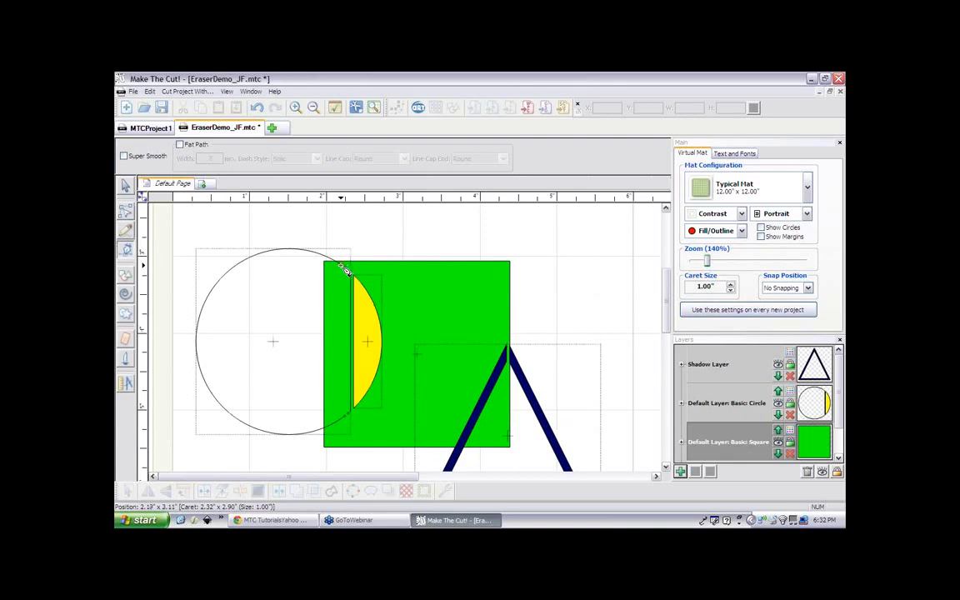
mouse_move(343, 268)
left_mouse_down()
mouse_move(335, 348)
mouse_move(347, 424)
left_mouse_up()
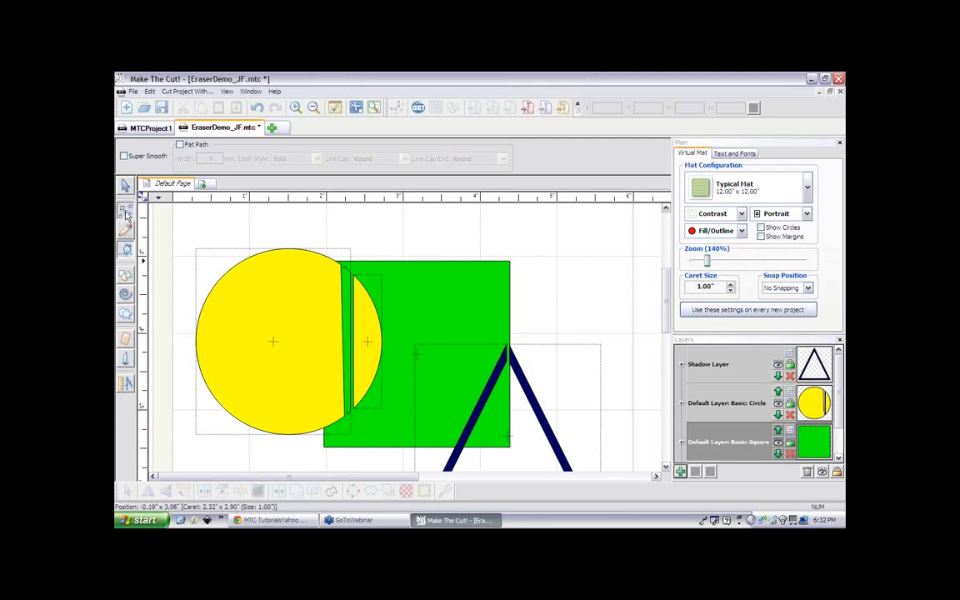
- Select the circle's larger piece and turn on the display of path nodes on the mat
left_click(124, 186)
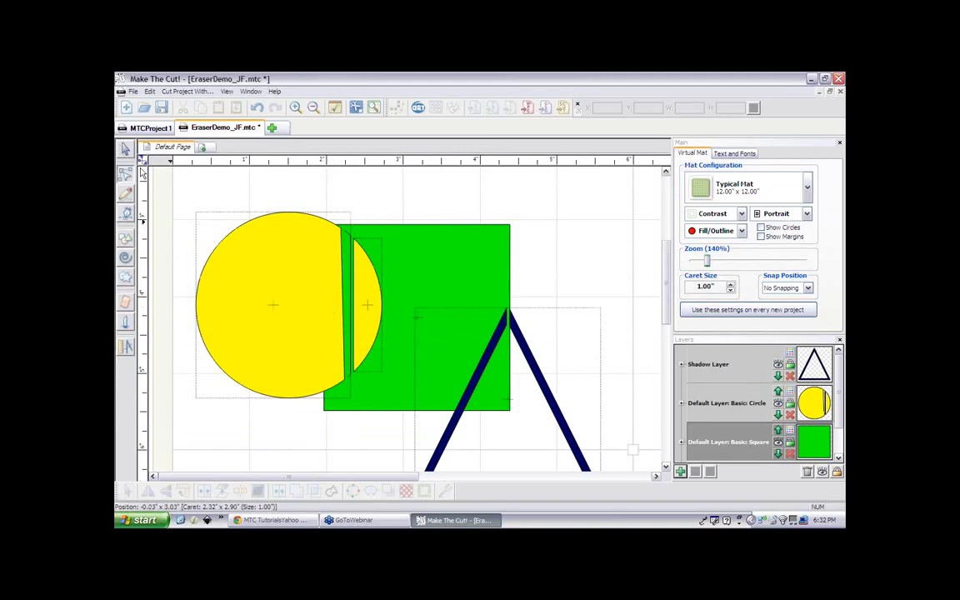
left_click(322, 273)
left_click(448, 494)
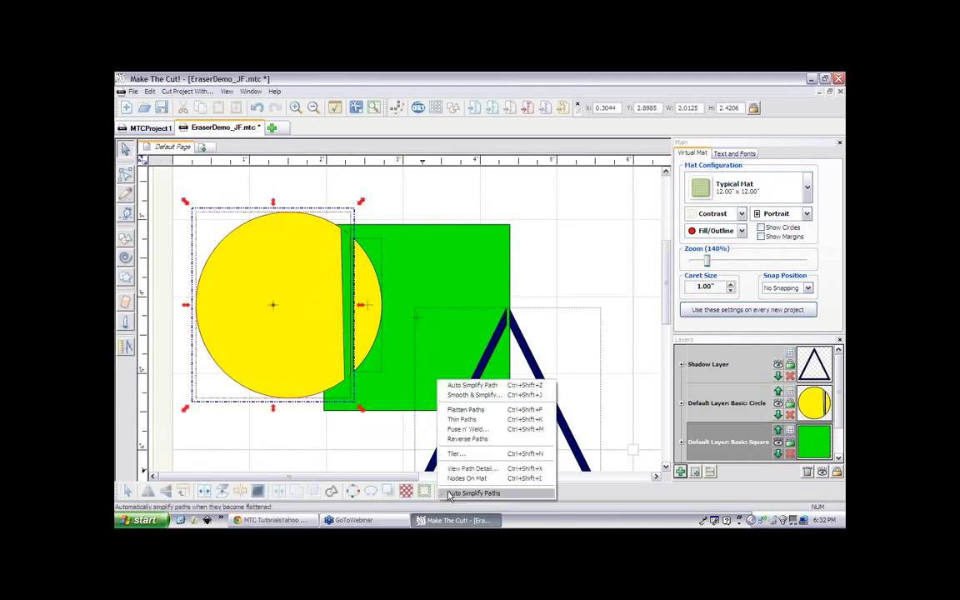
left_click(458, 481)
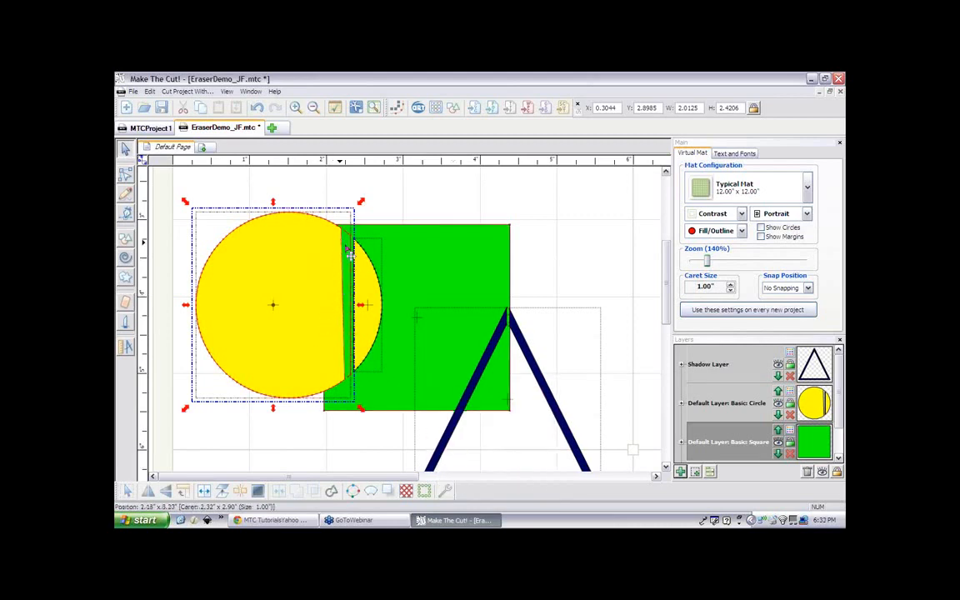
- Curve the larger piece's new straight edge inward to about X 1.32, Y 4.12, and undo the last bump pulled into the leftover sliver
left_click(125, 174)
left_click_drag(347, 308, 275, 308)
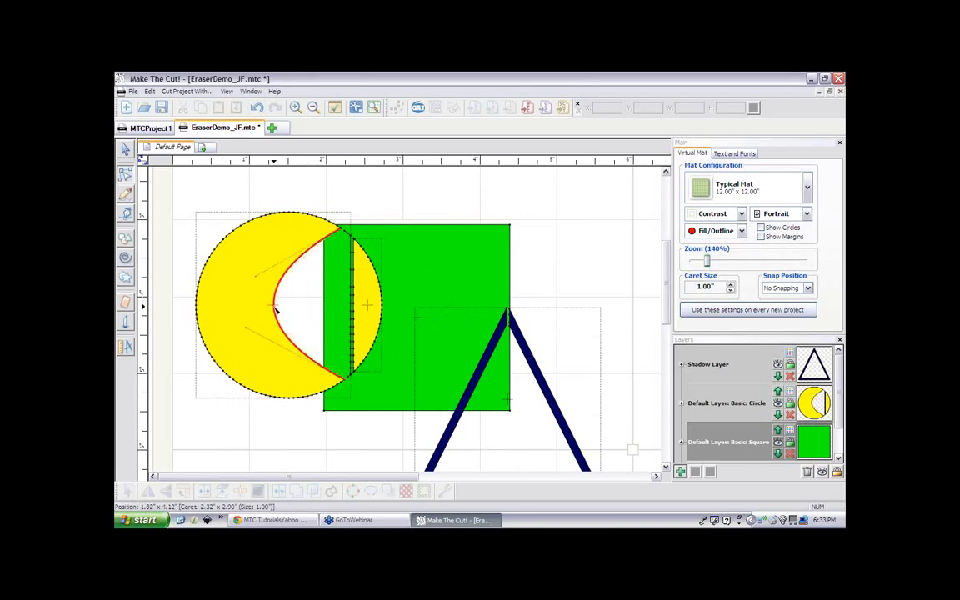
left_click_drag(276, 309, 275, 308)
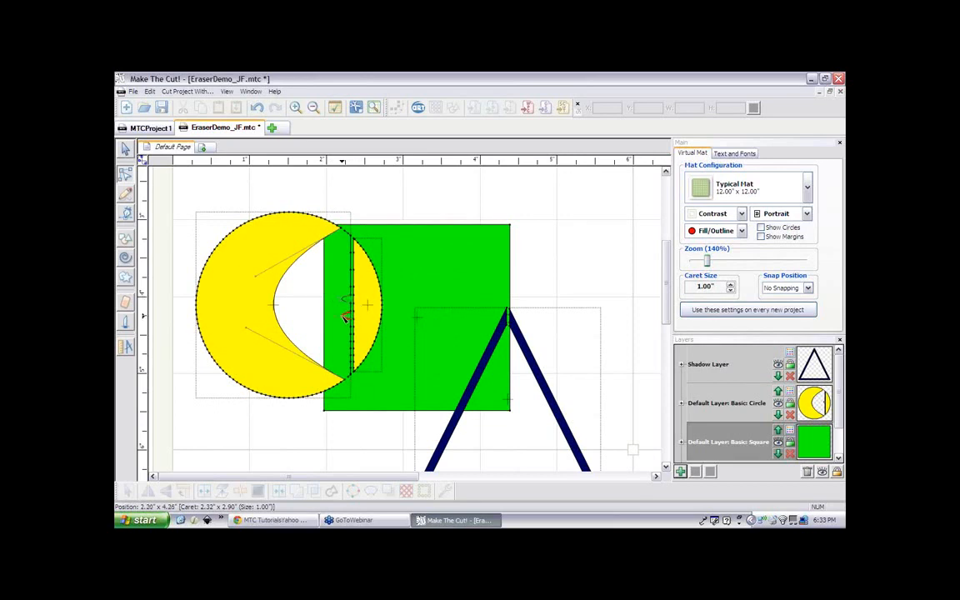
left_click_drag(344, 317, 355, 273)
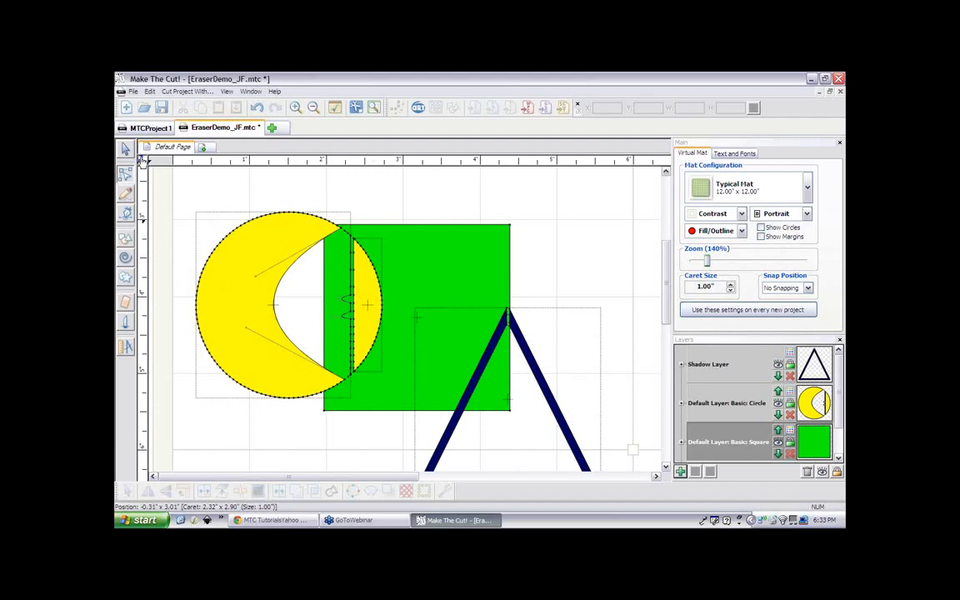
key("ctrl+z")
- Split the larger piece, and move the crescent to about X -0.28, Y 2.93 and the small circle segment beyond the square's right side
left_click(293, 271)
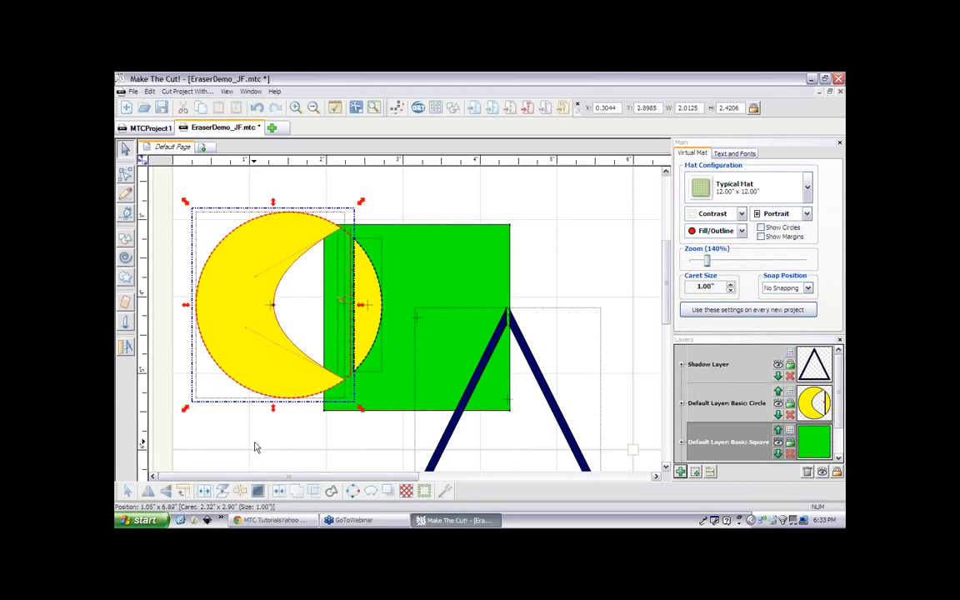
left_click(304, 413)
left_click_drag(369, 342, 626, 300)
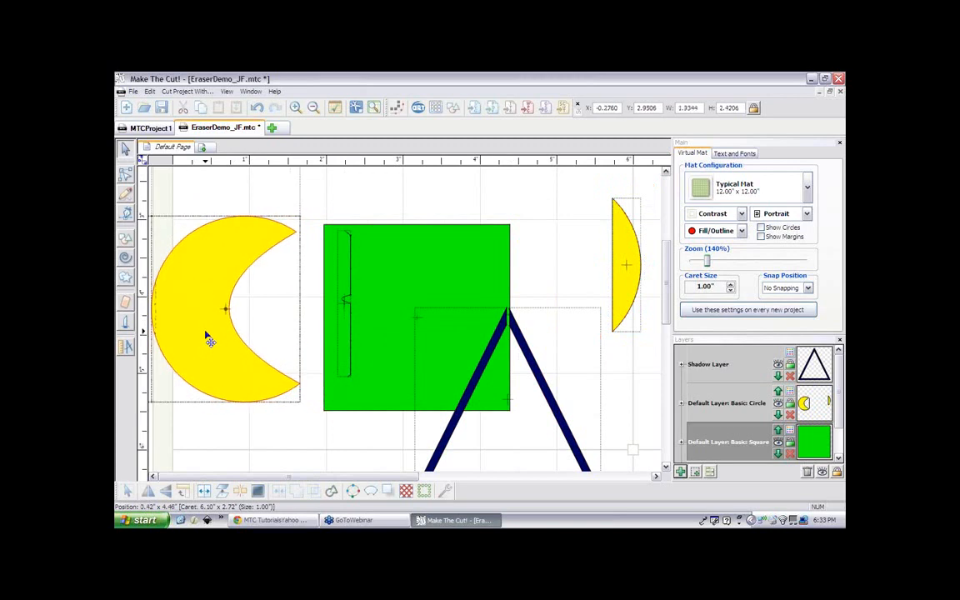
left_click(221, 331)
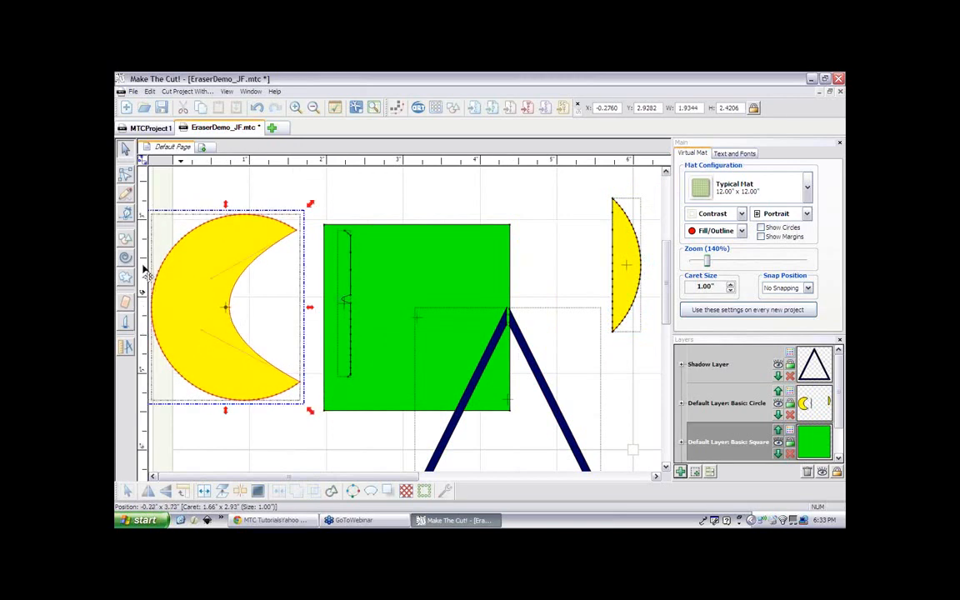
- Break the crescent's outer arc at nodes near both tips, and draw a straight vertical line between the two breaks
left_click(201, 193)
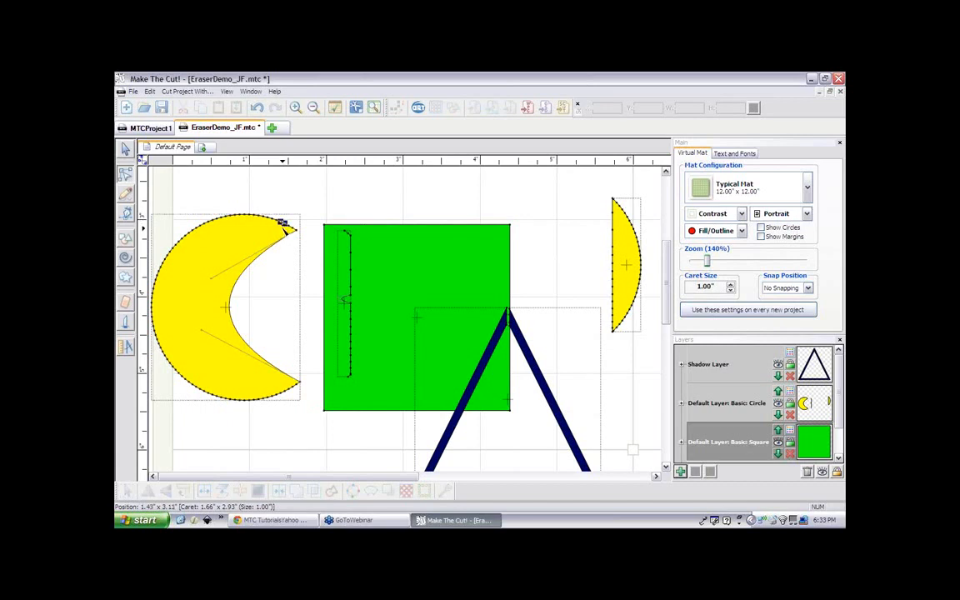
key("b")
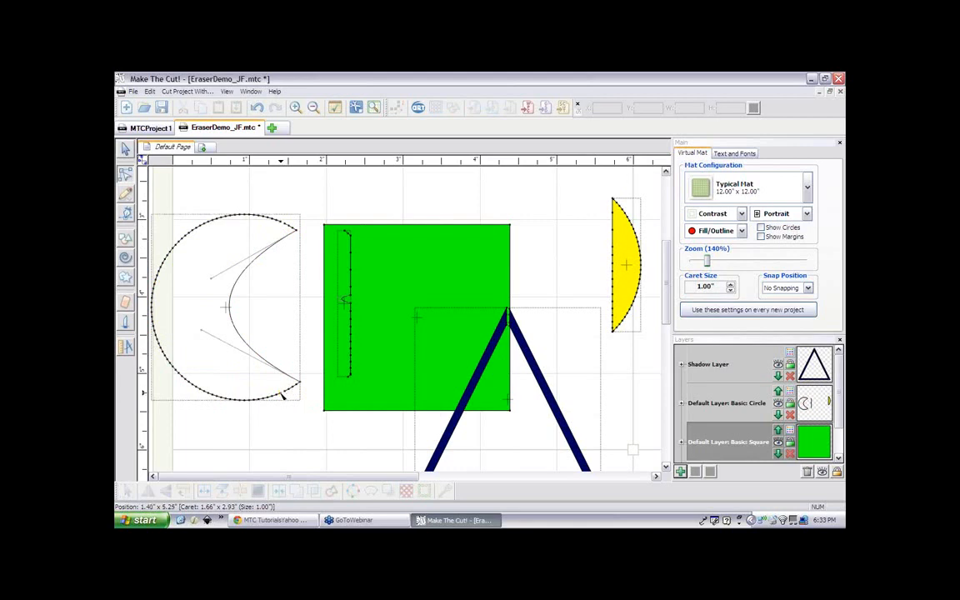
left_click(126, 215)
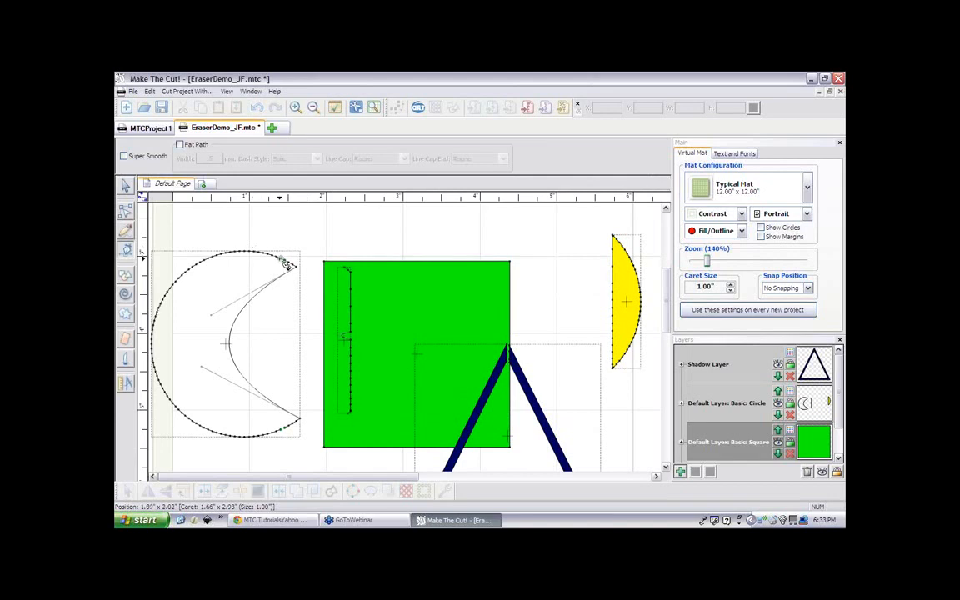
left_click_drag(282, 263, 285, 431)
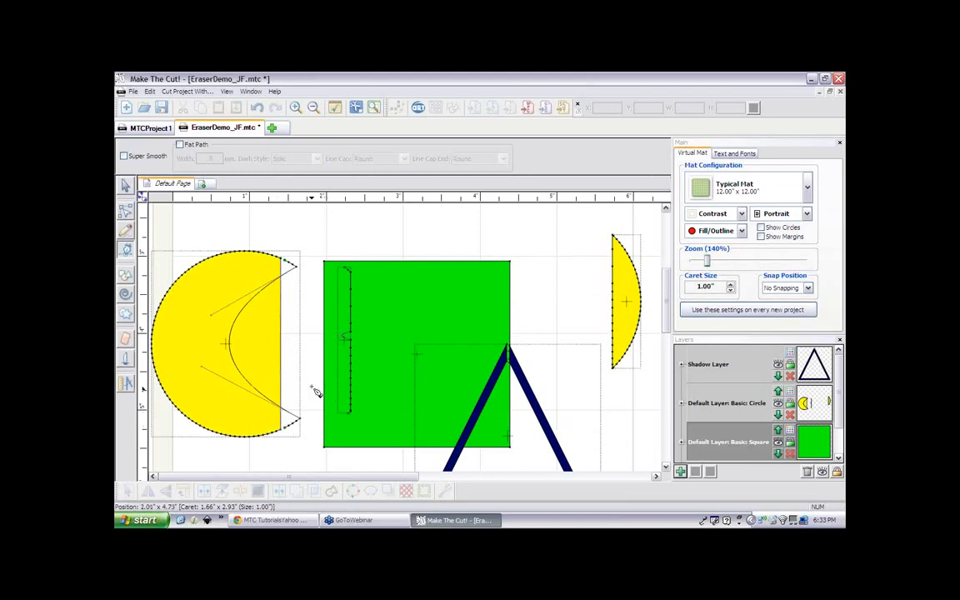
- Split the closed shape from the leftover outline, and move it to about X -0.02, Y 3.52
left_click(128, 188)
left_click_drag(196, 289, 203, 285)
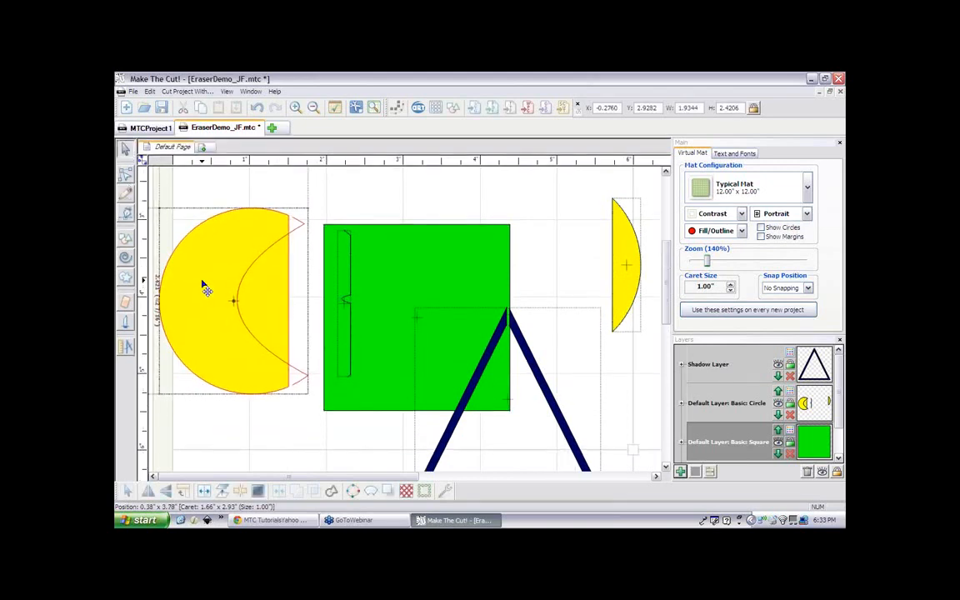
left_click(203, 491)
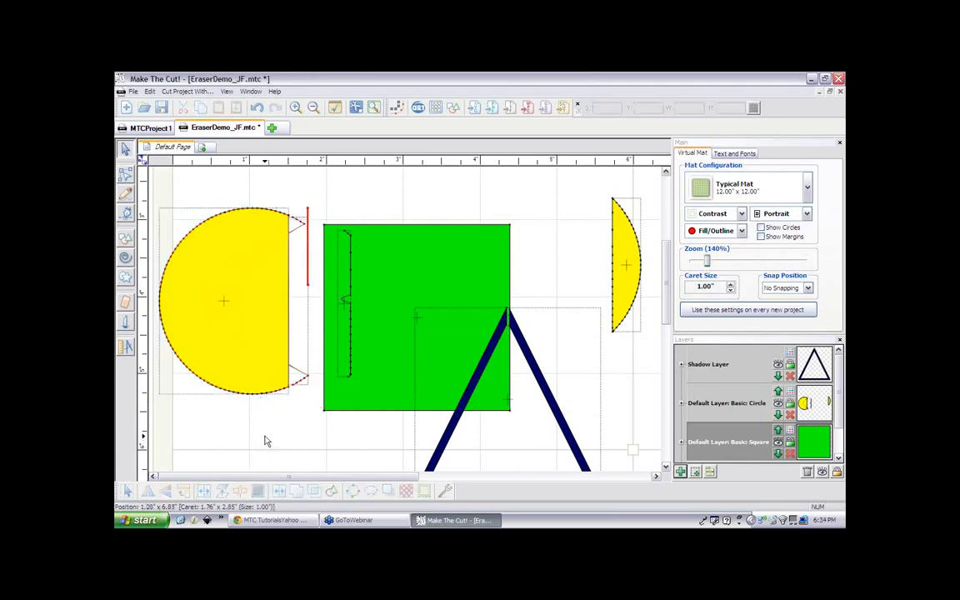
left_click_drag(254, 387, 435, 423)
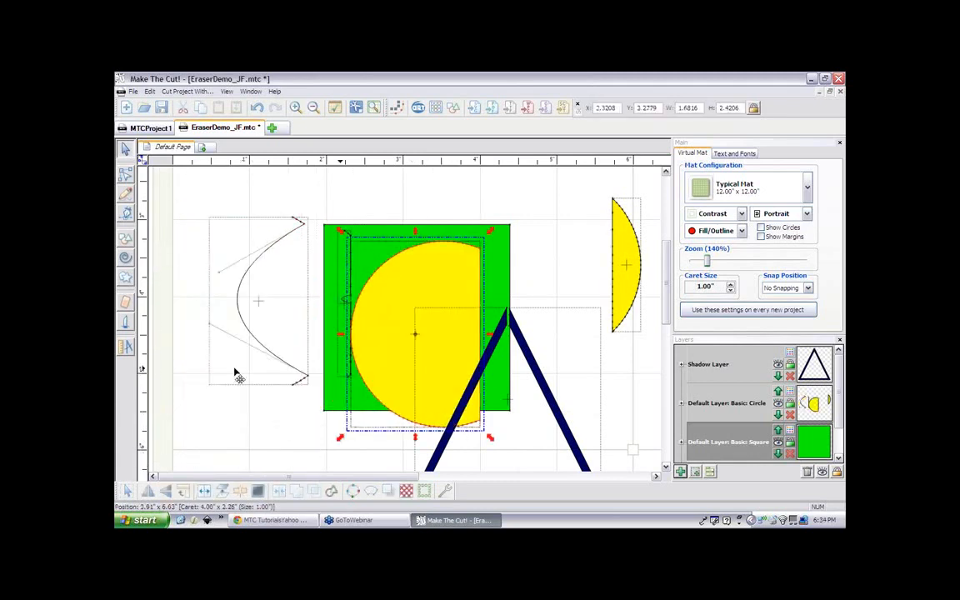
left_click_drag(364, 315, 252, 326)
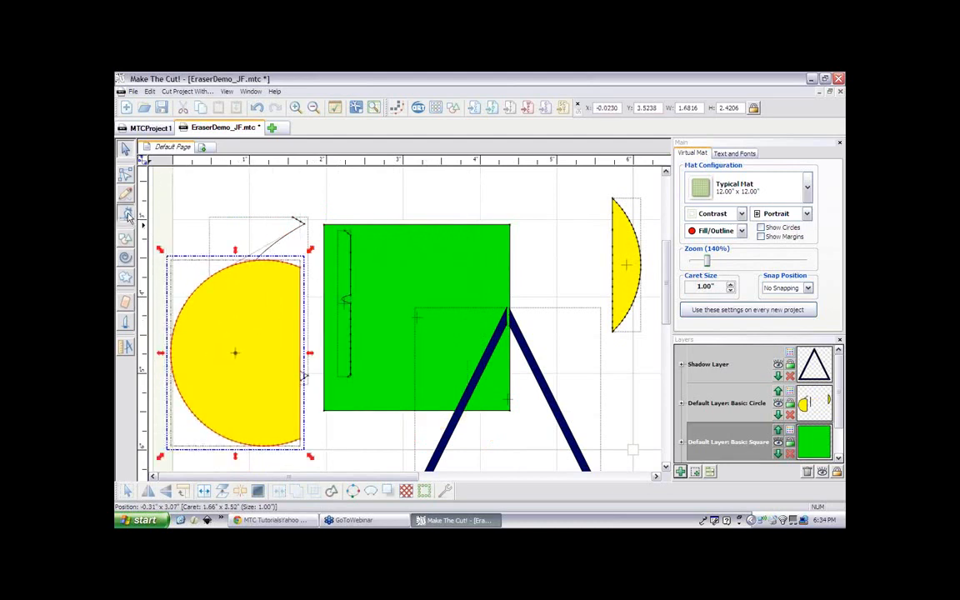
- Curve the closed shape's straight edge inward into a crescent, and move it to about X 0.46, Y 2.94
left_click(125, 192)
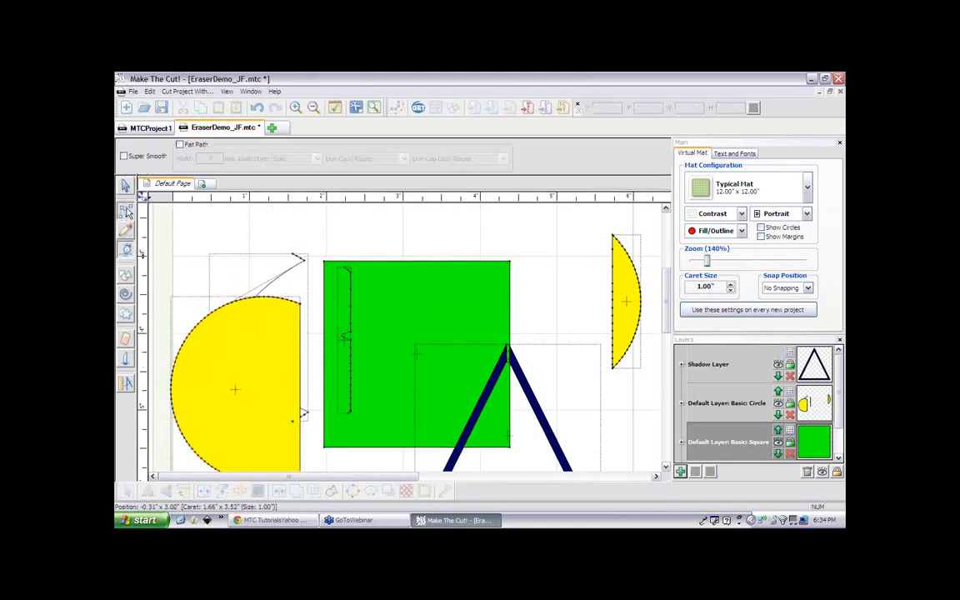
left_click(125, 213)
left_click_drag(301, 331, 241, 332)
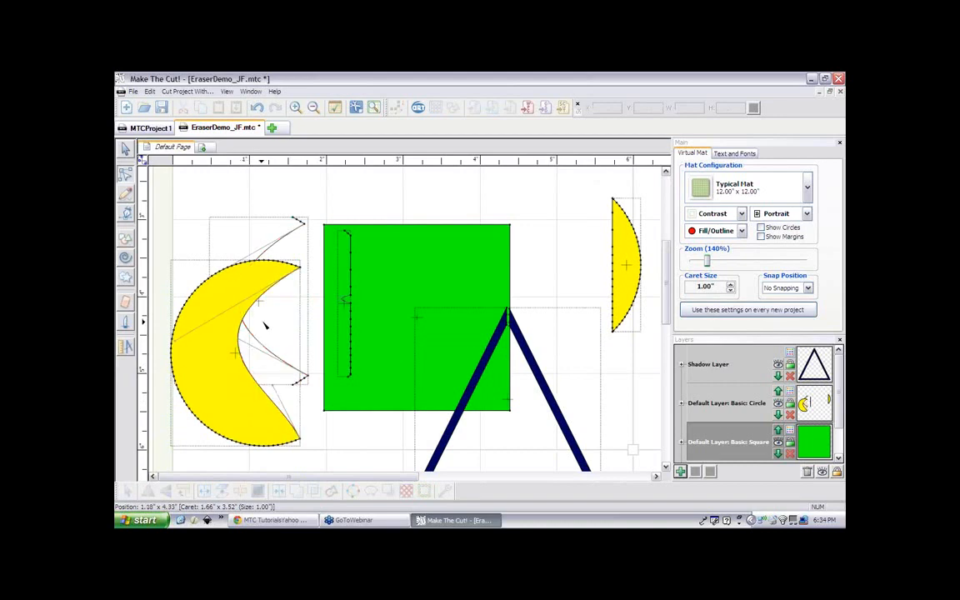
left_click(126, 149)
left_click_drag(257, 285, 296, 241)
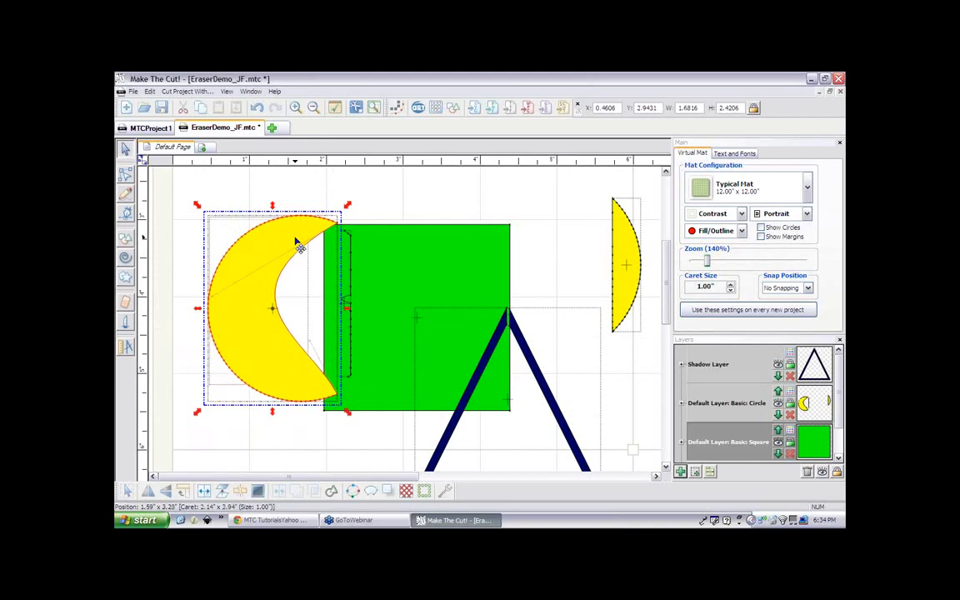
- Undo the crescent edits, splits and moves back to the full circle with its single erased strip
key("ctrl+z")
key("ctrl+z")
key("ctrl+z")
key("ctrl+z")
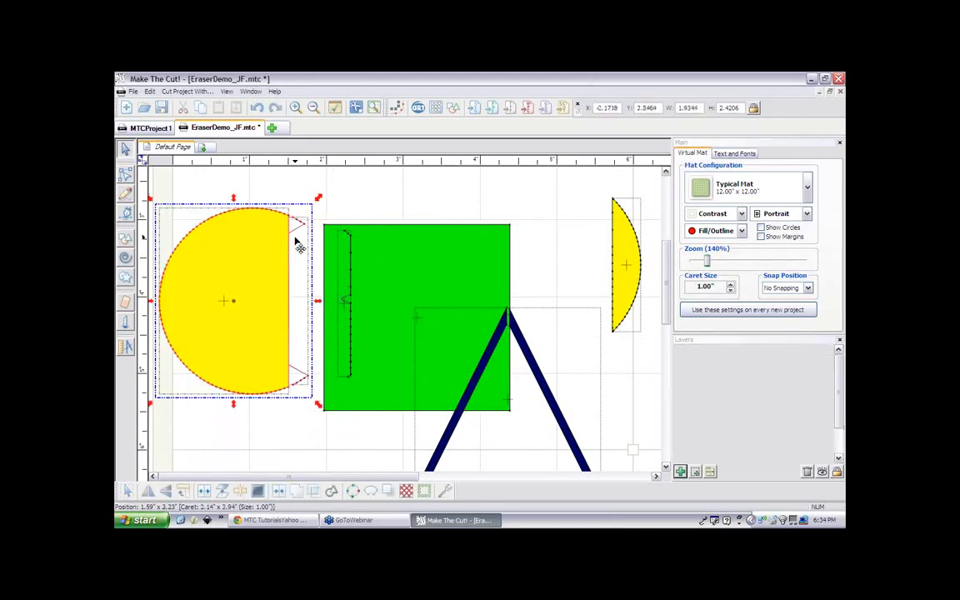
key("ctrl+y")
key("ctrl+y")
key("ctrl+y")
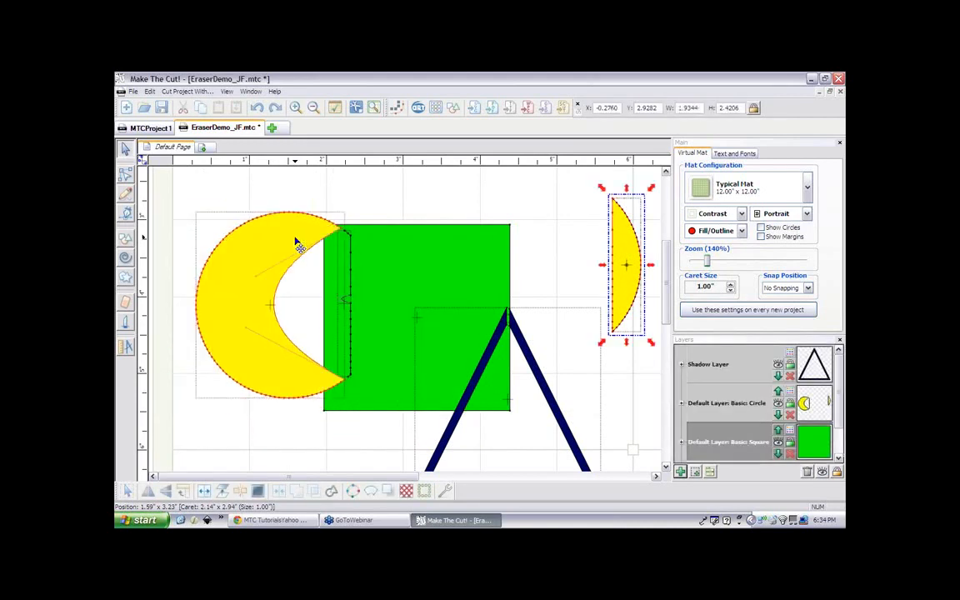
key("ctrl+y")
key("ctrl+y")
key("ctrl+y")
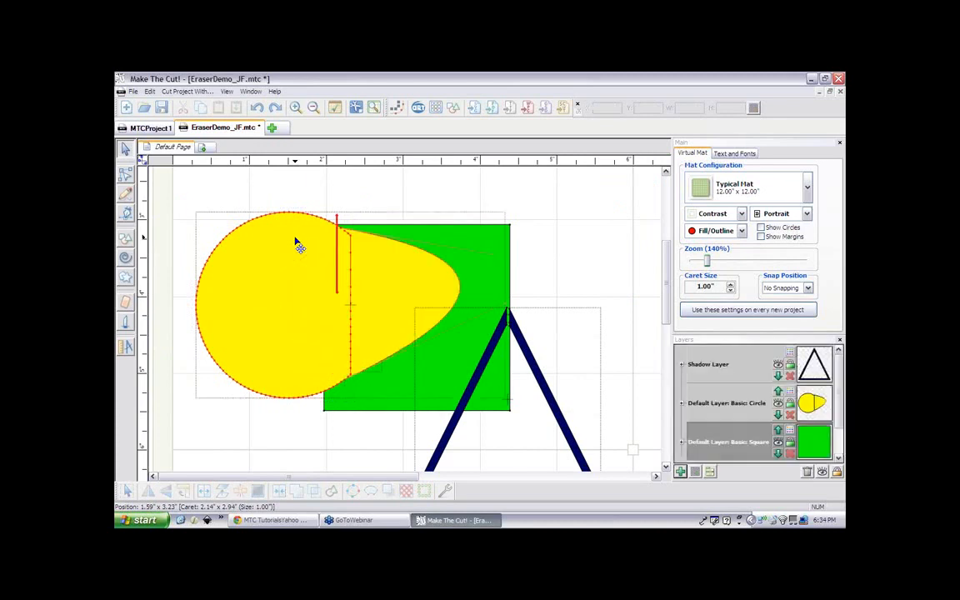
key("ctrl+z")
key("ctrl+z")
key("ctrl+z")
key("ctrl+z")
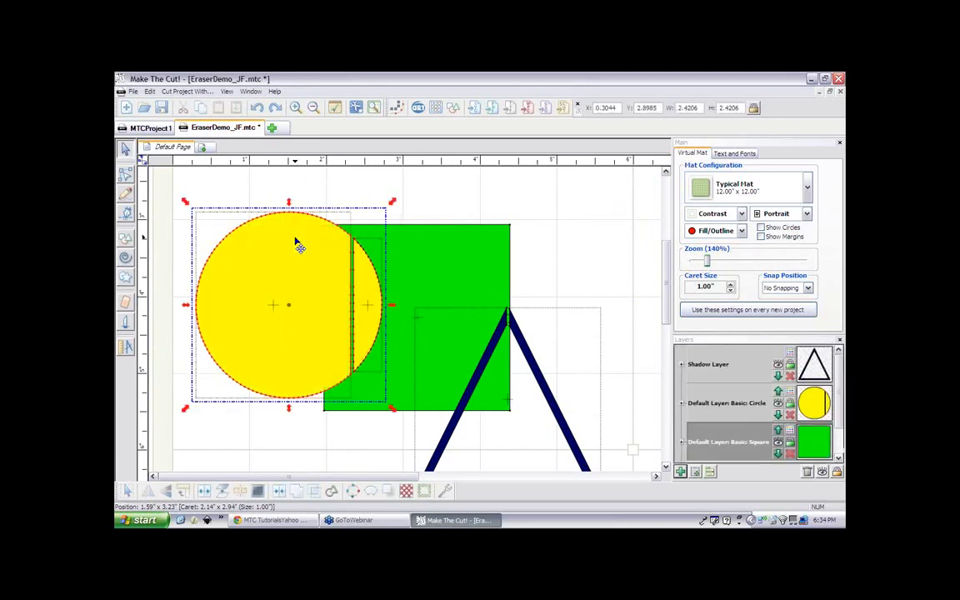
- Undo the circle's move, its erased strip and the triangle's move, back to the intact overlapping shapes
key("ctrl+z")
key("ctrl+z")
key("ctrl+z")
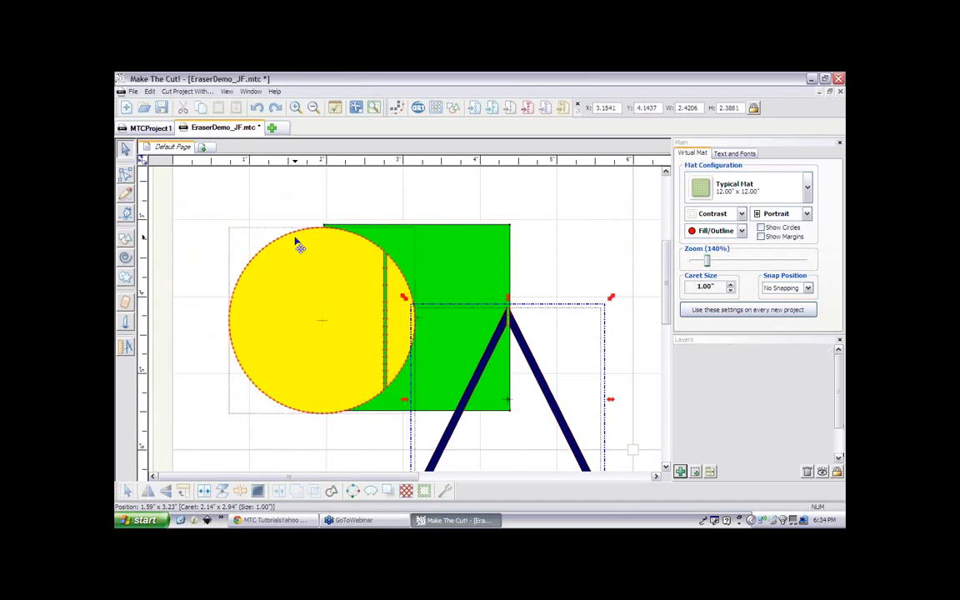
key("ctrl+z")
key("ctrl+z")
key("ctrl+z")
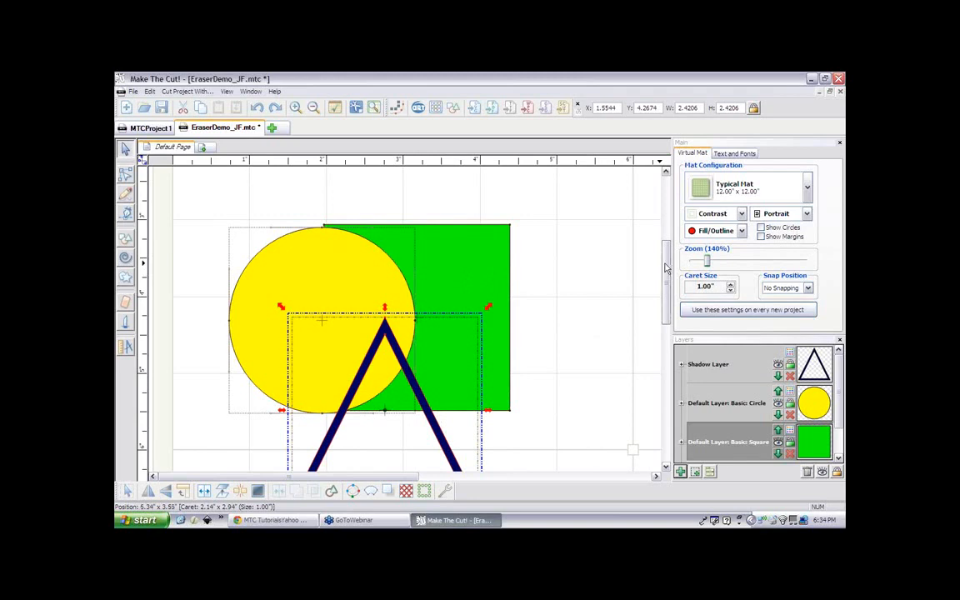
- Move the circle to about X 3.73, Y 2.97, the square clear of it, and the triangle over the circle at about X 3.71, Y 2.86
mouse_move(665, 263)
left_mouse_down()
mouse_move(666, 278)
mouse_move(670, 266)
left_mouse_up()
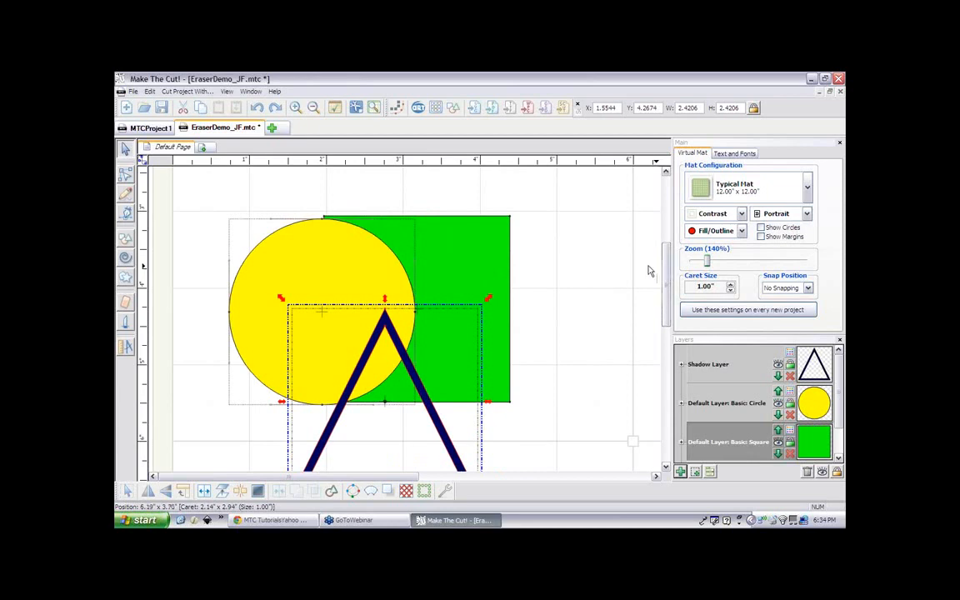
left_click(365, 275)
left_click_drag(364, 275, 590, 266)
left_click_drag(396, 260, 290, 248)
left_click(517, 275)
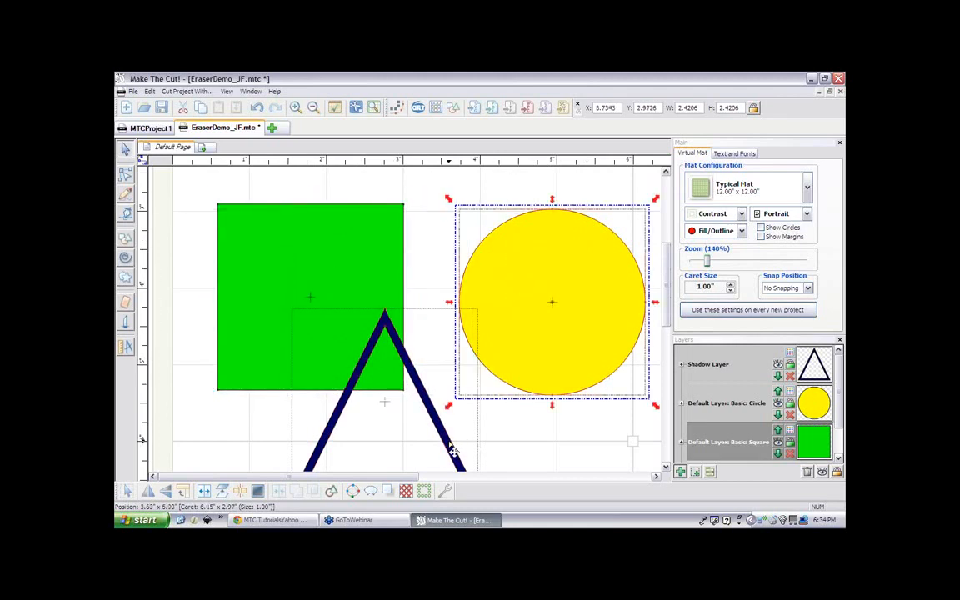
left_click_drag(456, 449, 621, 342)
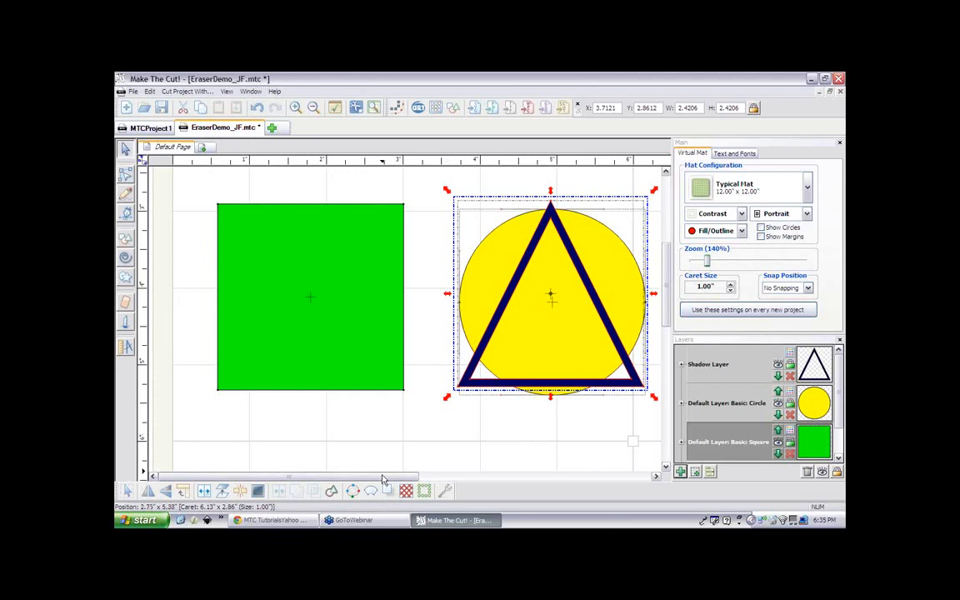
- Reposition the square to about X 0.72, Y 3.05, the triangle to about X 3.18, Y 3.17, and the circle to about X 3.12, Y 3.36
mouse_move(383, 477)
left_mouse_down()
mouse_move(426, 476)
mouse_move(391, 477)
left_mouse_up()
mouse_move(354, 366)
left_mouse_down()
mouse_move(358, 349)
mouse_move(368, 377)
left_mouse_up()
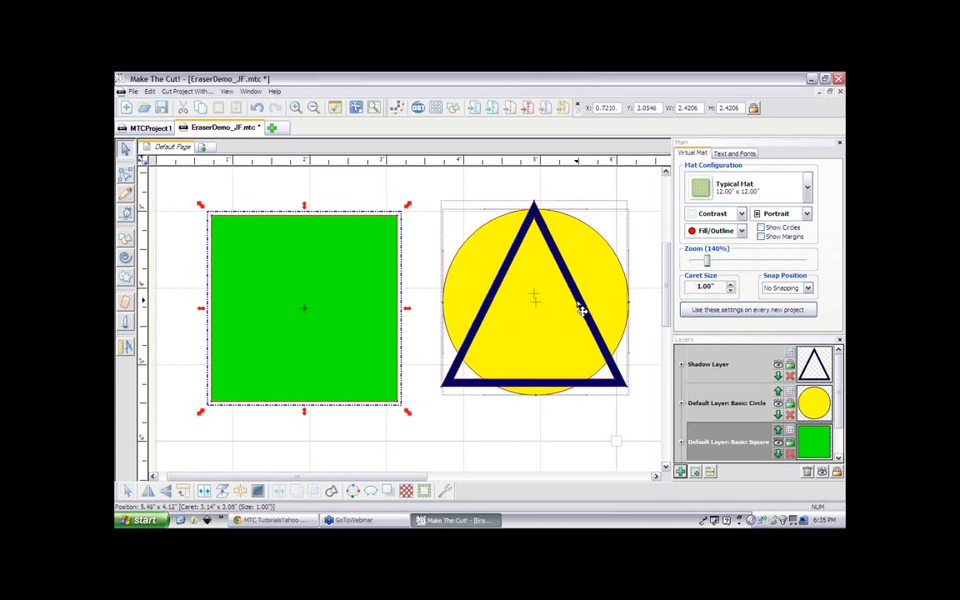
left_click(581, 310)
left_click_drag(581, 310, 513, 360)
left_click_drag(585, 307, 655, 259)
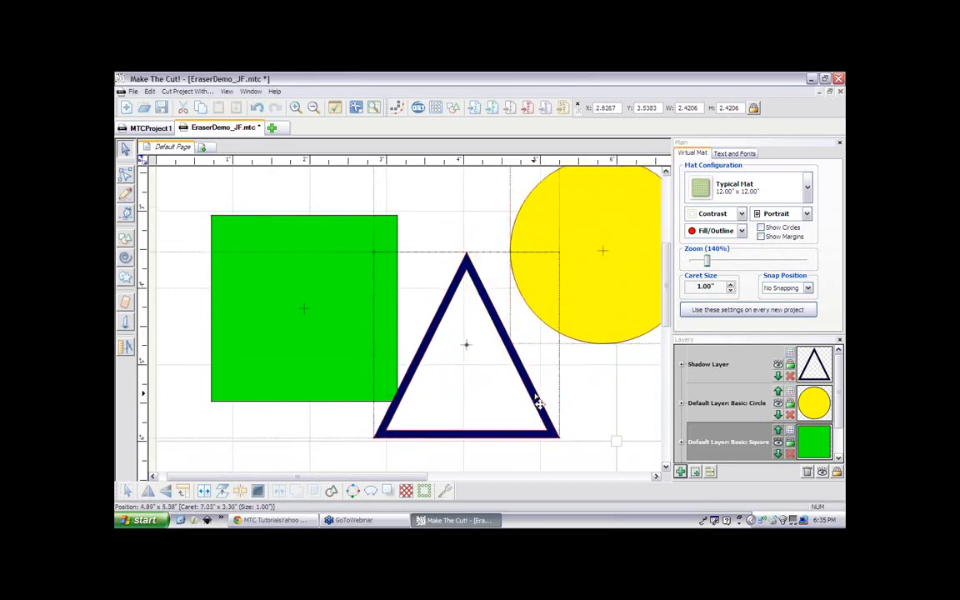
left_click_drag(536, 401, 562, 376)
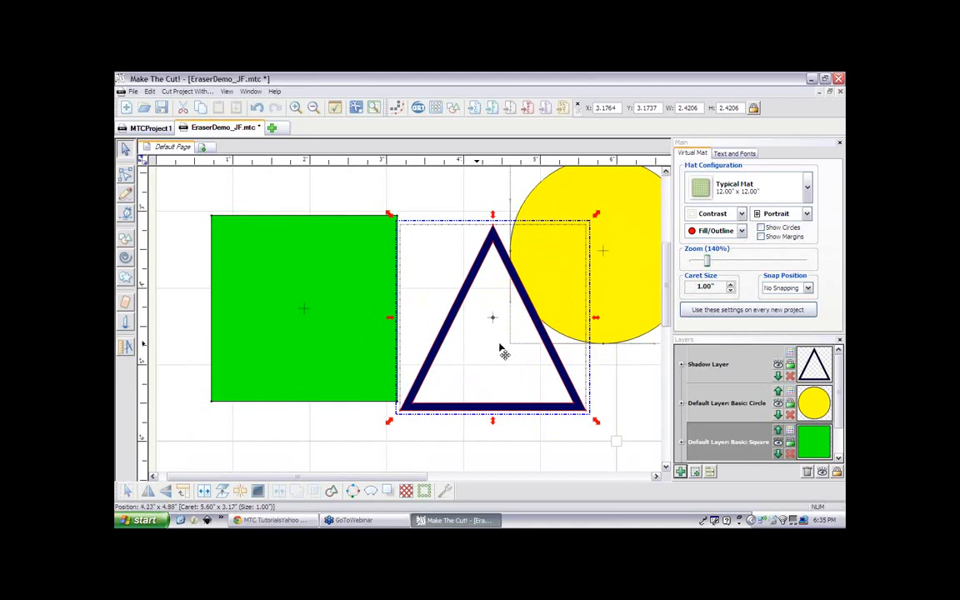
left_click_drag(614, 279, 499, 362)
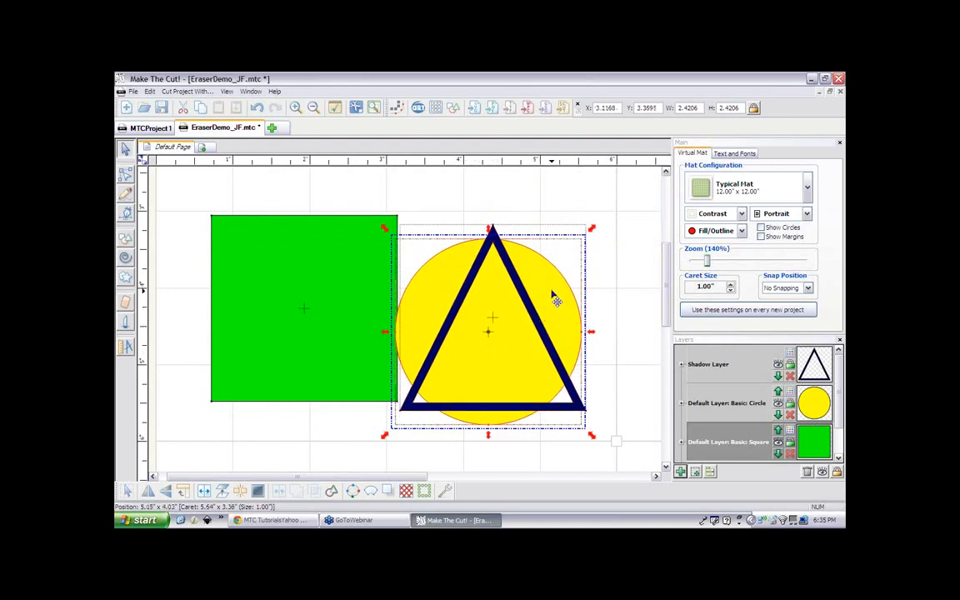
- Select the square, circle and triangle, align them centered on one another, and clear the selection
left_click_drag(631, 446, 360, 180)
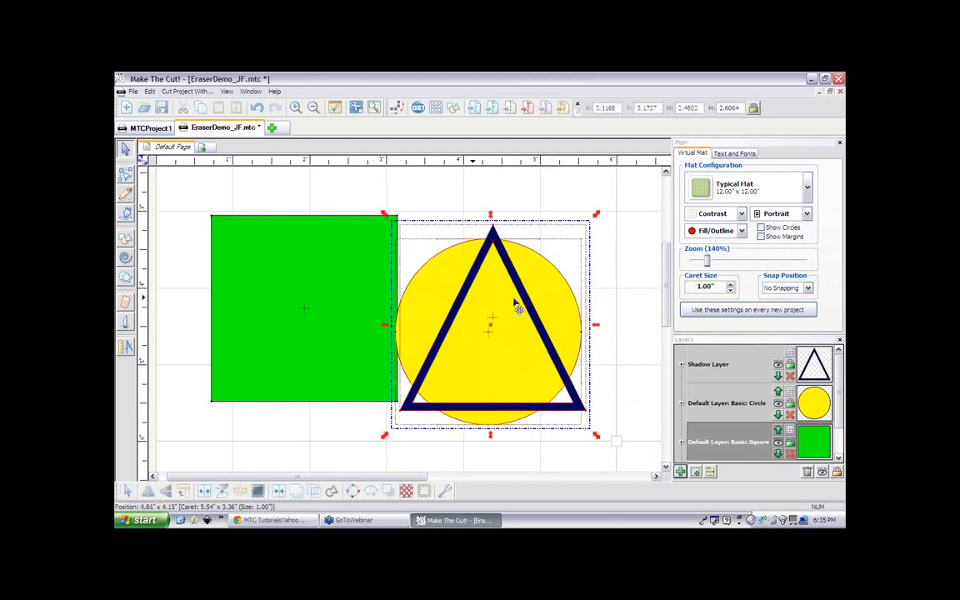
key("ctrl+a")
key("c")
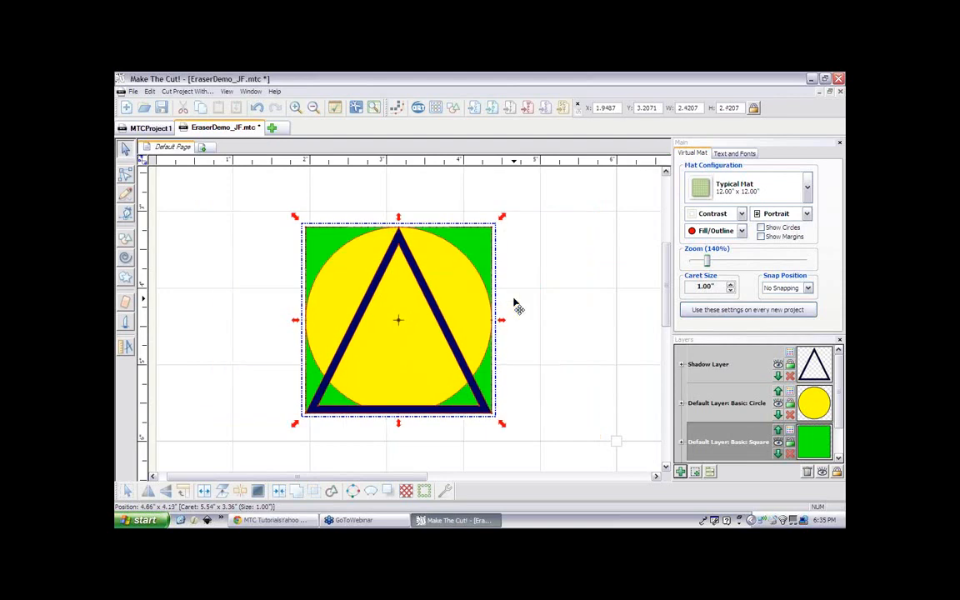
left_click(541, 317)
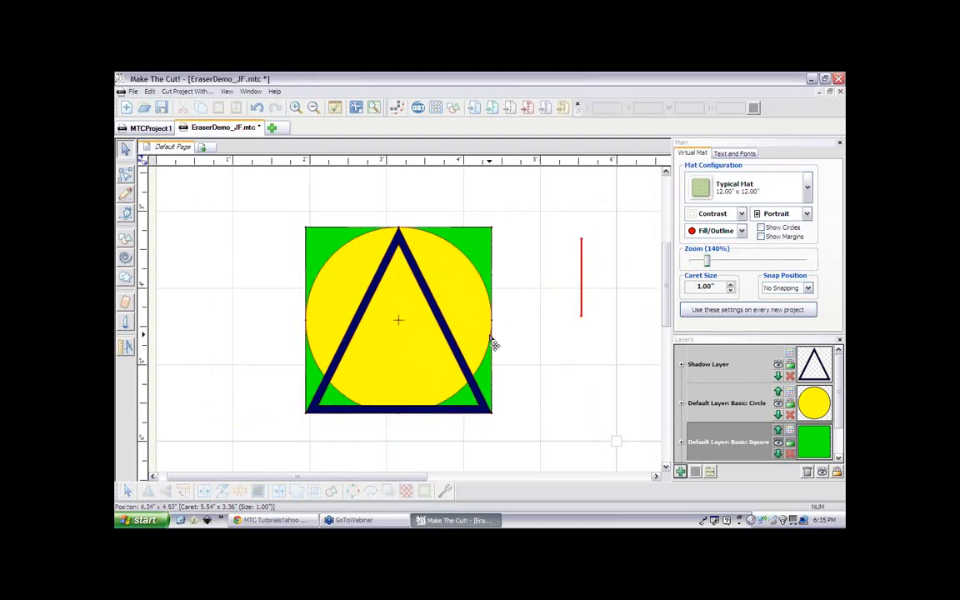
- Erase a slightly slanted 1 mm strip across the circle's middle and both triangle sides, and hide the path nodes
left_click(127, 302)
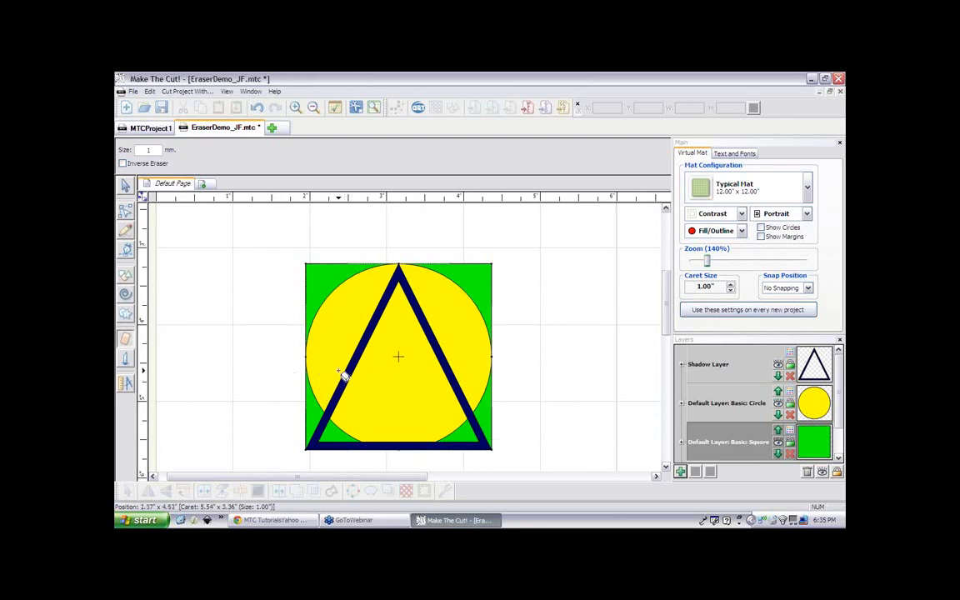
left_click_drag(340, 372, 466, 363)
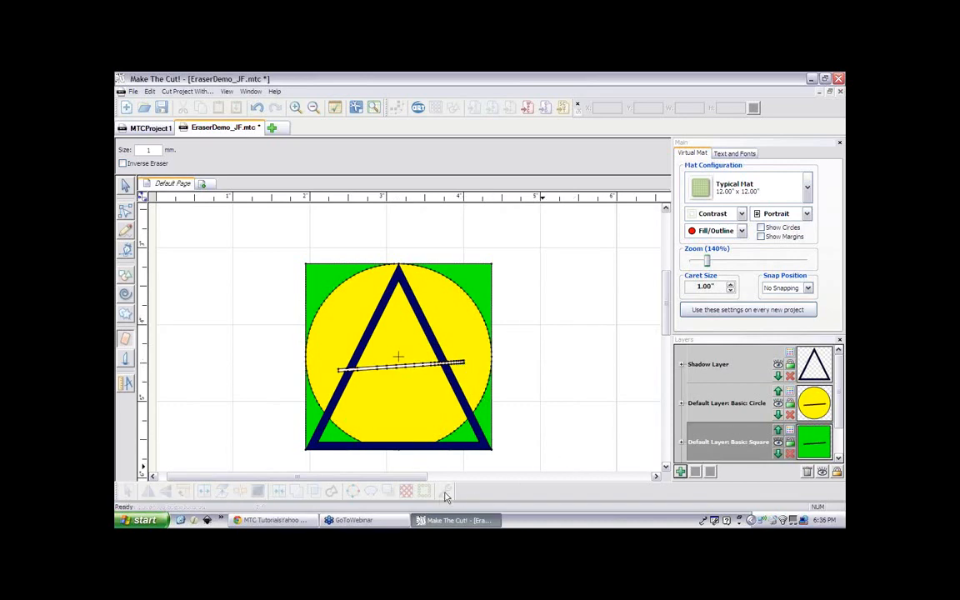
left_click(125, 186)
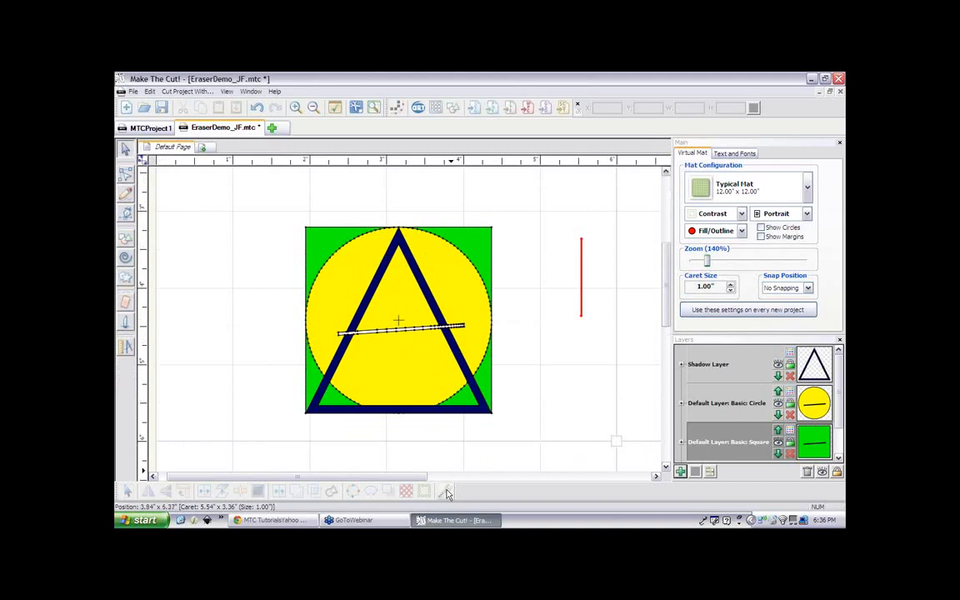
left_click(446, 492)
left_click(450, 477)
- Move the triangle to about X 4.38, Y 3.18 and the circle to about X -0.57, Y 3.61, uncovering the square
left_click(411, 332)
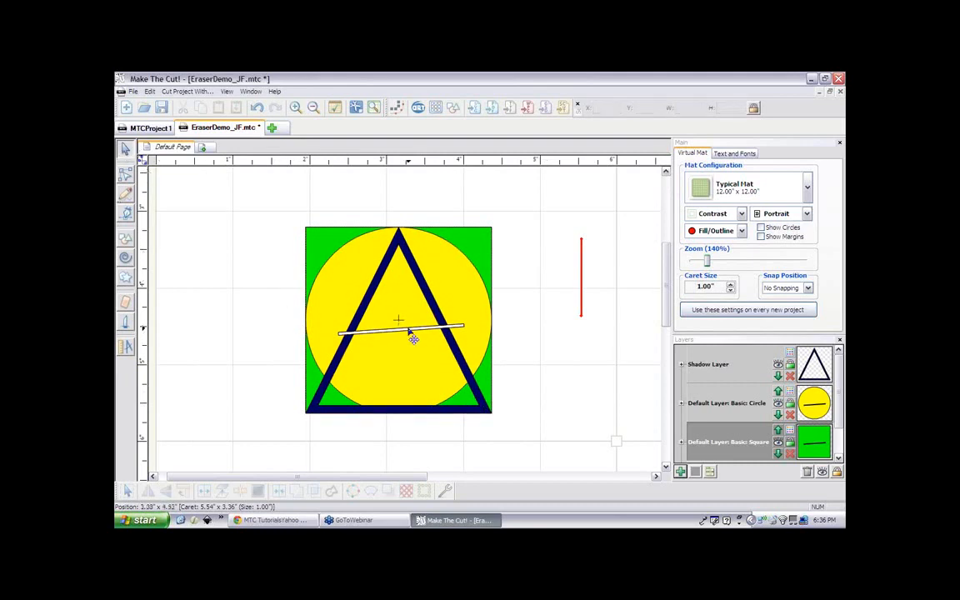
left_click_drag(411, 331, 597, 333)
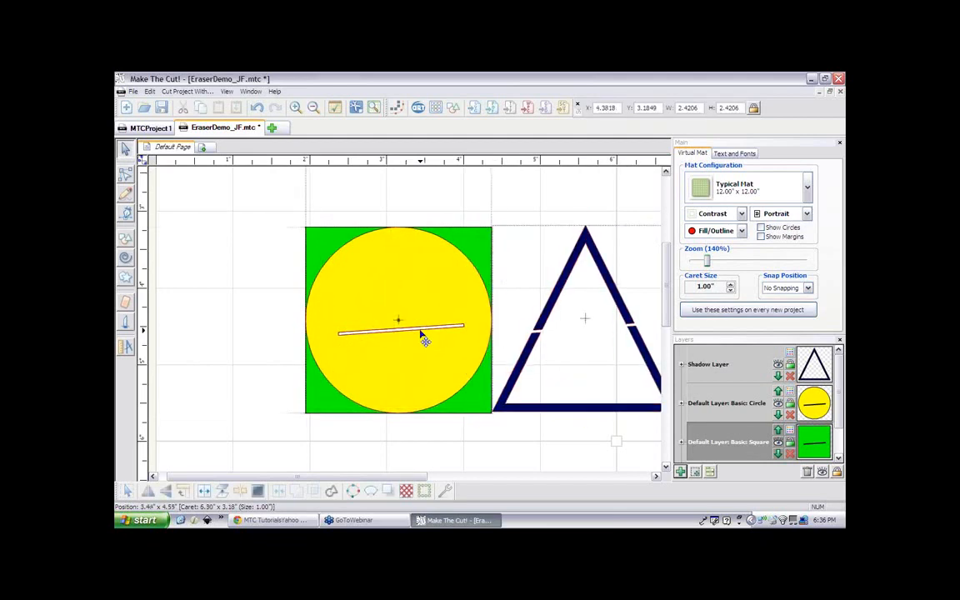
left_click_drag(424, 339, 223, 373)
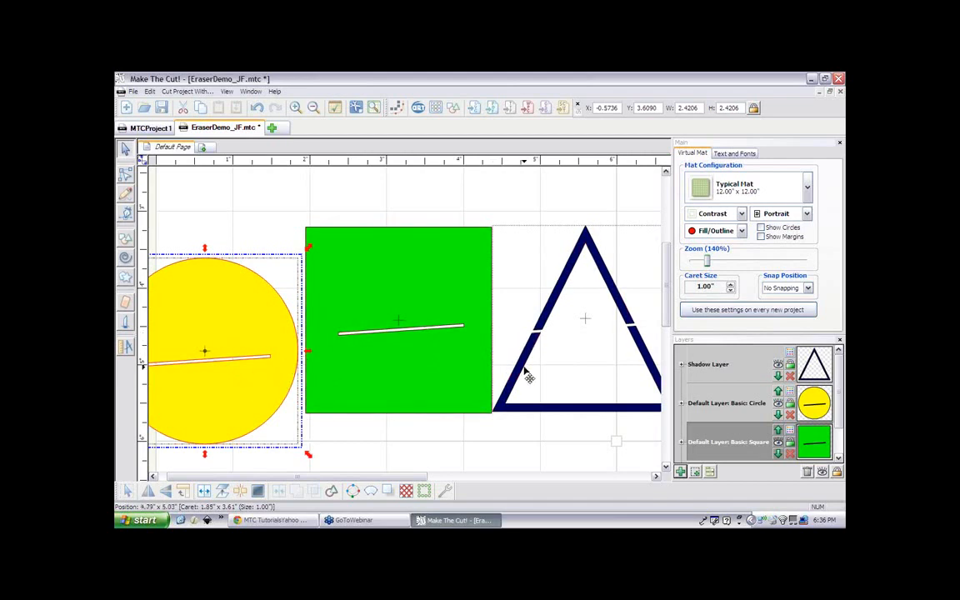
- Undo the circle and triangle moves and the slanted erased strip, and lock the circle layer
key("ctrl+z")
key("ctrl+z")
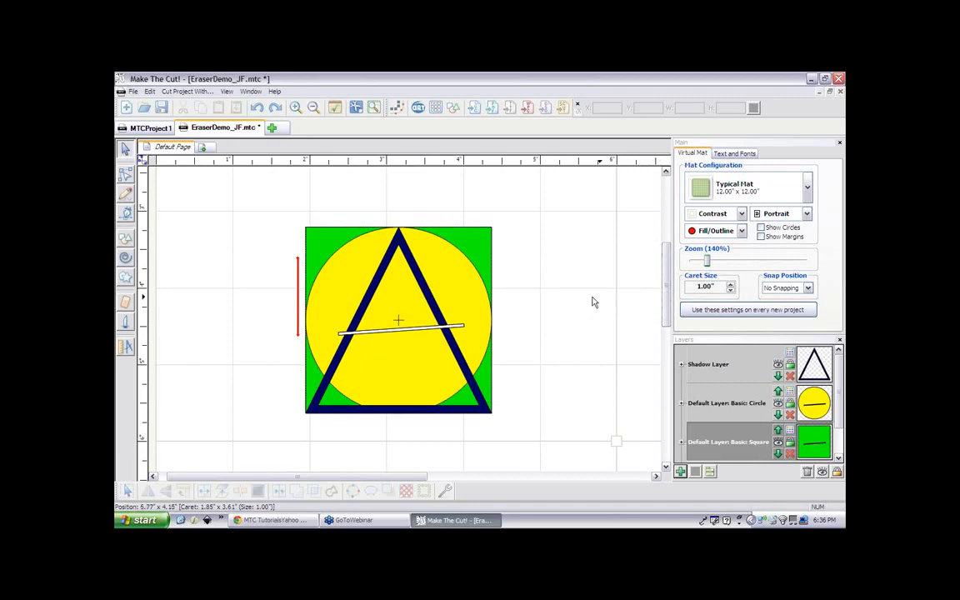
key("ctrl+z")
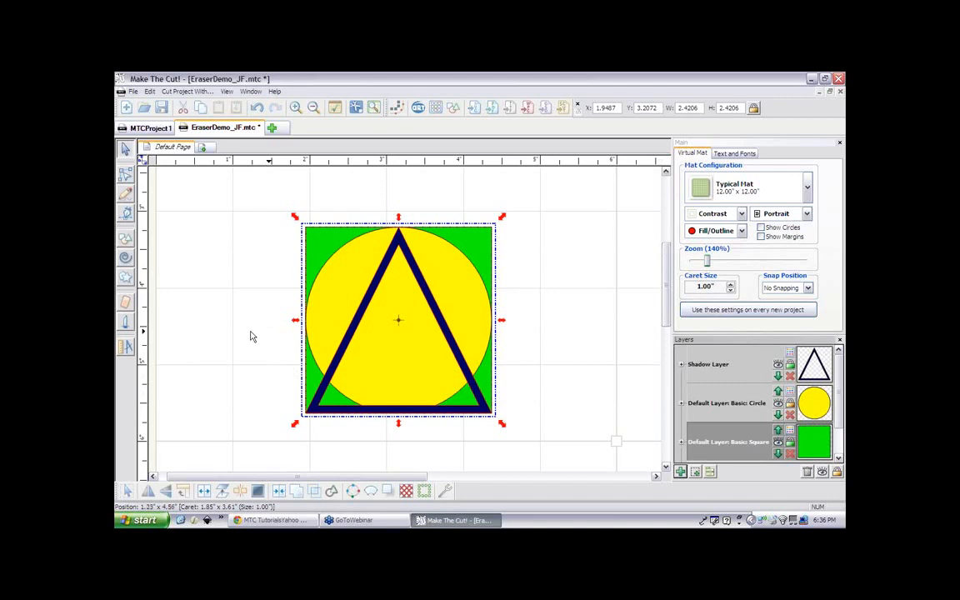
- Erase a horizontal 1 mm strip across the full width of all three stacked shapes
left_click(125, 305)
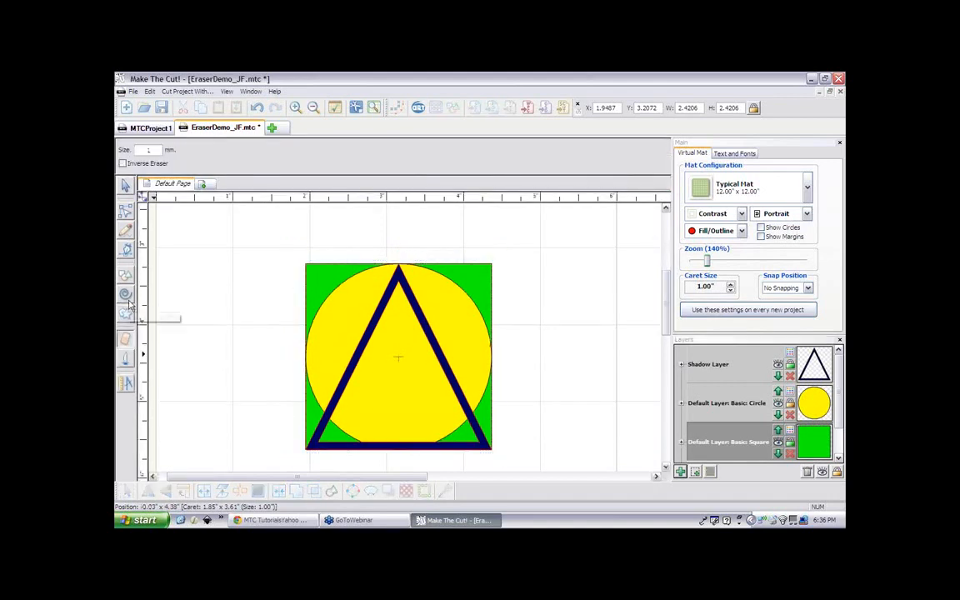
left_click_drag(242, 363, 575, 367)
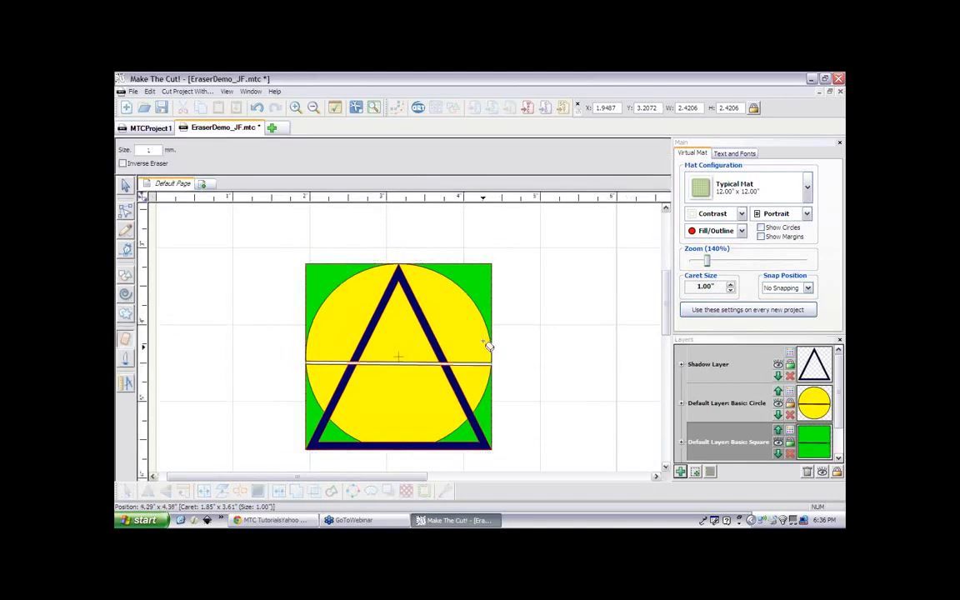
left_click(123, 185)
- Move the cut square to about X 4.43, Y 3.04 and the cut triangle to about X 0.02, Y 3.41
left_click(392, 274)
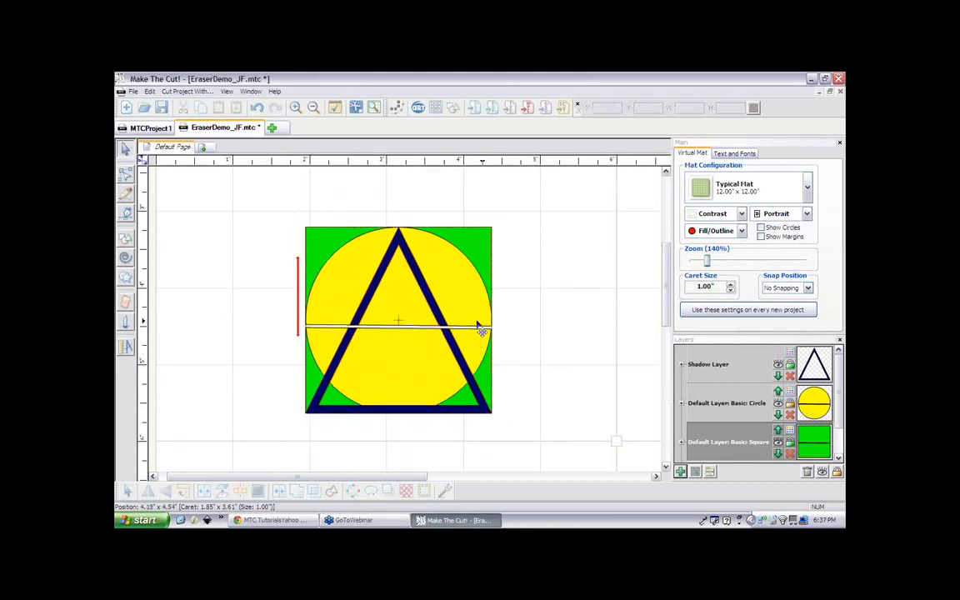
left_click_drag(477, 320, 667, 305)
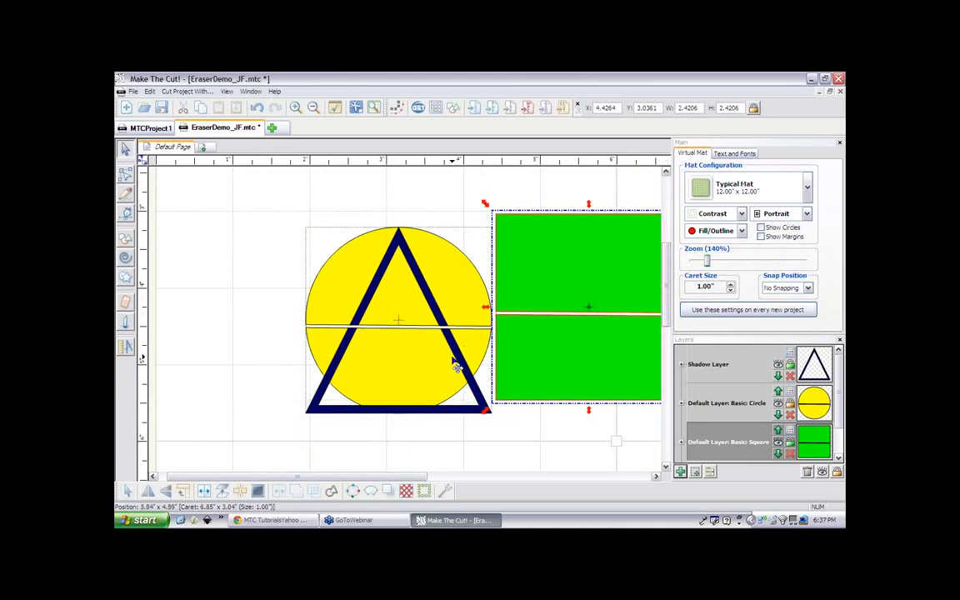
left_click_drag(463, 368, 311, 382)
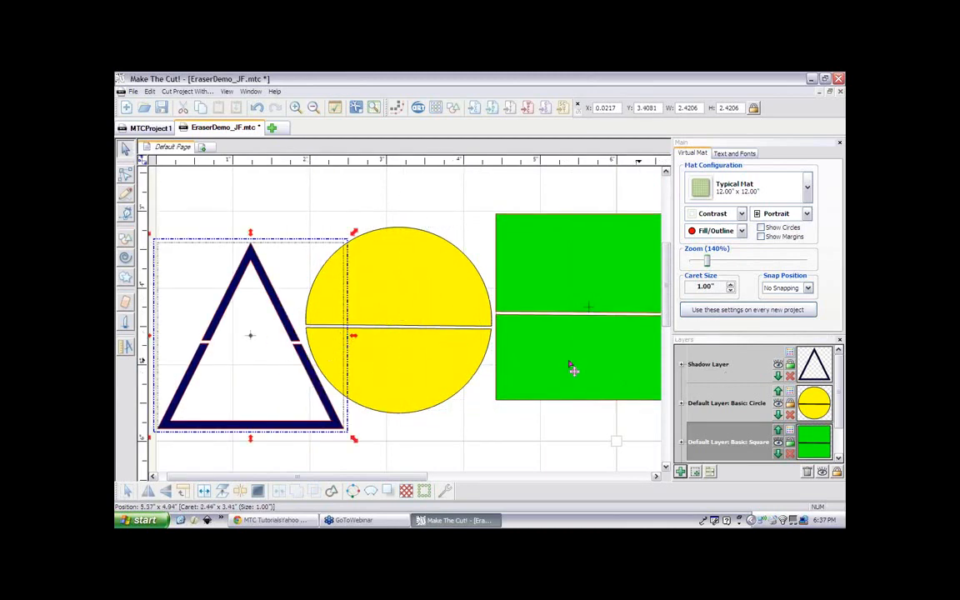
- Undo the triangle and square moves and the full-width erased strip
key("ctrl+z")
key("ctrl+z")
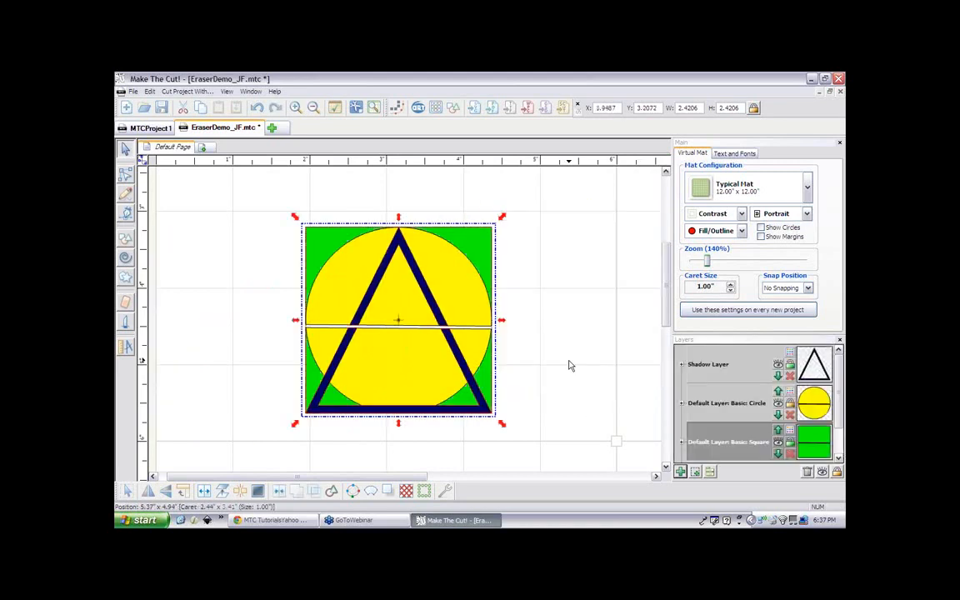
key("ctrl+z")
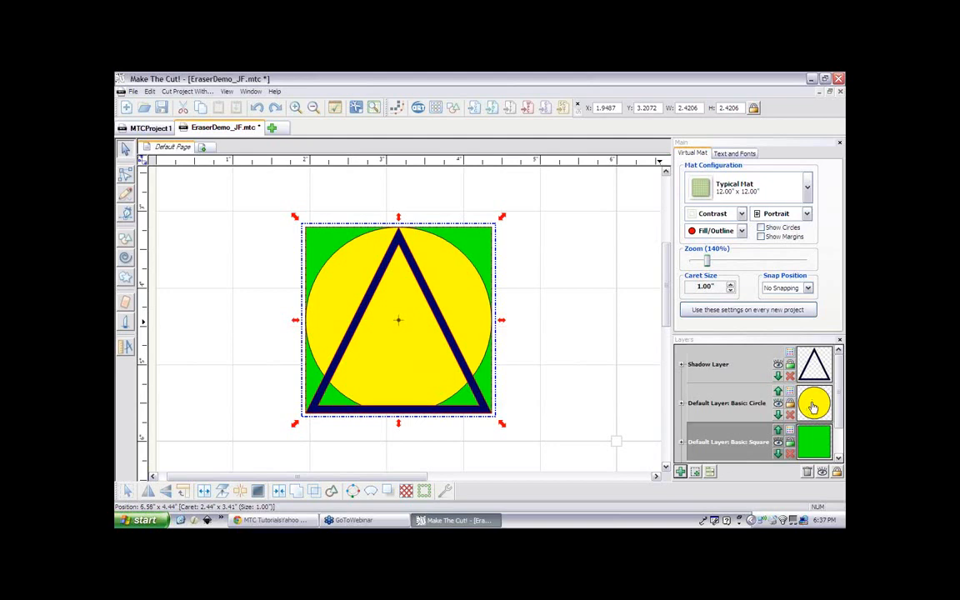
- Hide the square's layer, erase a horizontal 1 mm strip across the circle and triangle, and show the square's layer again
left_click(777, 442)
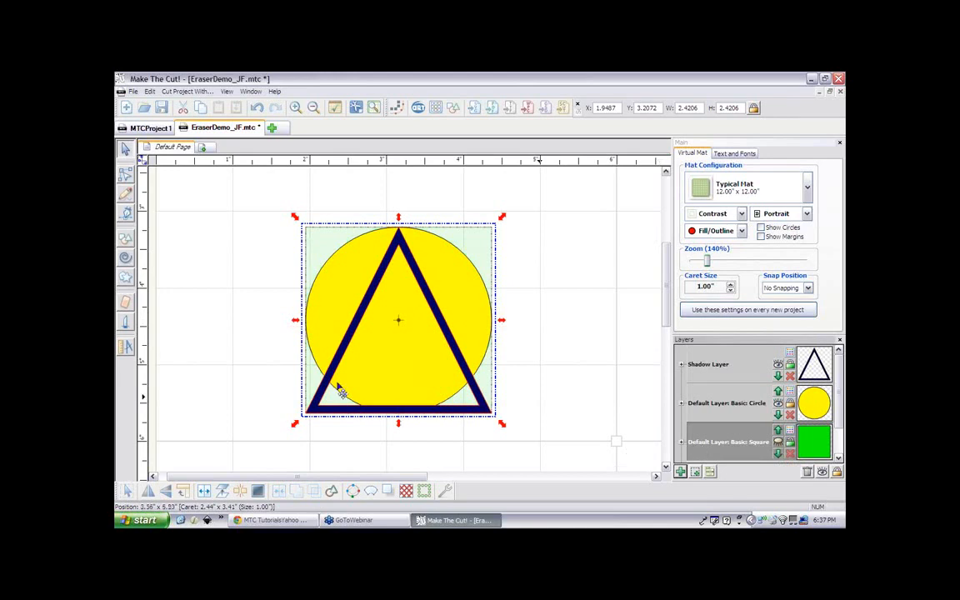
left_click(125, 302)
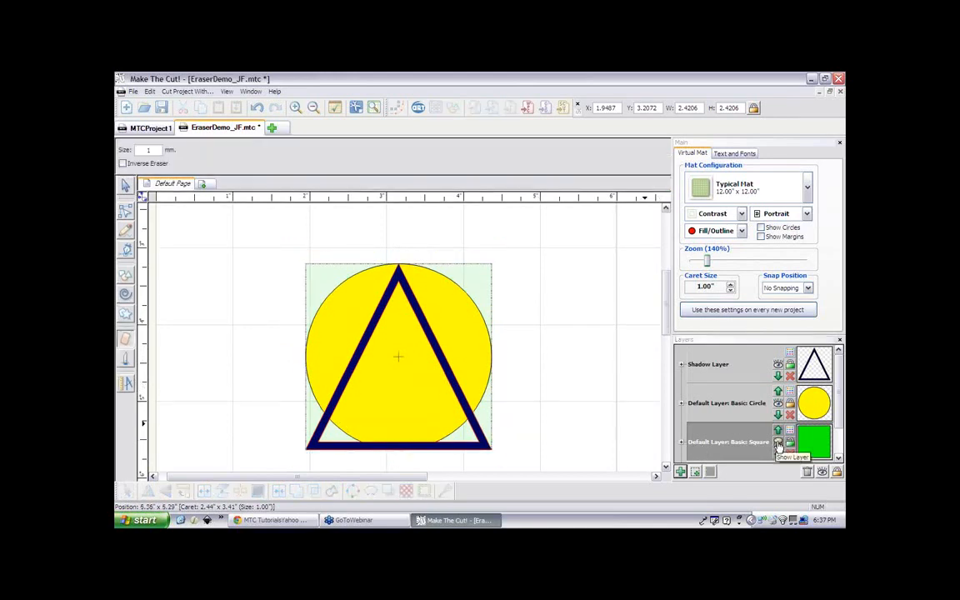
left_click_drag(275, 368, 599, 368)
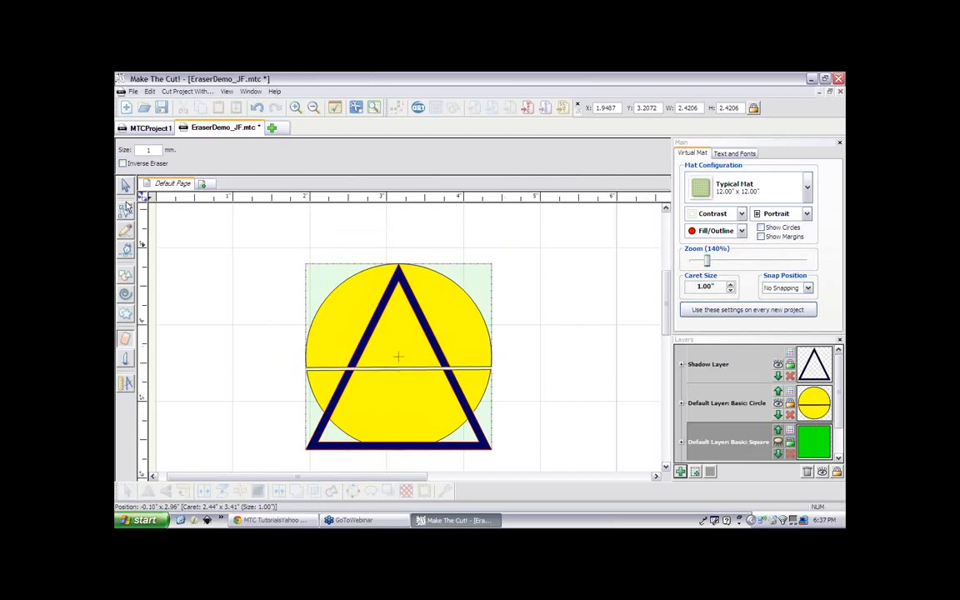
left_click(779, 443)
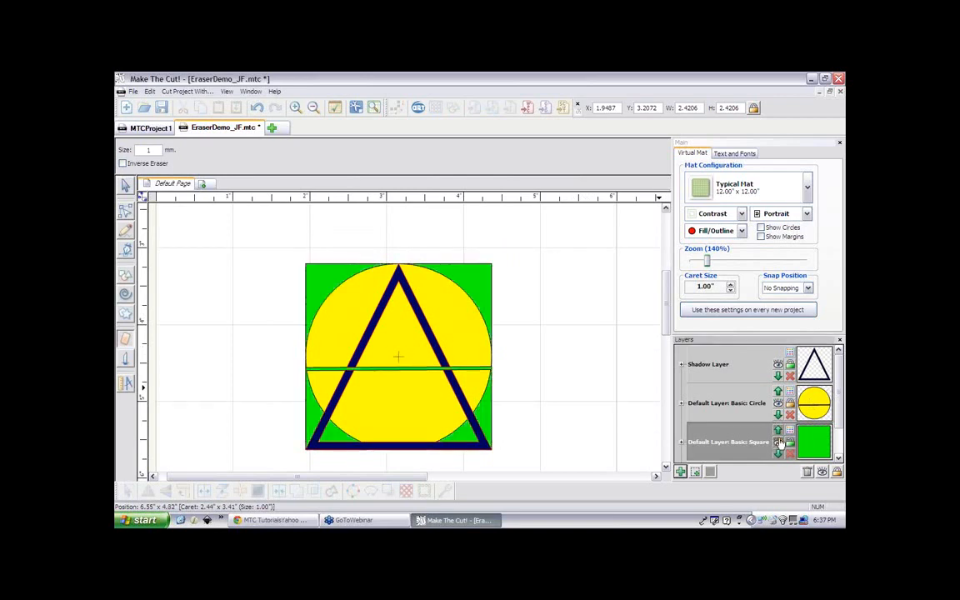
- Move the uncut square out from behind the circle and triangle to about X 4.38, Y 3.08
left_click(125, 185)
left_click(566, 246)
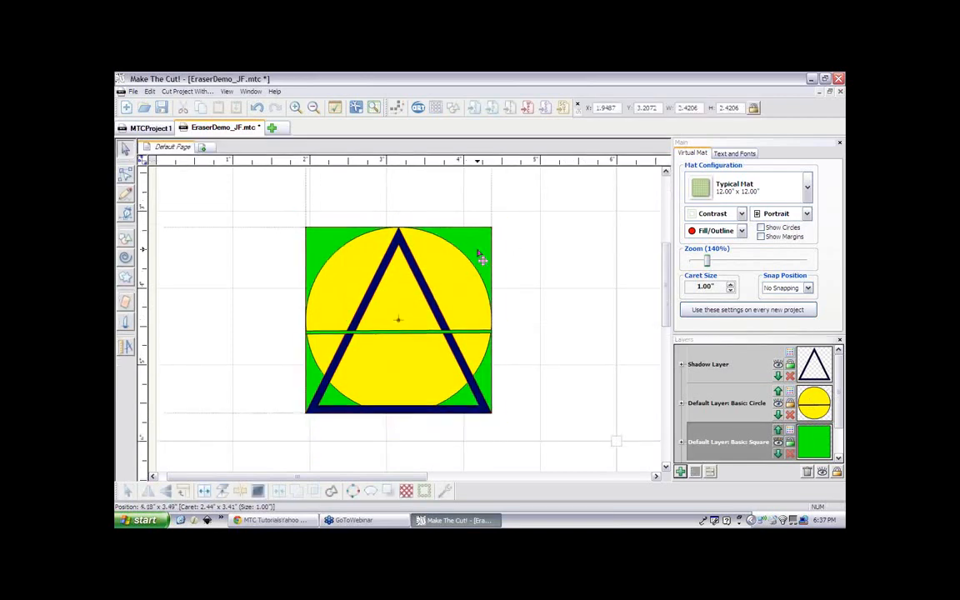
left_click_drag(454, 266, 642, 254)
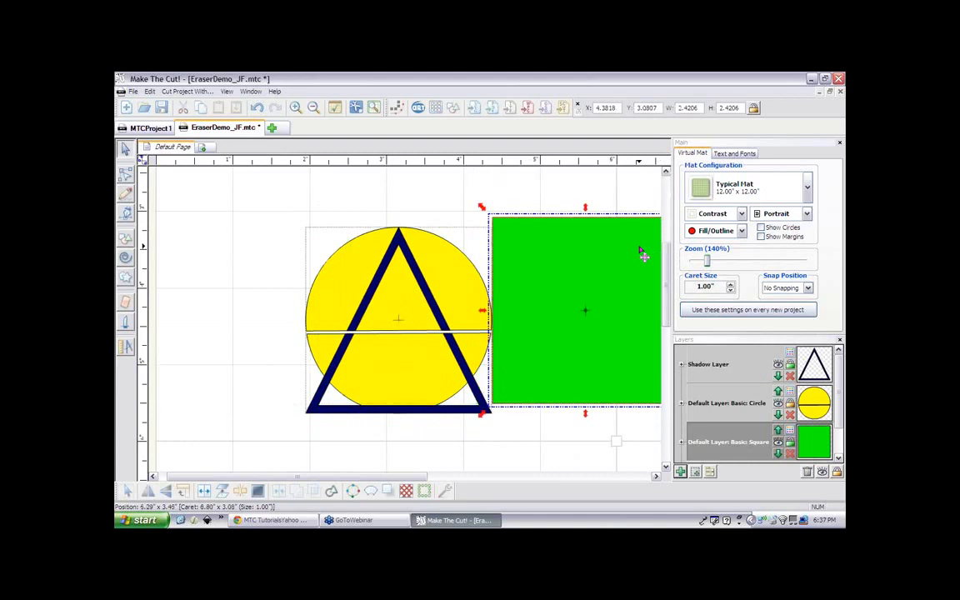
- Undo the square's move and the strip erased from the circle and triangle, back to the hidden-square state
key("ctrl+z")
left_click(619, 261)
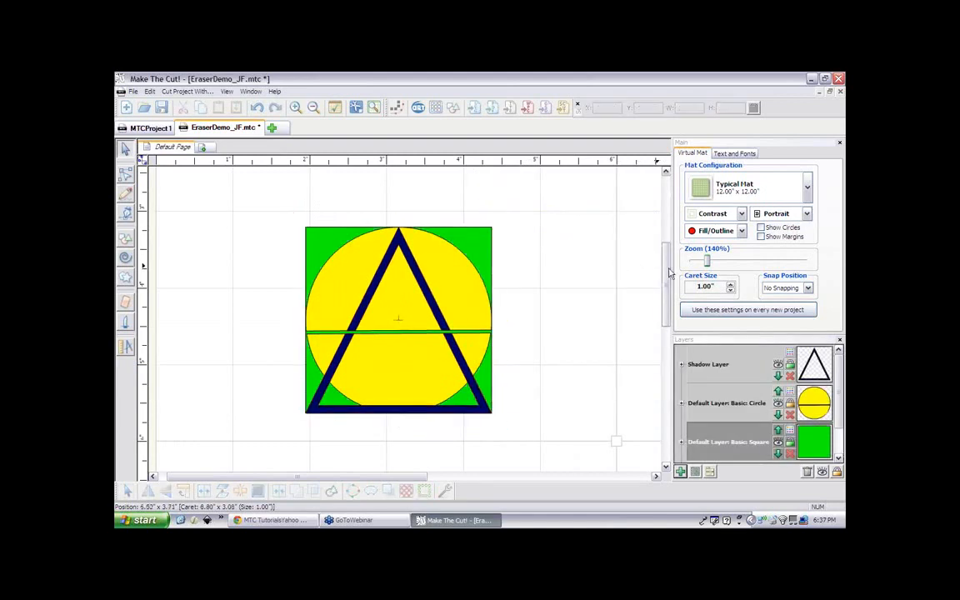
left_click_drag(669, 274, 669, 277)
key("ctrl+z")
key("ctrl+z")
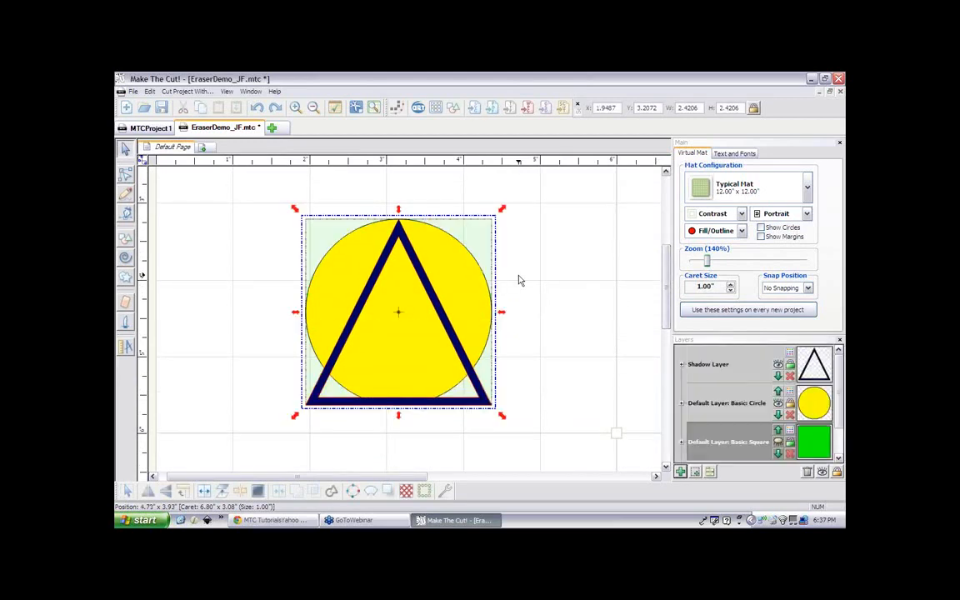
- Undo the hiding of the square's layer and stagger the triangle and square below the circle, with the square at about X 2.05, Y 3.97
key("ctrl+z")
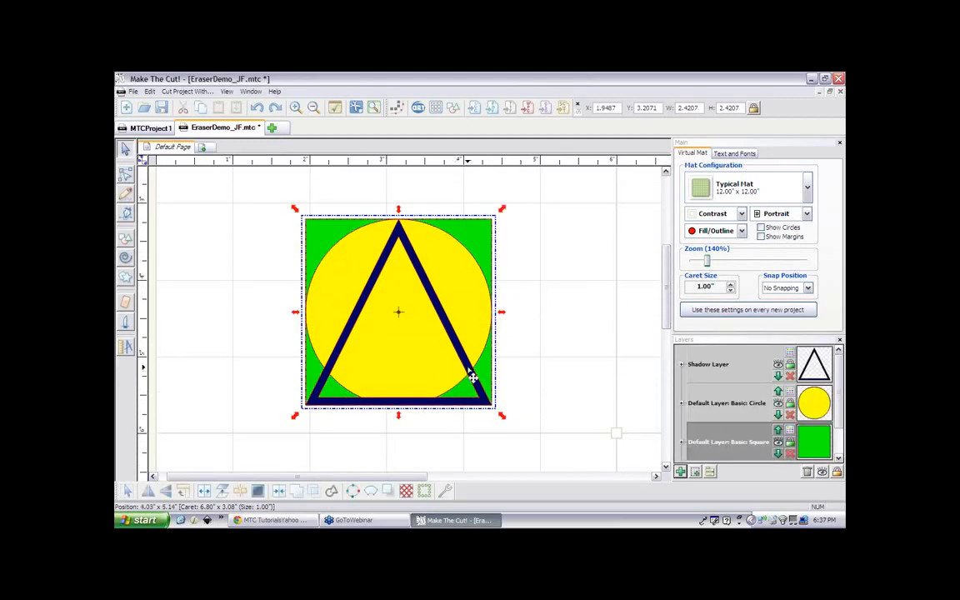
left_click_drag(472, 376, 487, 405)
left_click(551, 364)
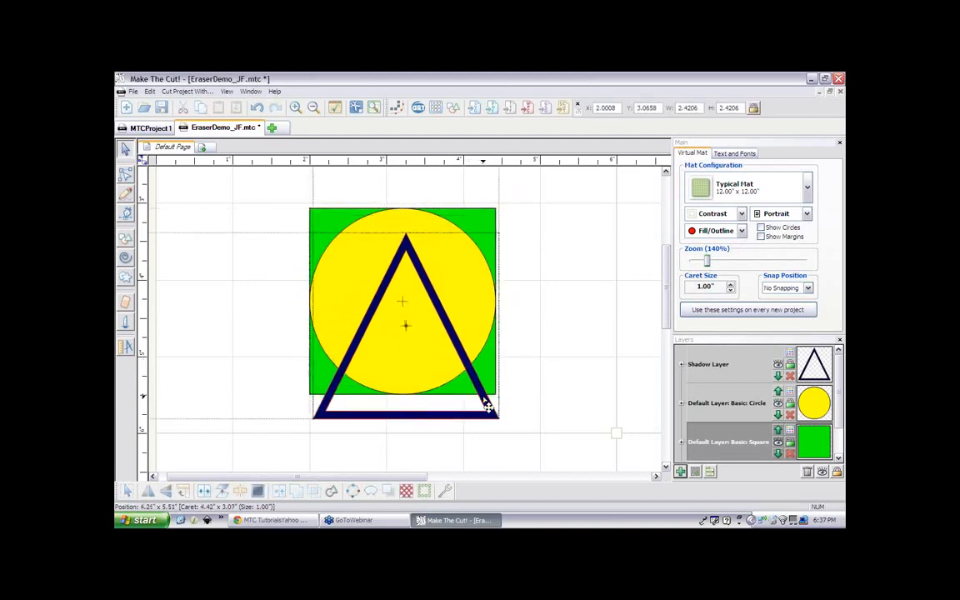
left_click_drag(488, 225, 490, 296)
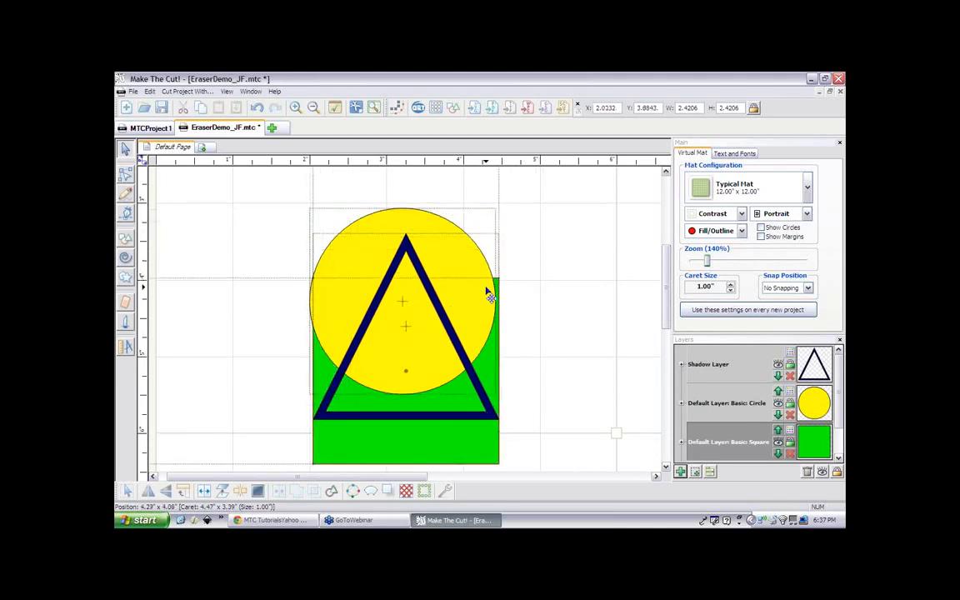
left_click(546, 268)
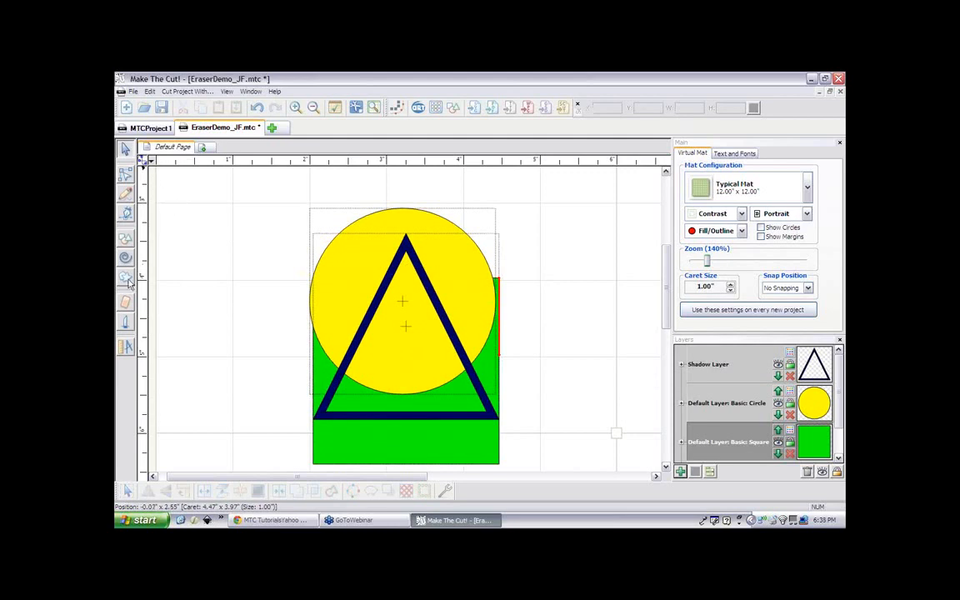
- Erase a 5 mm horizontal strip and a second stroke across the stacked shapes, and undo both strokes
left_click(126, 305)
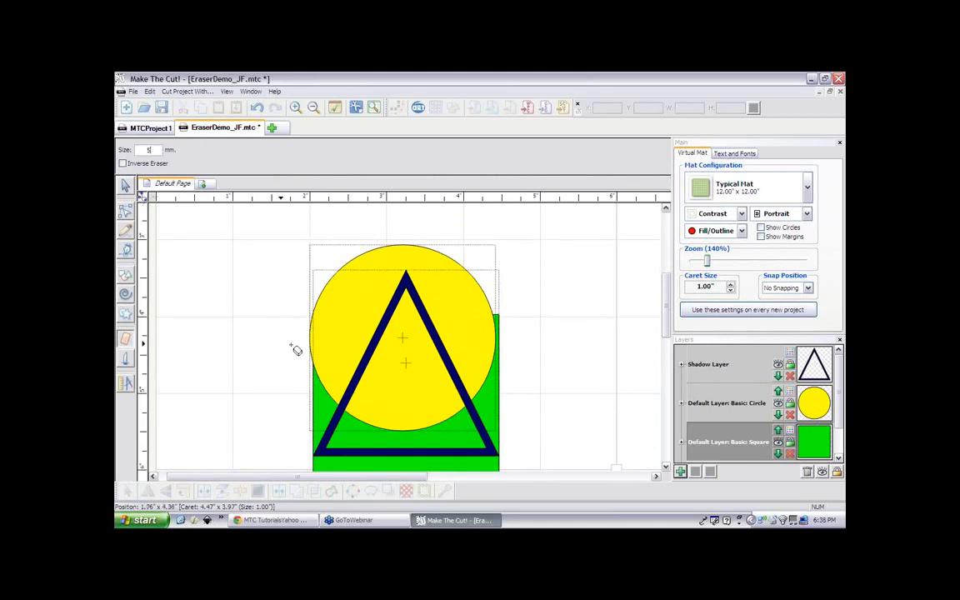
mouse_move(296, 350)
left_mouse_down()
mouse_move(658, 323)
mouse_move(646, 320)
left_mouse_up()
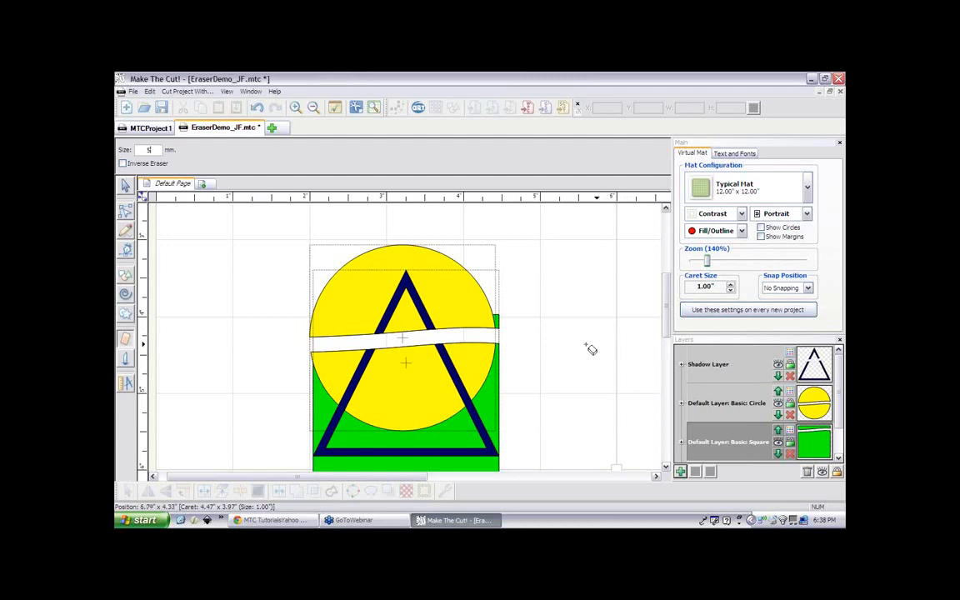
mouse_move(355, 244)
left_mouse_down()
mouse_move(376, 301)
mouse_move(395, 243)
mouse_move(401, 296)
mouse_move(503, 303)
mouse_move(373, 250)
mouse_move(365, 258)
mouse_move(424, 288)
mouse_move(451, 286)
left_mouse_up()
key("ctrl+z")
key("ctrl+z")
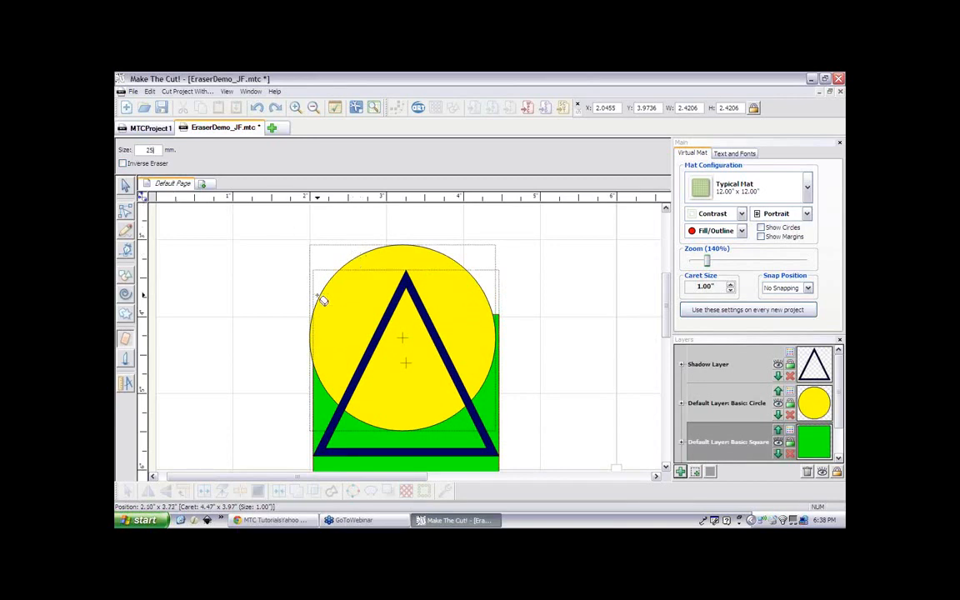
- Separate the circle from the square and triangle, placing the circle at about X 3.79, Y 3.36 and the triangle at about X 0.06, Y 3.59
left_click(125, 187)
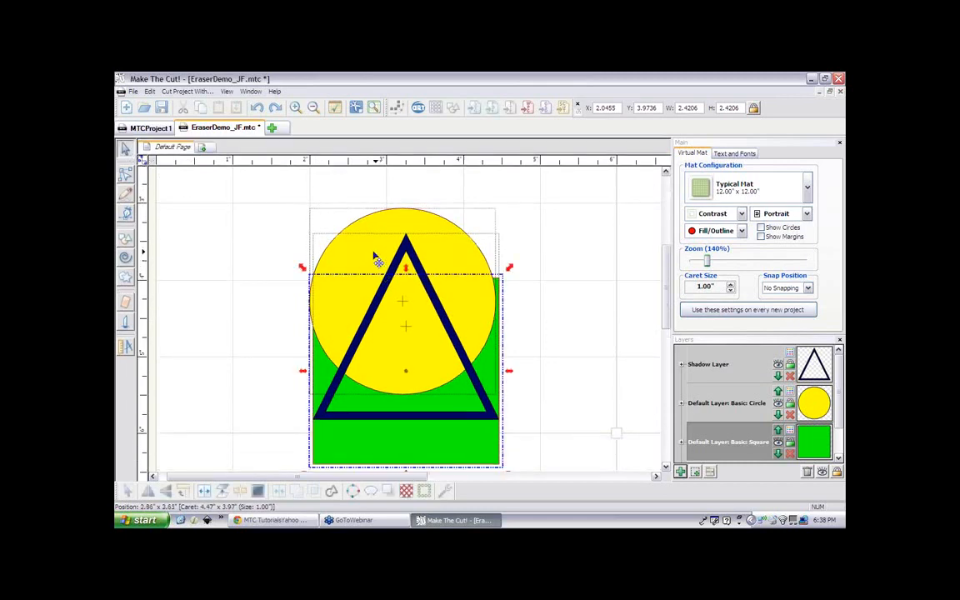
mouse_move(375, 257)
left_mouse_down()
mouse_move(476, 253)
mouse_move(543, 264)
left_mouse_up()
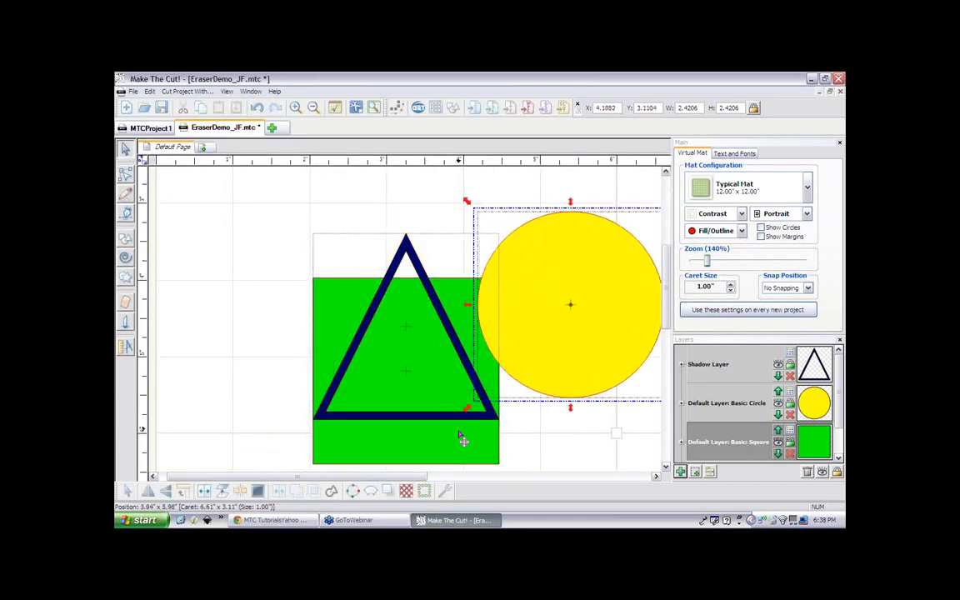
left_click_drag(461, 437, 326, 426)
left_click_drag(490, 396, 338, 412)
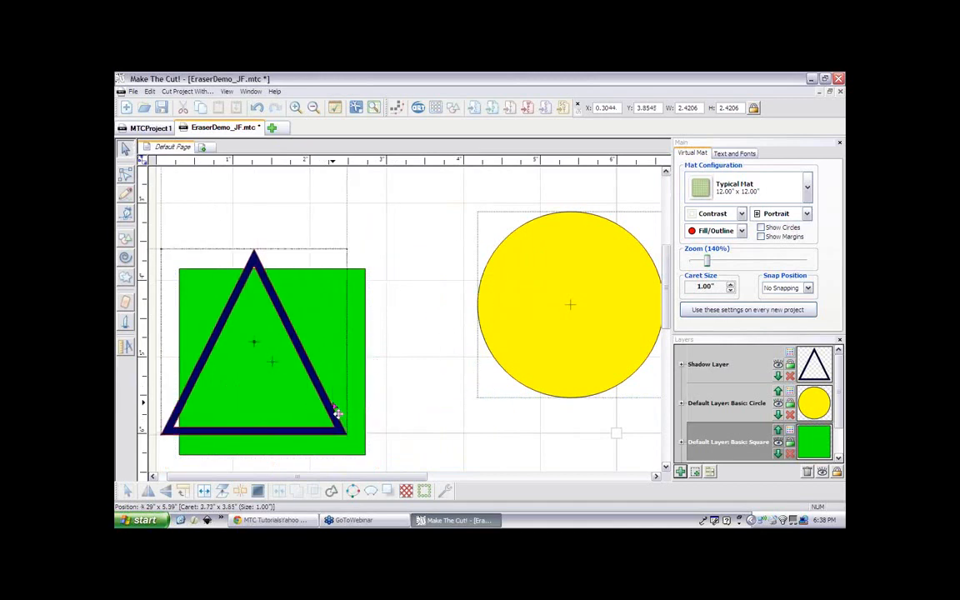
left_click_drag(595, 361, 566, 379)
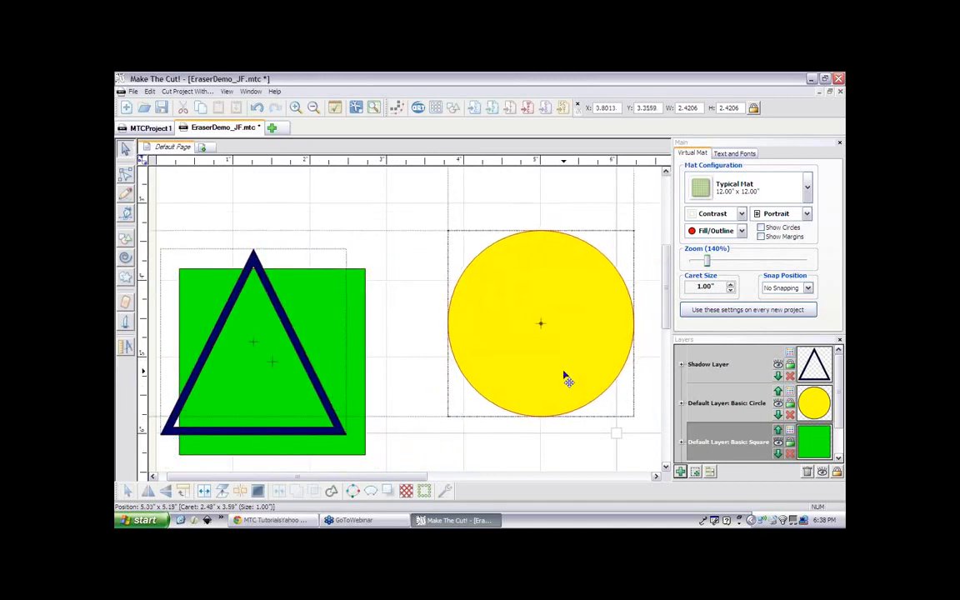
left_click_drag(577, 324, 576, 332)
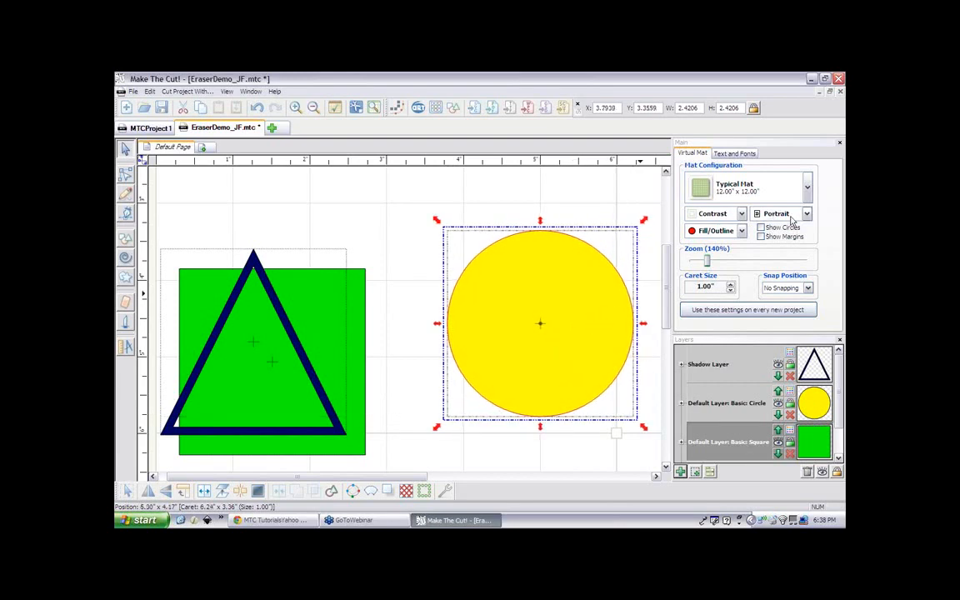
- Set position snapping to 1/2 inch and erase a straight vertical line through the circle's centre with a .25 mm Eraser
left_click(787, 287)
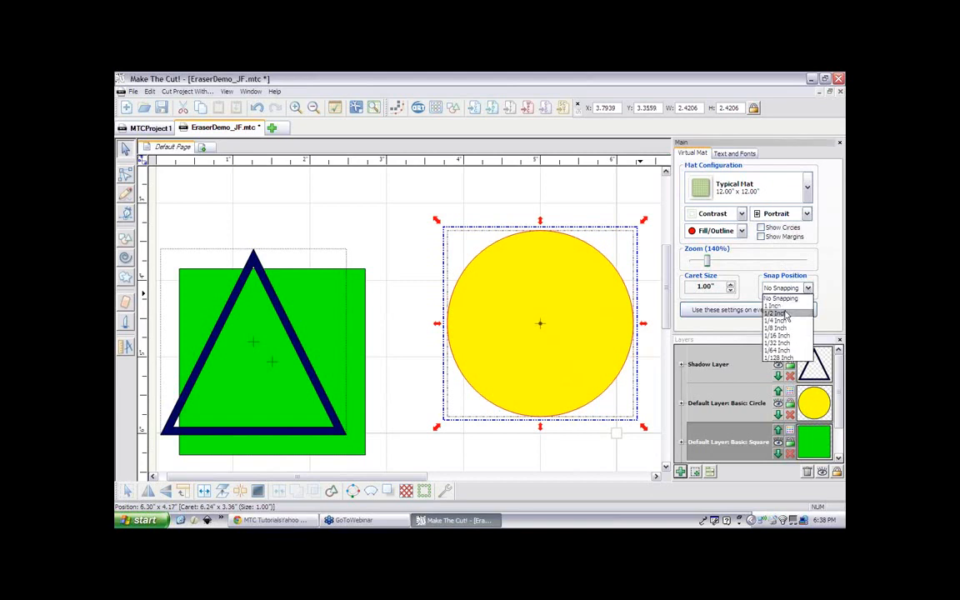
left_click(786, 315)
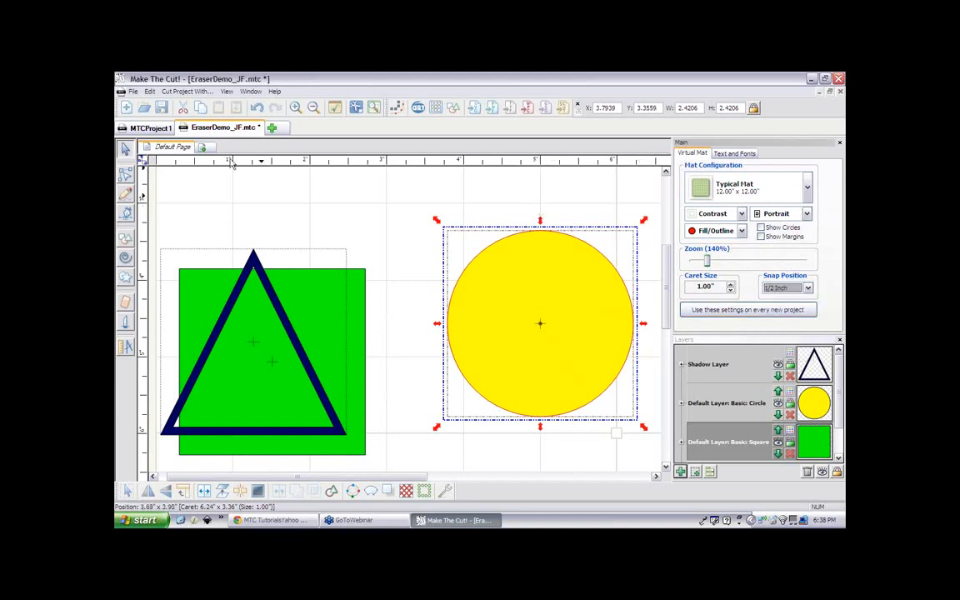
left_click(129, 306)
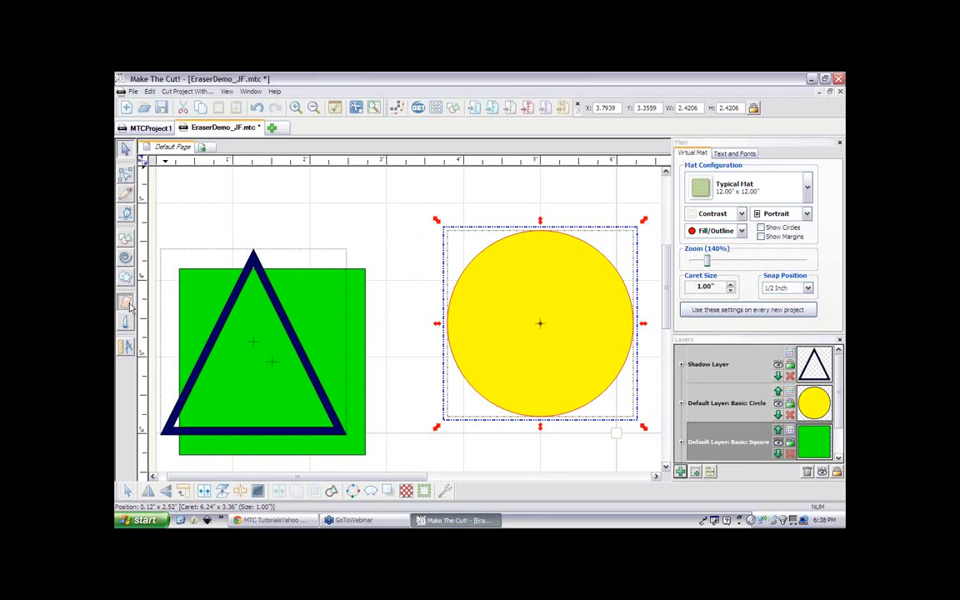
left_click(129, 307)
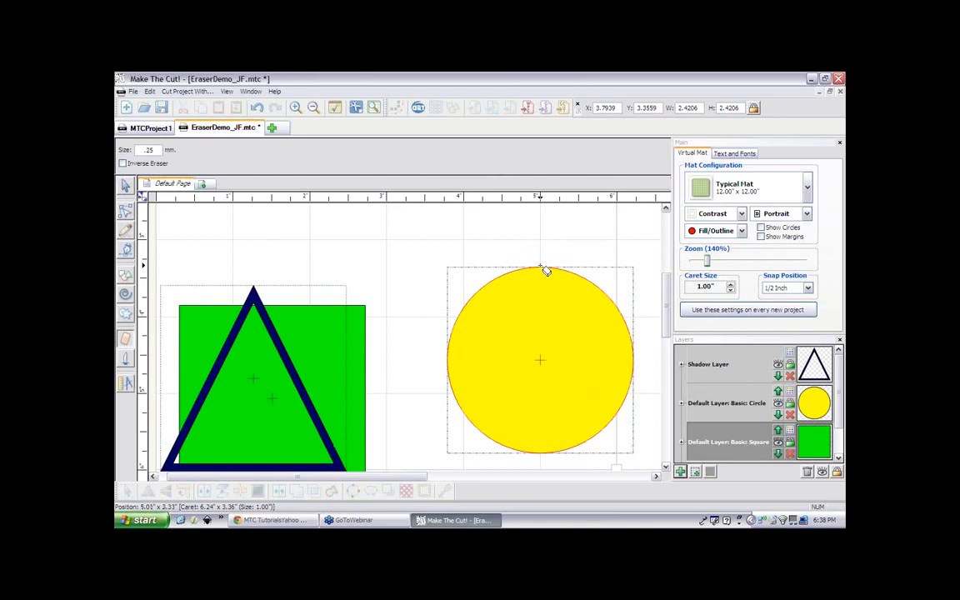
left_click_drag(546, 271, 540, 453)
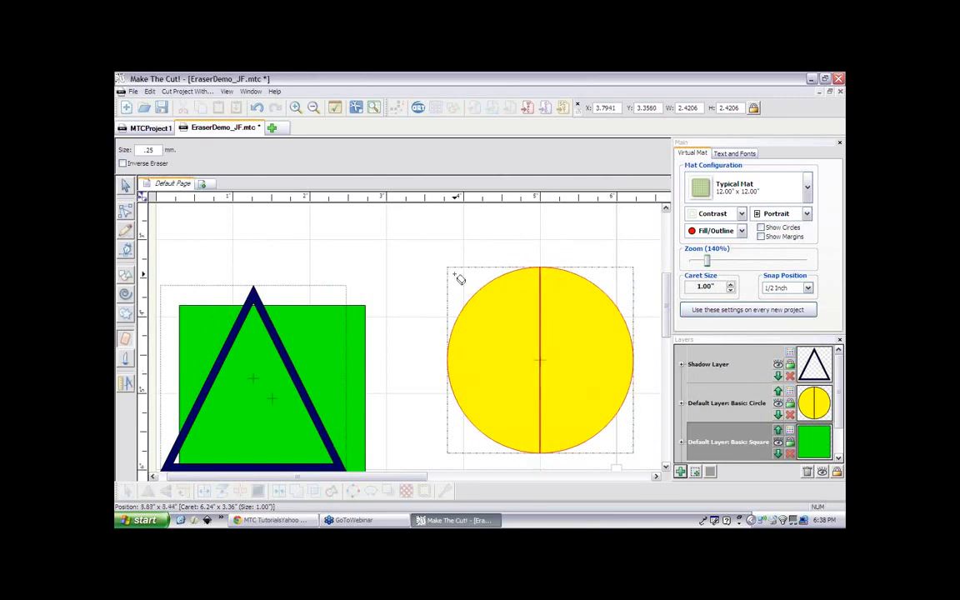
- Break the cut circle into two halves and move them apart to X 3.5, Y 3.5 and X 5.5, Y 3.5
left_click(125, 185)
left_click(125, 196)
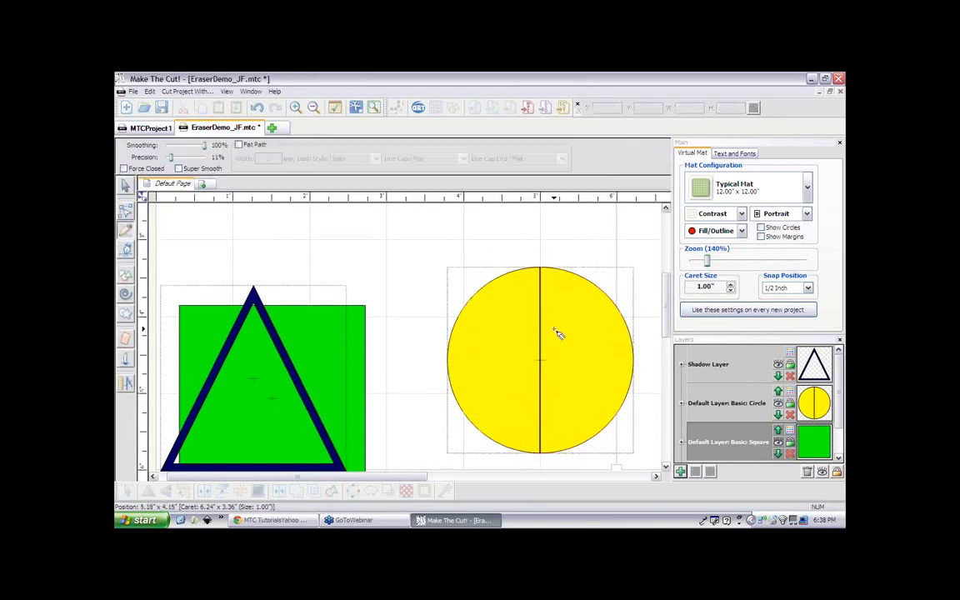
left_click(125, 186)
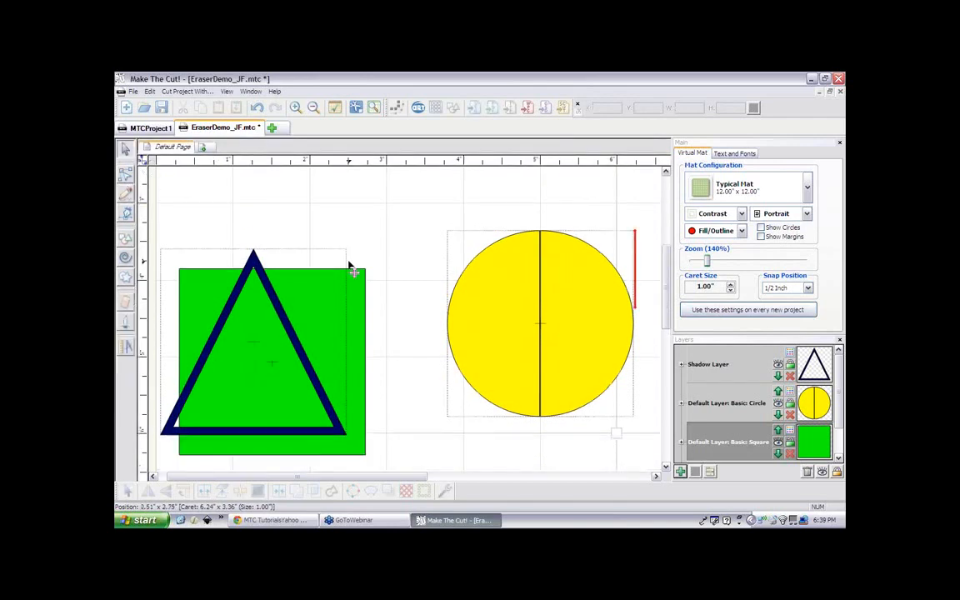
left_click(573, 303)
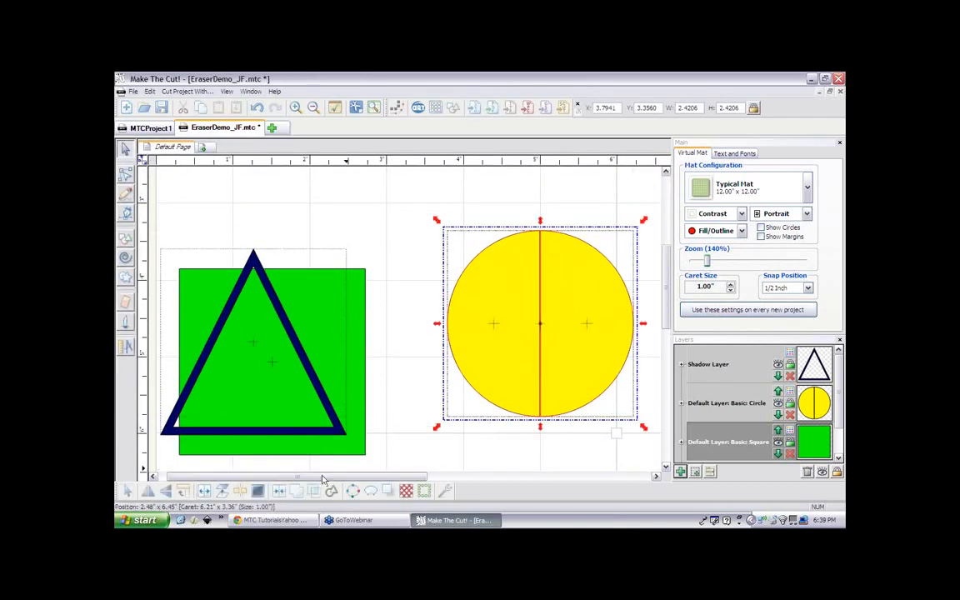
left_click(471, 450)
left_click_drag(483, 395, 444, 394)
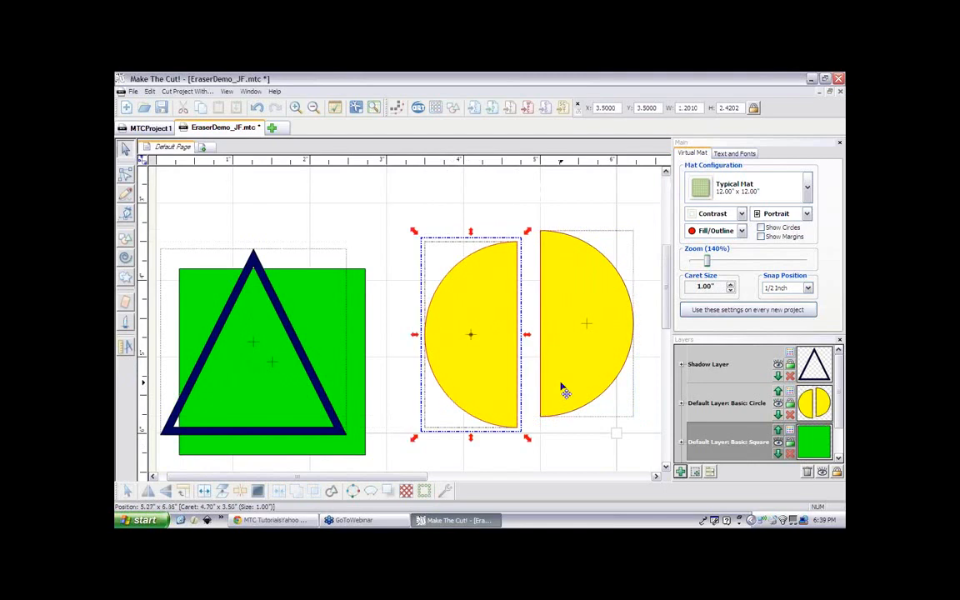
left_click_drag(563, 390, 594, 397)
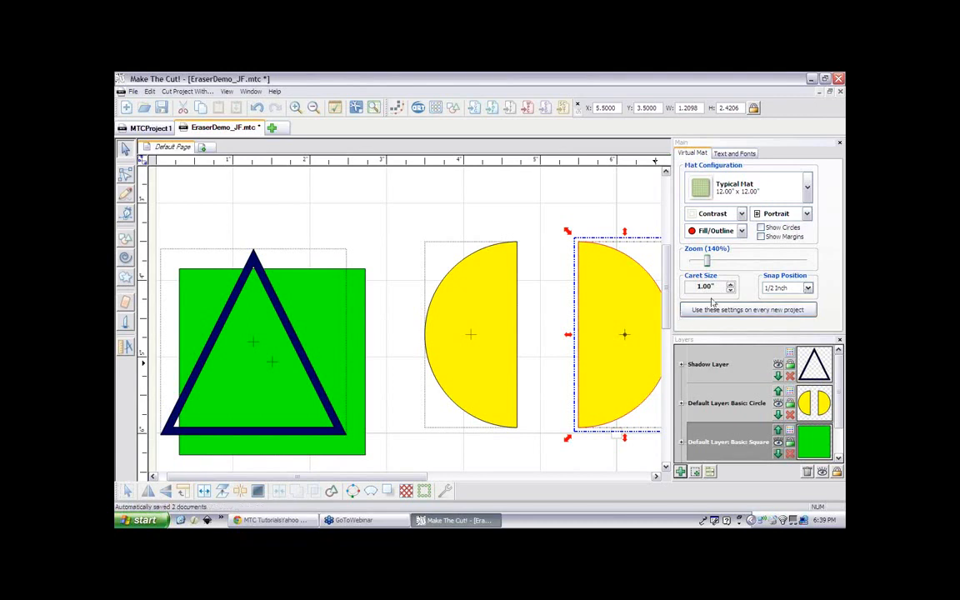
- Turn position snapping off and move the second half circle back against the first, at about X 4.72, Y 3.50
left_click(808, 288)
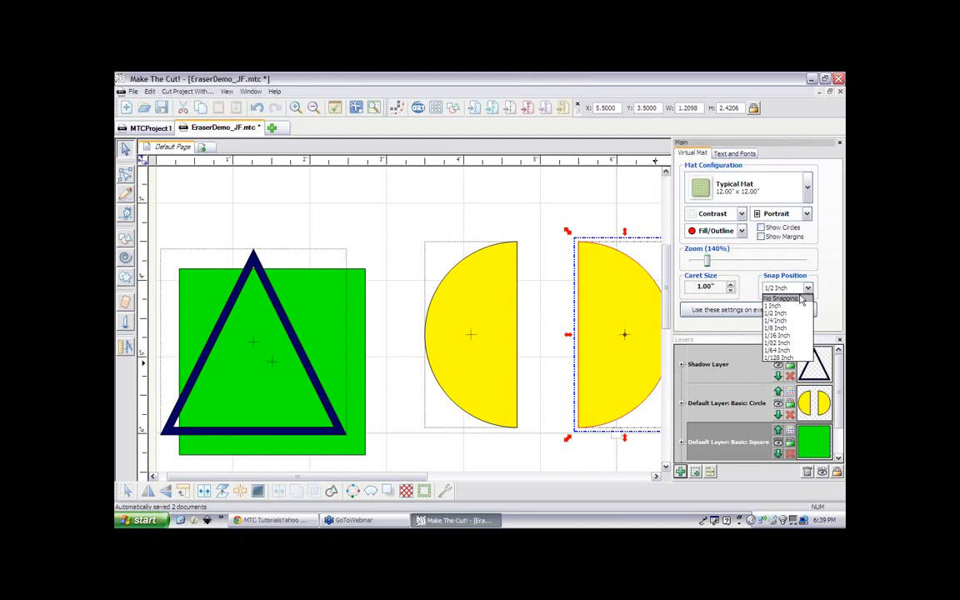
left_click(783, 298)
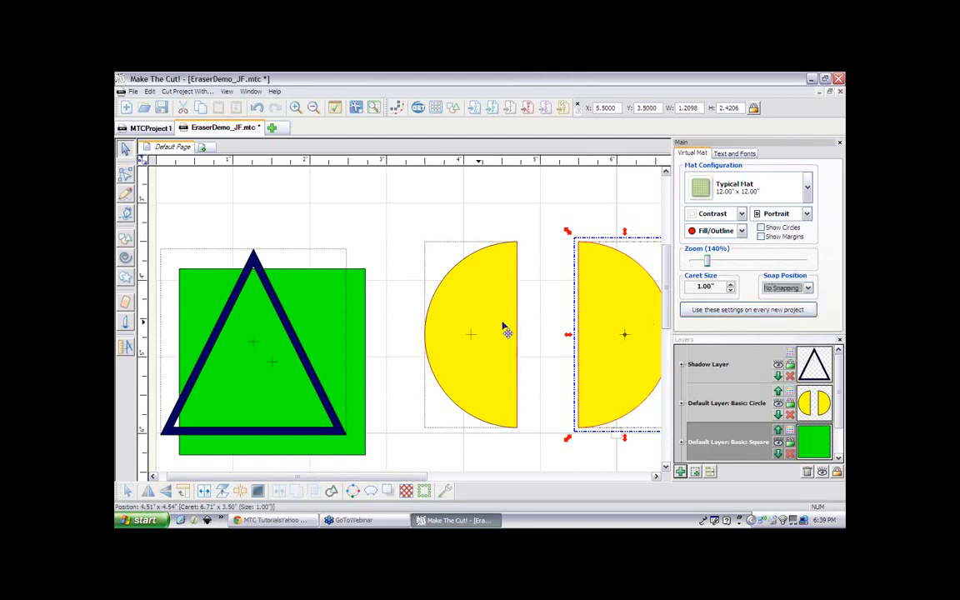
left_click_drag(637, 335, 575, 334)
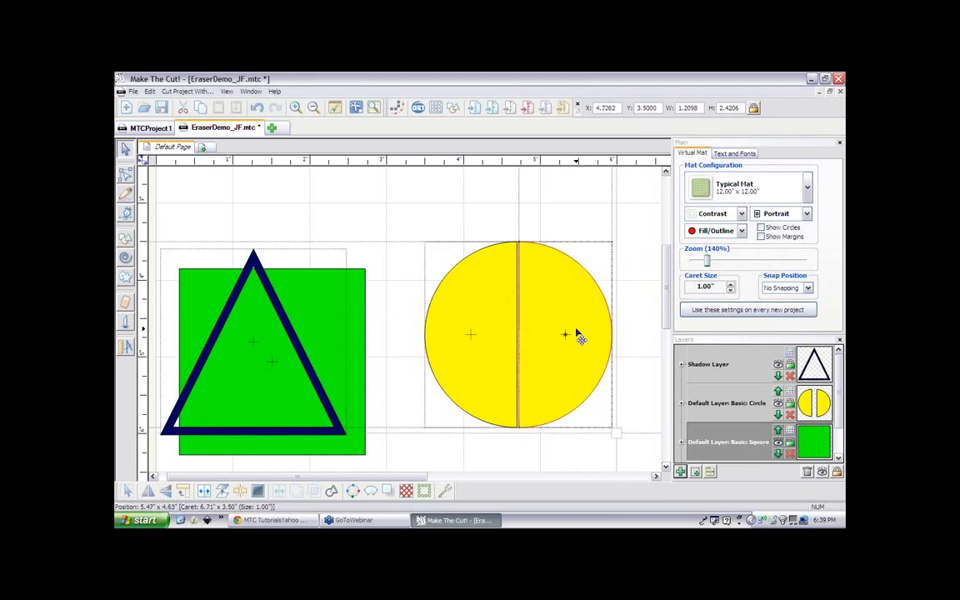
left_click_drag(578, 338, 576, 338)
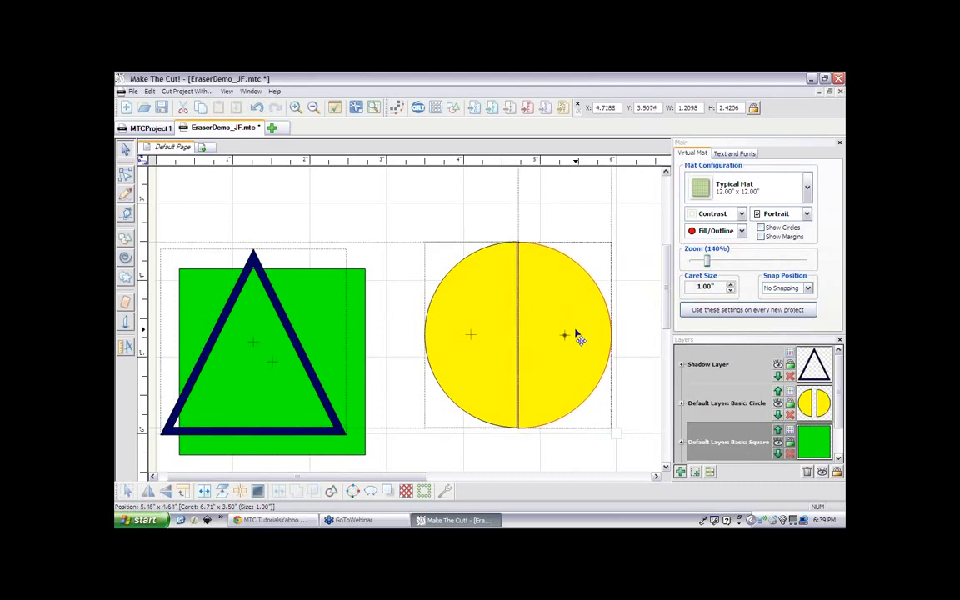
left_click(576, 335)
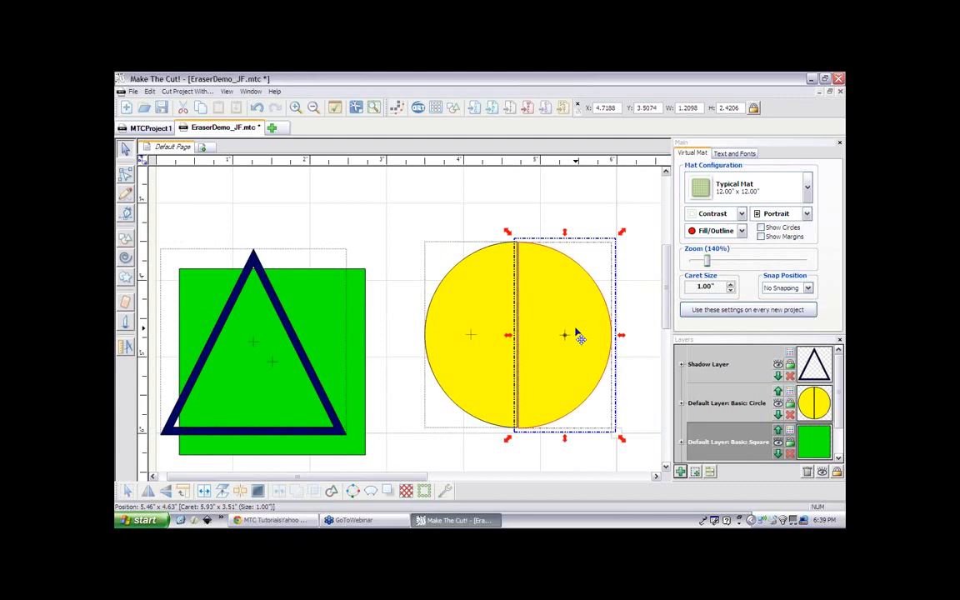
left_click_drag(576, 329, 576, 331)
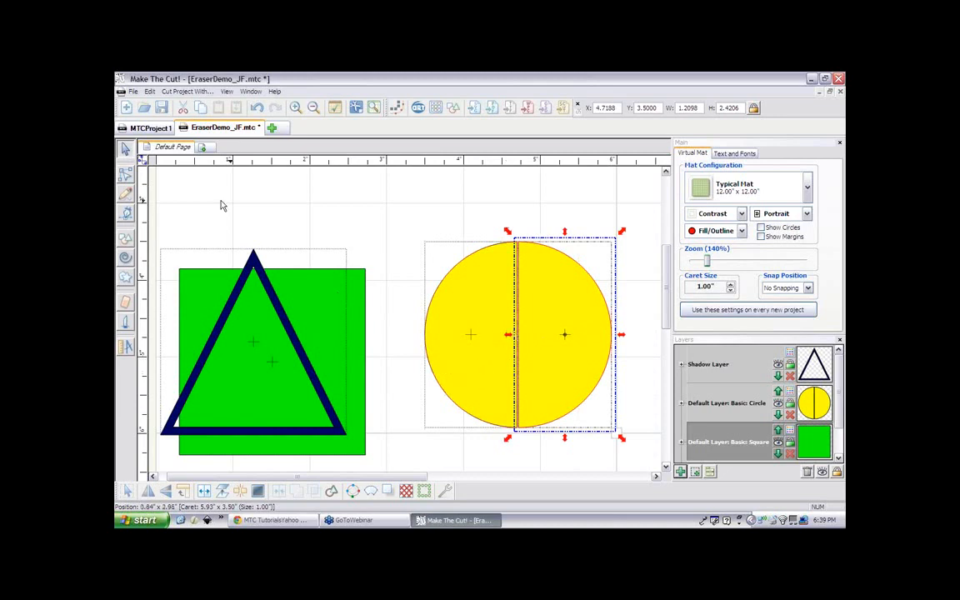
- Erase a .25 mm horizontal line below the triangle's tip along the square's upper edge and break the triangle into separate pieces
left_click(125, 306)
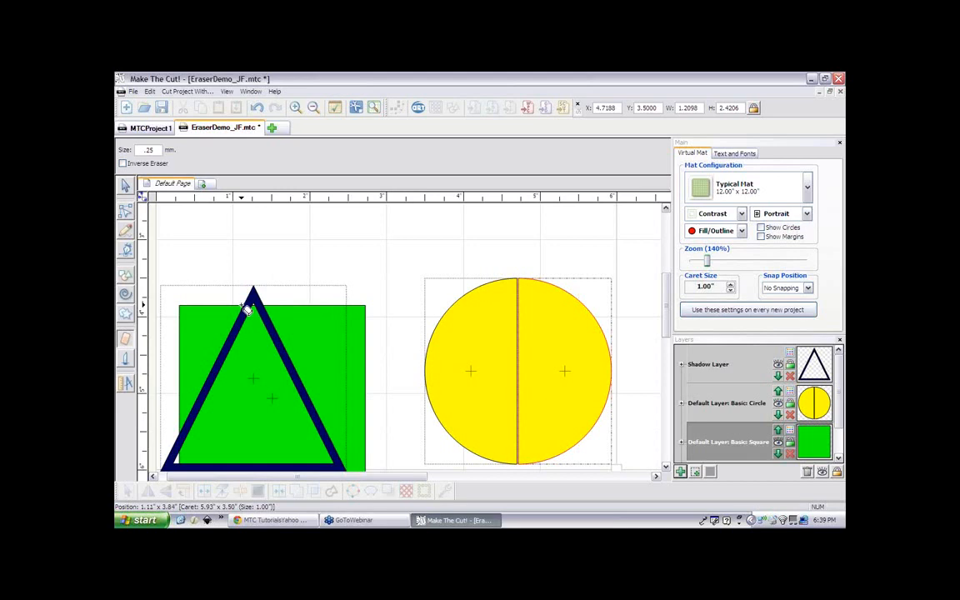
left_click_drag(246, 310, 288, 311)
left_click(127, 187)
left_click(253, 266)
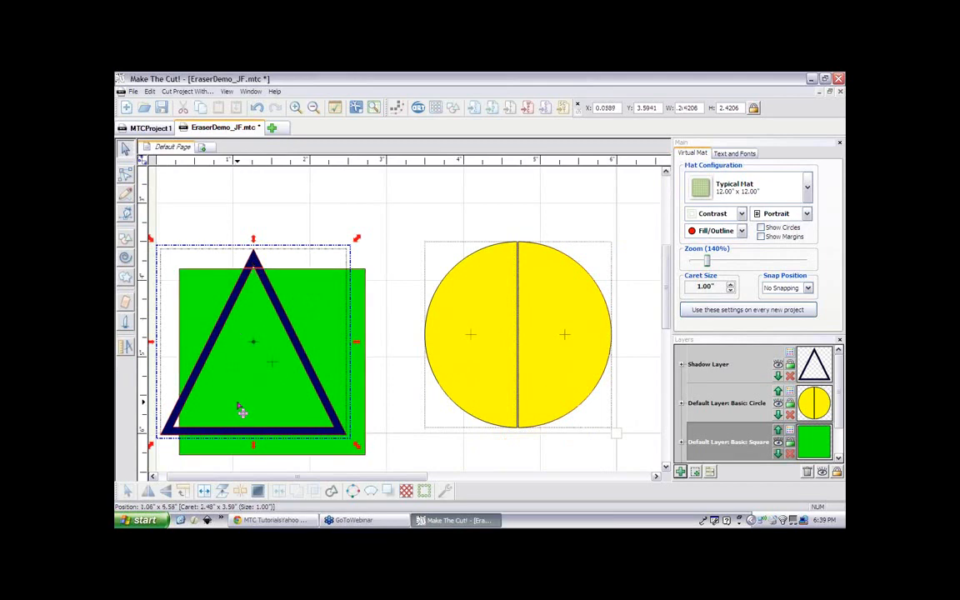
left_click(202, 493)
left_click(304, 215)
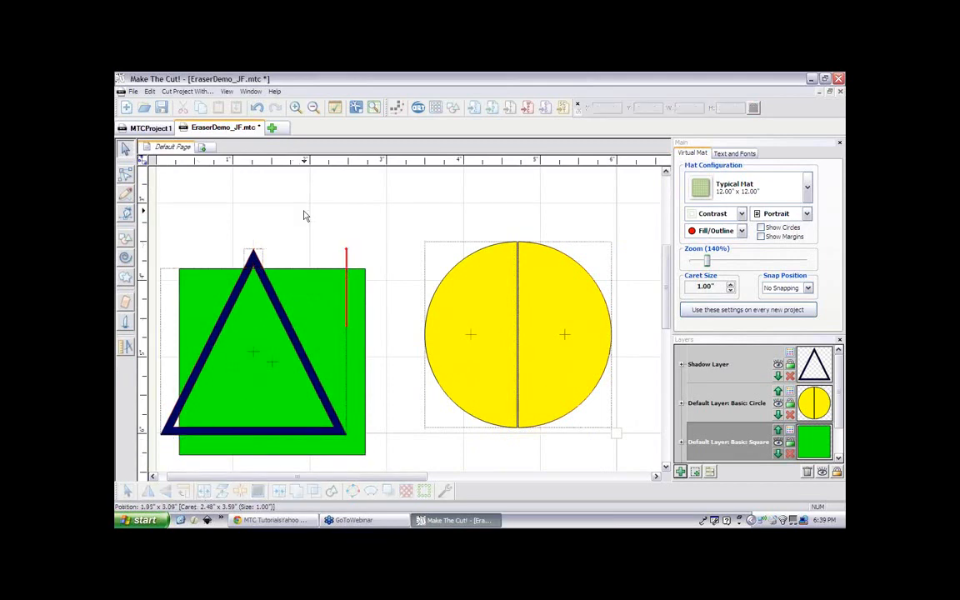
- Move the cut-off tip above the square to about X 1.62, Y 2.84 and the remaining triangle body to about X 0.30, Y 4.02
left_click_drag(255, 260, 297, 210)
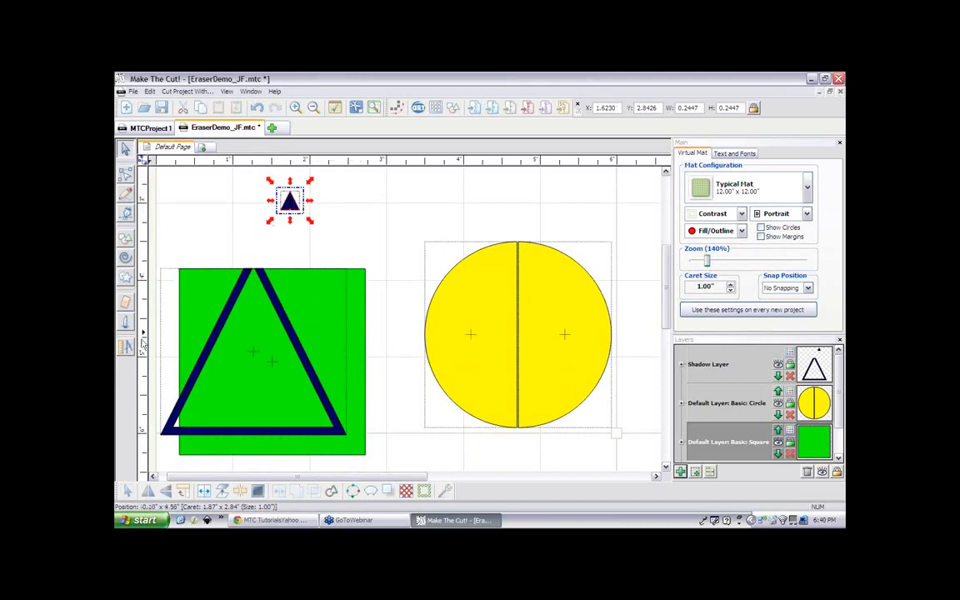
left_click(124, 305)
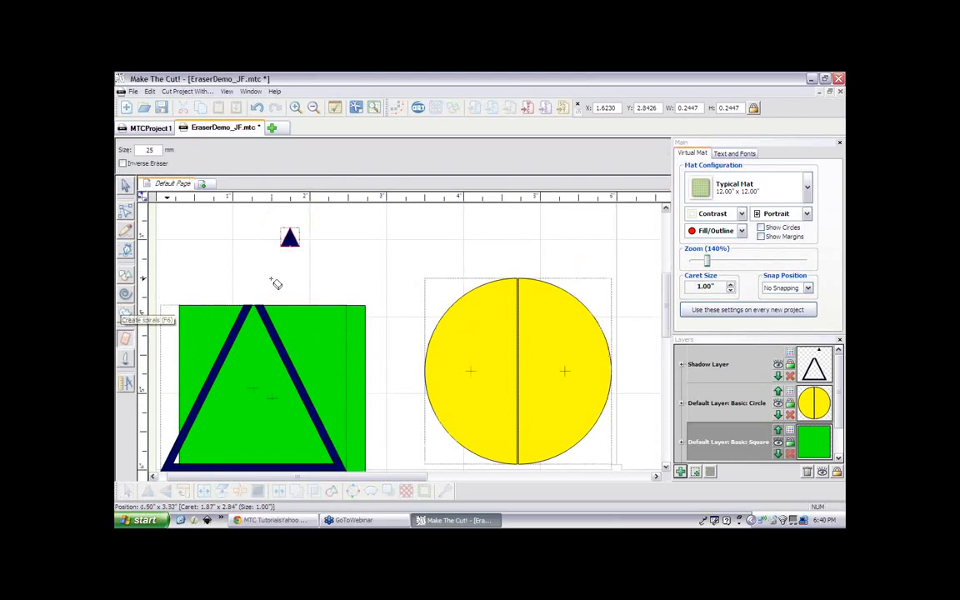
left_click(125, 187)
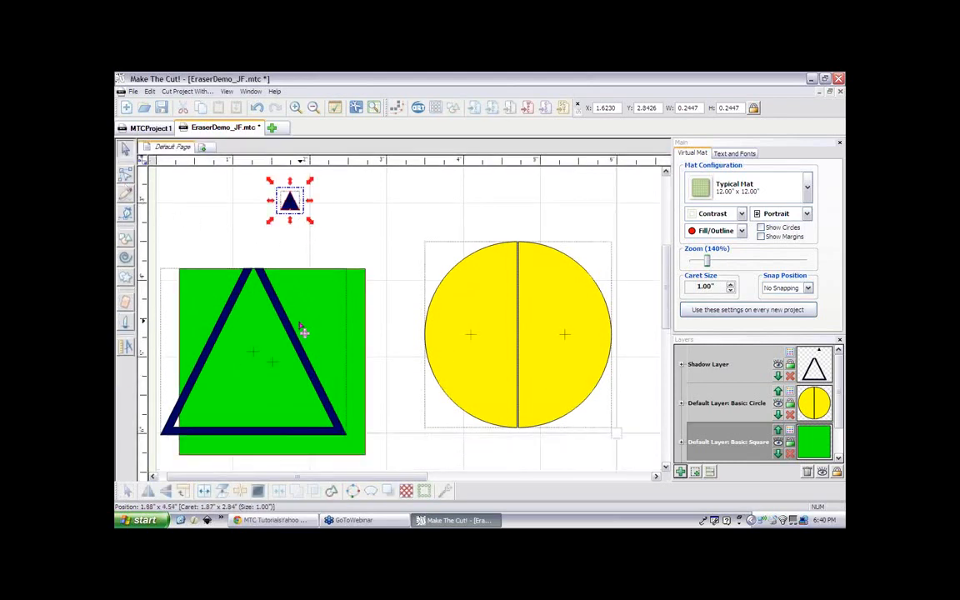
left_click_drag(296, 343, 315, 360)
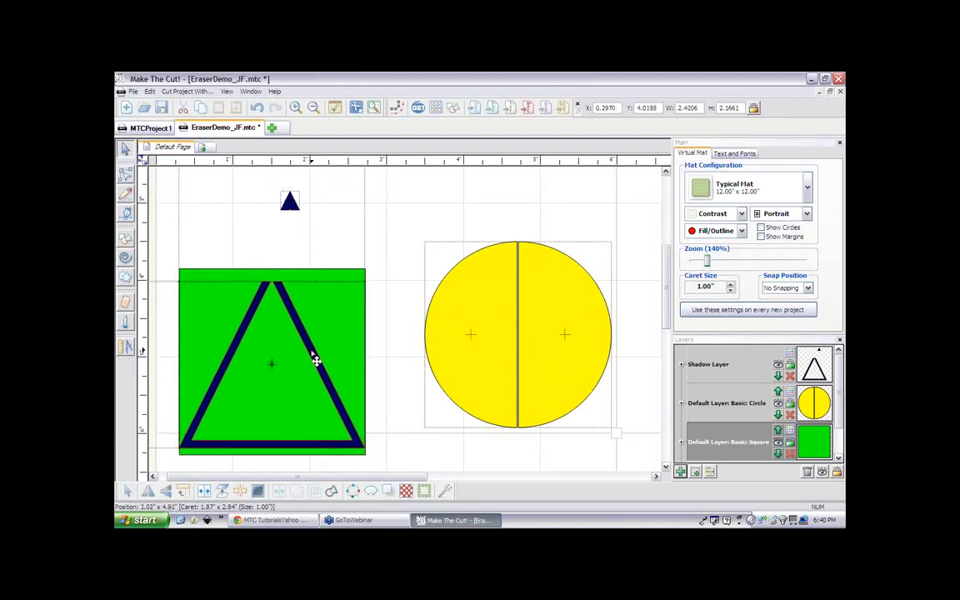
- Move the cut triangle body up along the square and across towards the circle to about X 1.64, Y 3.66
left_click_drag(315, 360, 316, 347)
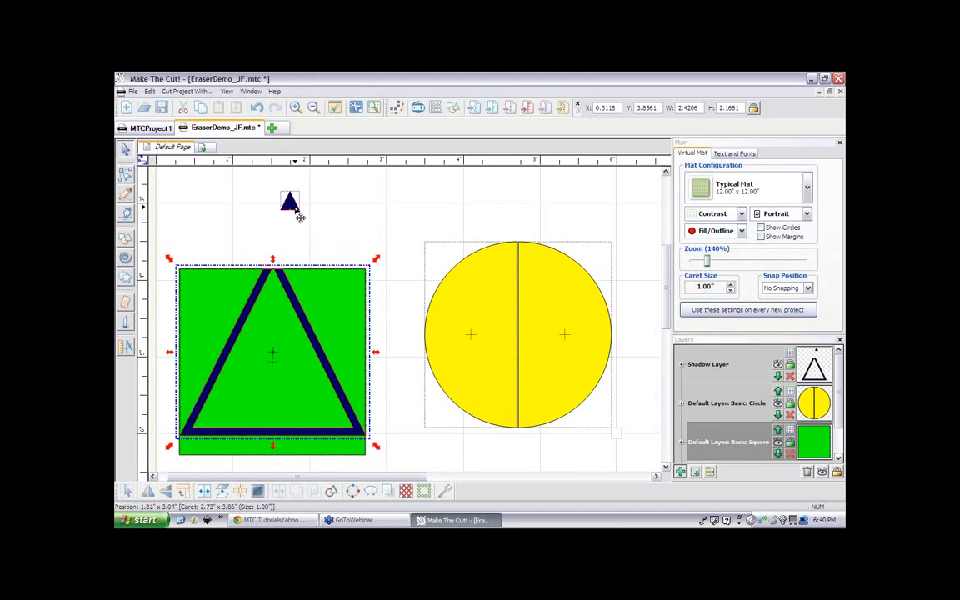
left_click(347, 236)
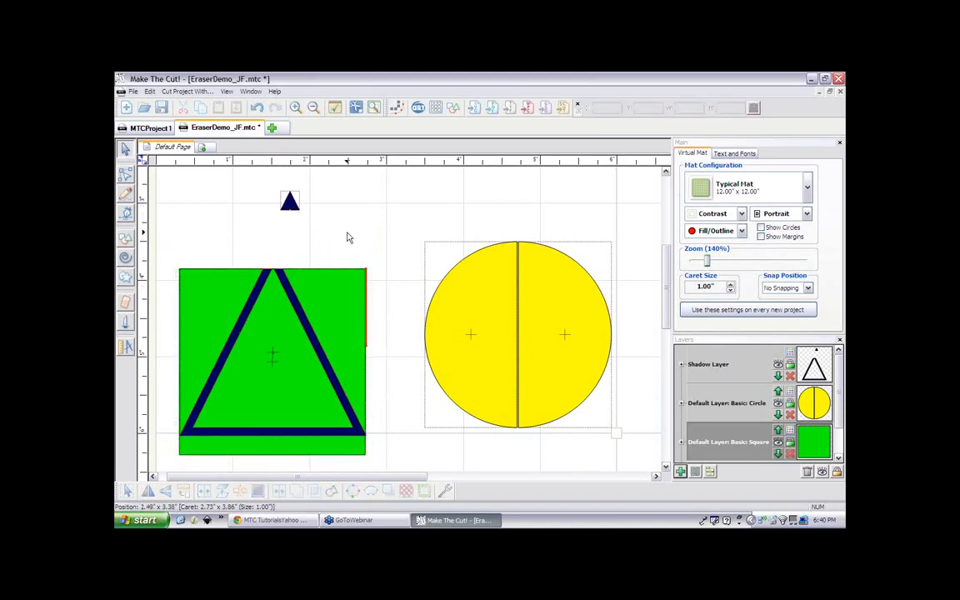
left_click(296, 212)
left_click_drag(307, 327, 409, 313)
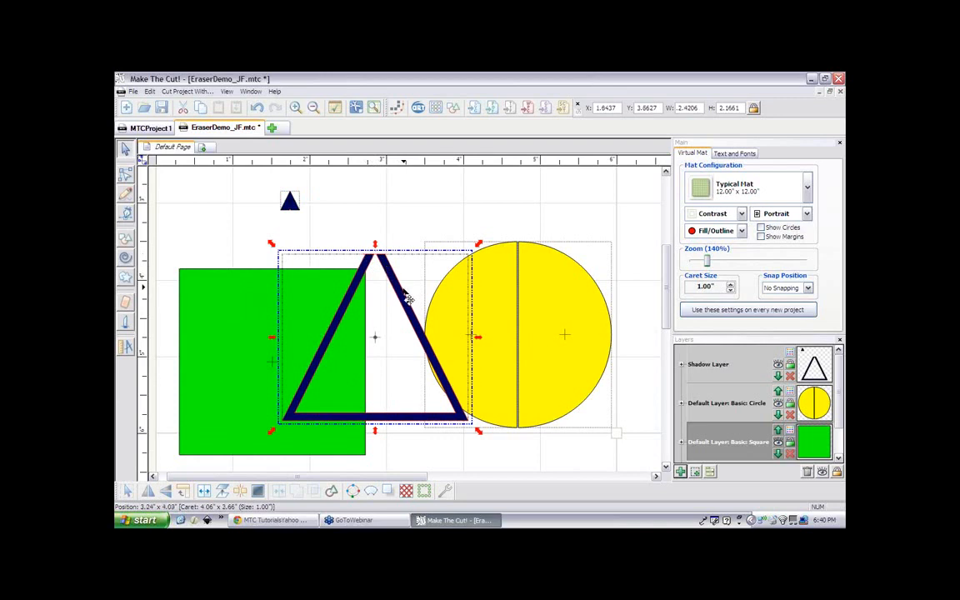
left_click_drag(400, 283, 390, 265)
- Undo the piece moves and thin cuts back to the uncut triangle and the whole circle
key("ctrl+z")
key("ctrl+z")
key("ctrl+z")
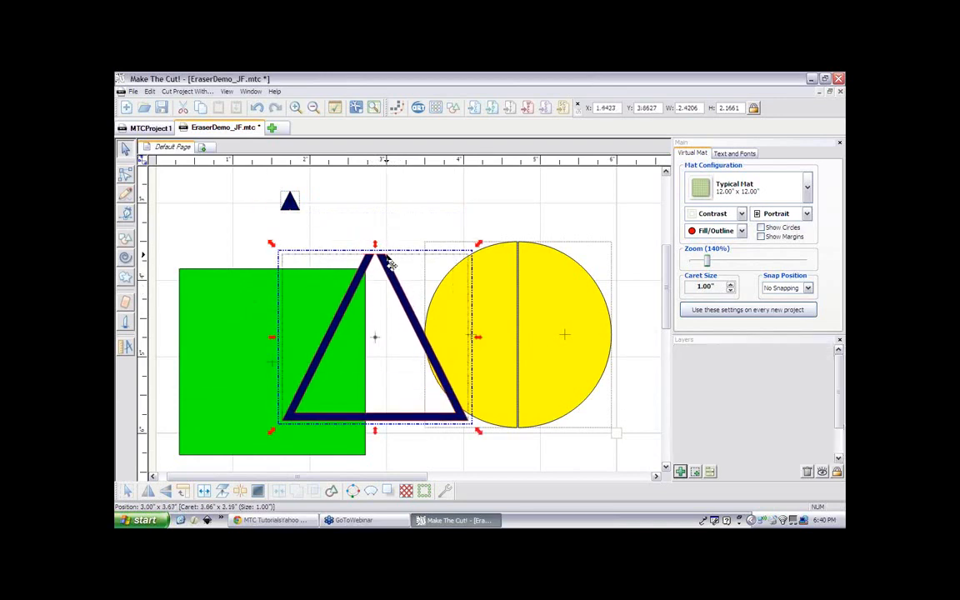
key("ctrl+z")
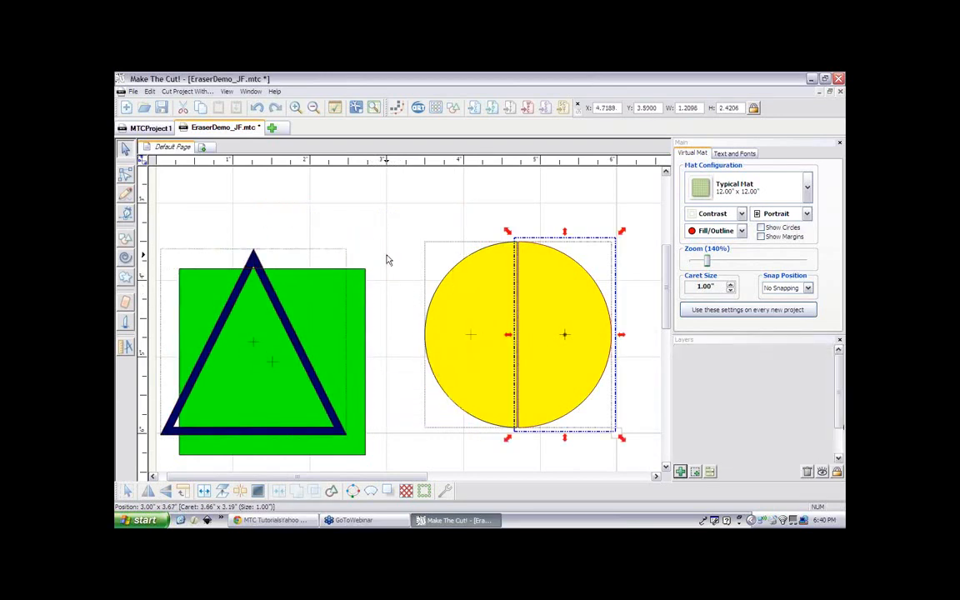
key("ctrl+z")
key("ctrl+z")
key("ctrl+z")
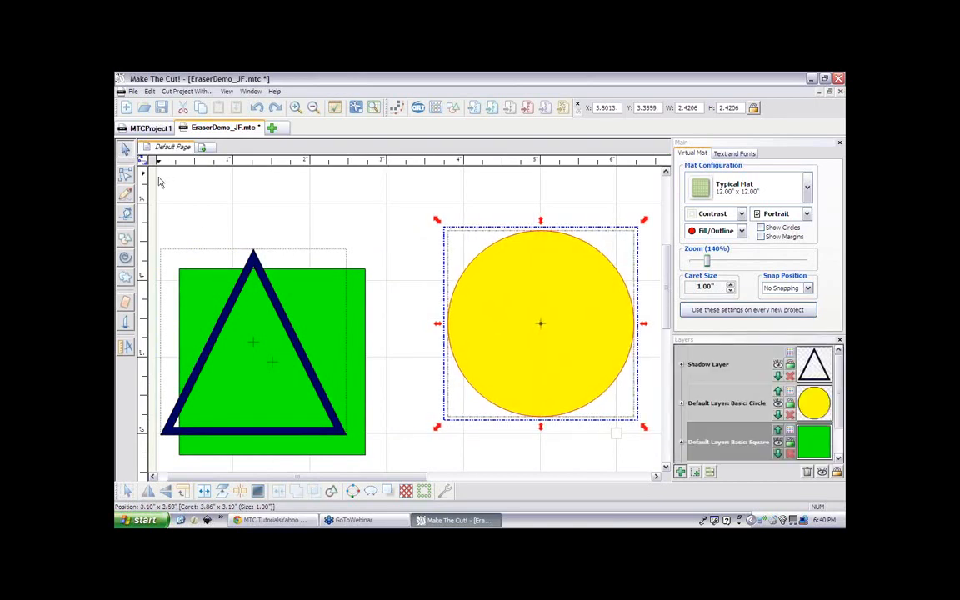
- Enable the Inverse Eraser option and set the eraser size to 1 mm
left_click(126, 303)
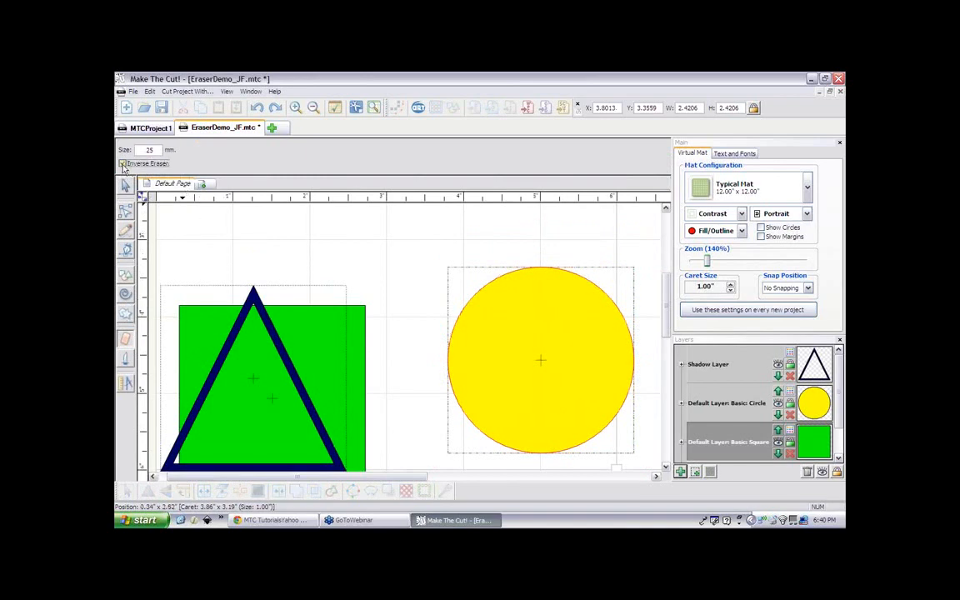
left_click_drag(158, 150, 139, 150)
left_click(125, 185)
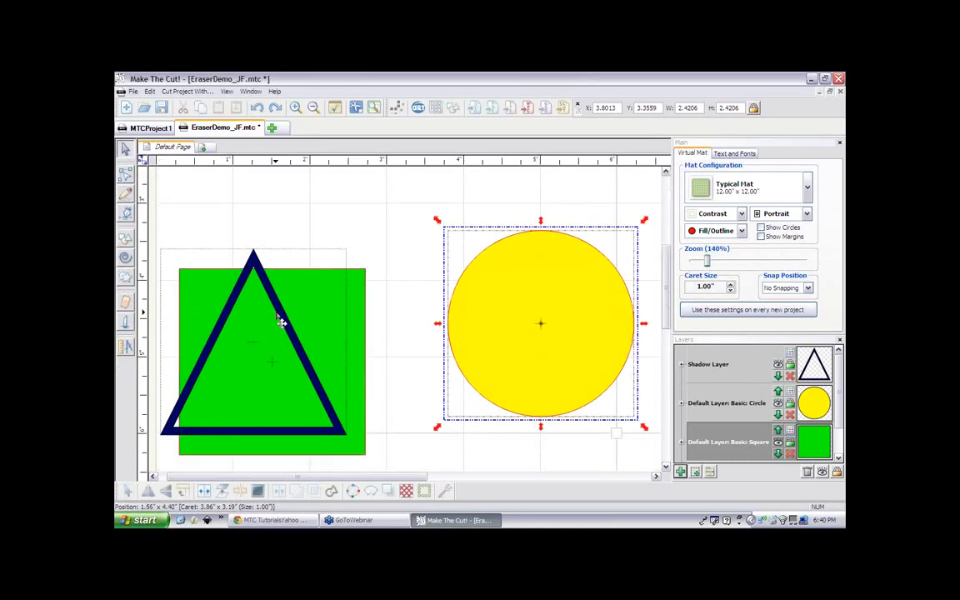
- Move the triangle between the other shapes, the circle to about X 3.85, Y 3.81 and the square to about X -0.06, Y 2.86
left_click_drag(284, 325, 431, 377)
left_click_drag(544, 315, 546, 339)
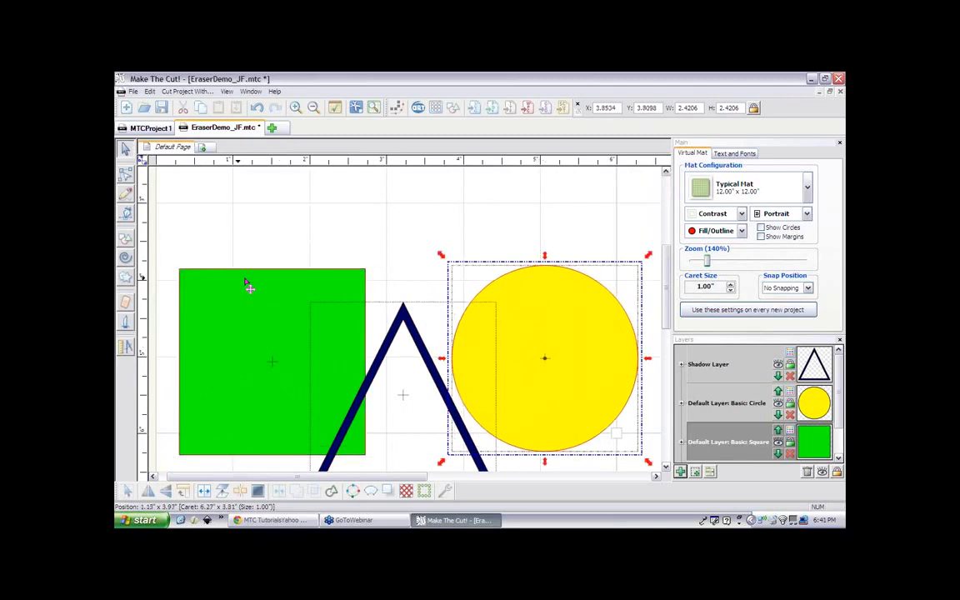
left_click_drag(247, 288, 220, 212)
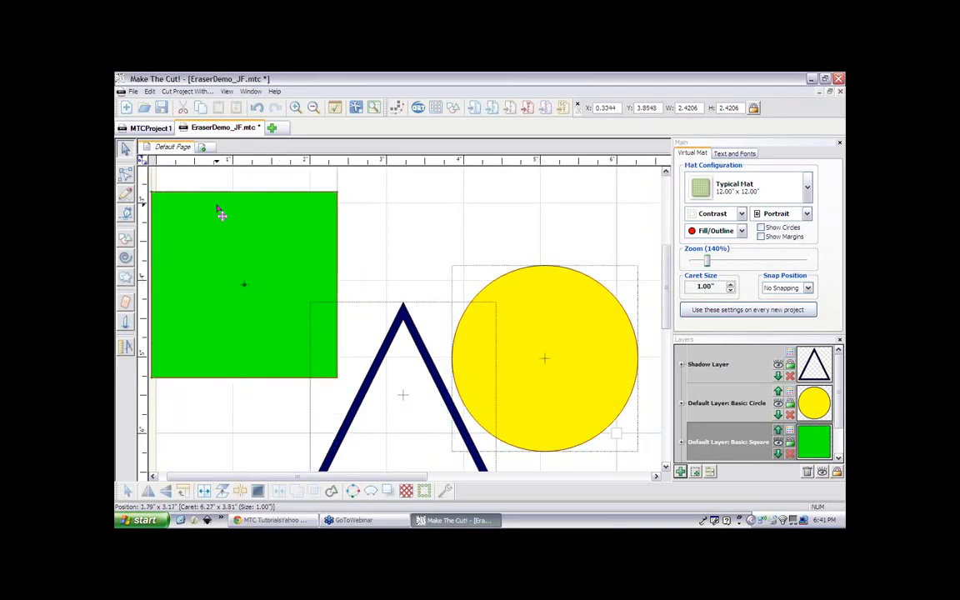
- Draw a 1 mm Inverse Eraser line from just below the triangle's tip into the circle
left_click(126, 305)
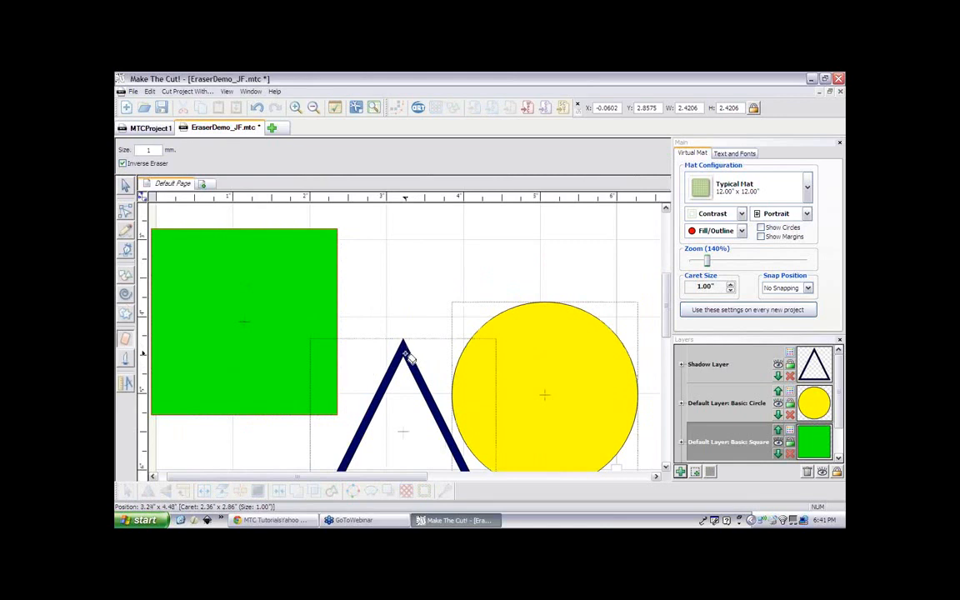
left_click_drag(408, 356, 505, 352)
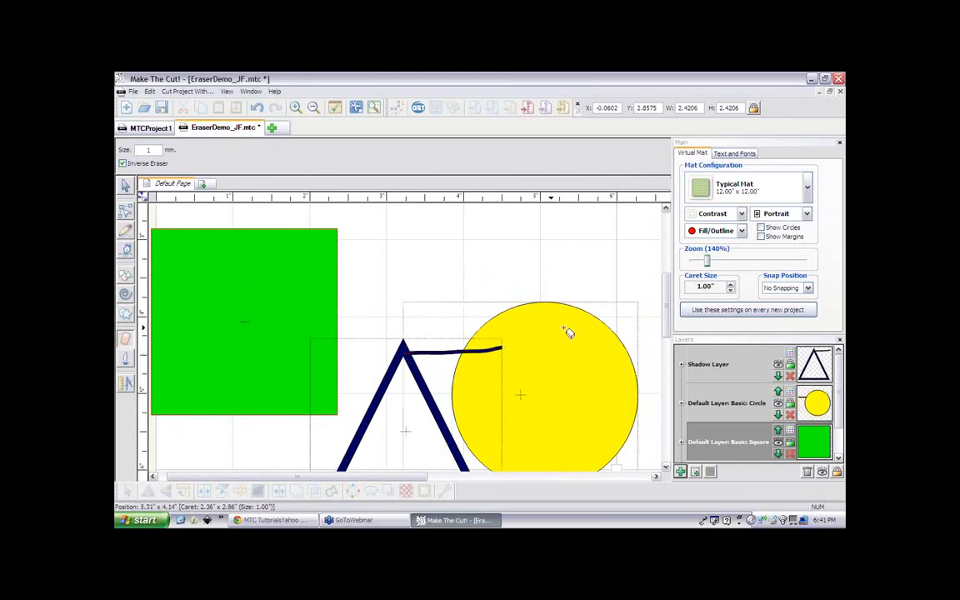
scroll(404, 310, "down", 3)
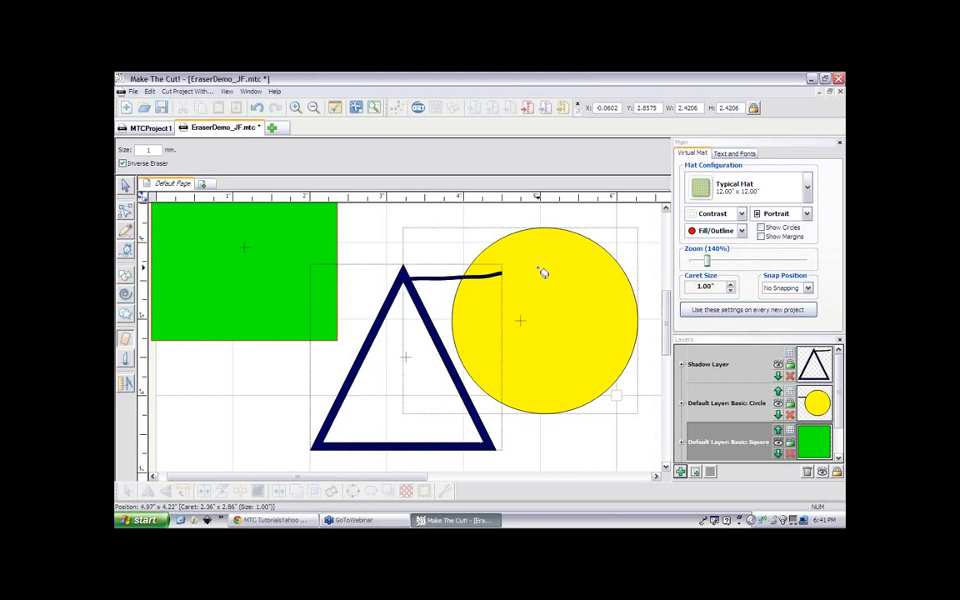
- Weld the triangle and the circle into a single shape on the Shadow Layer
left_click(125, 187)
left_click(402, 244)
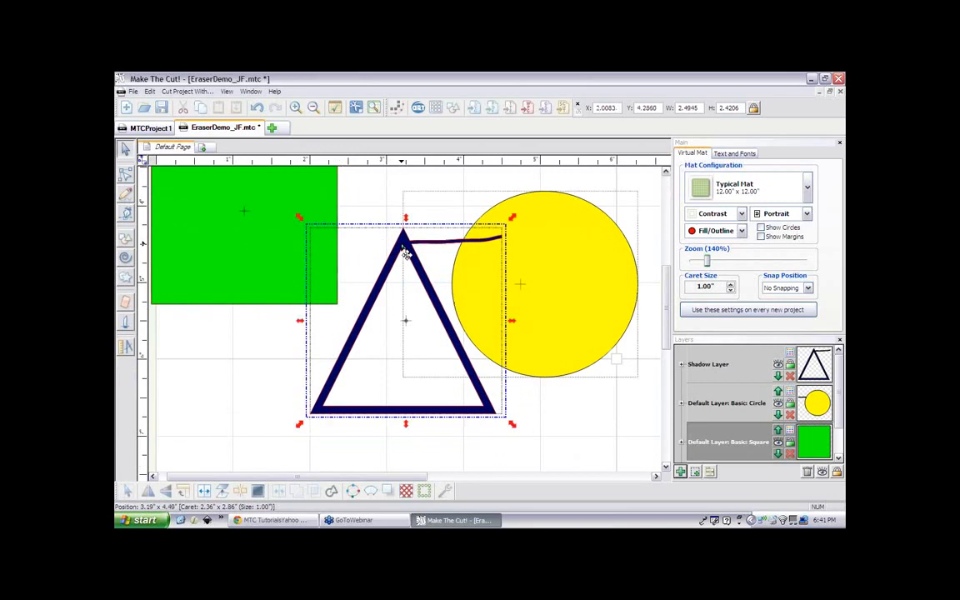
left_click(536, 258, "shift")
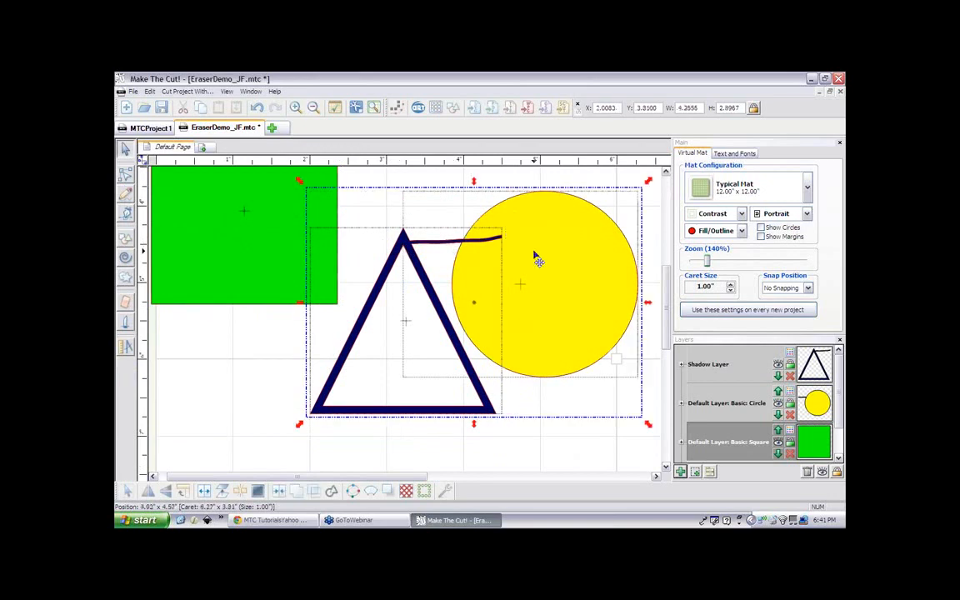
left_click(297, 494)
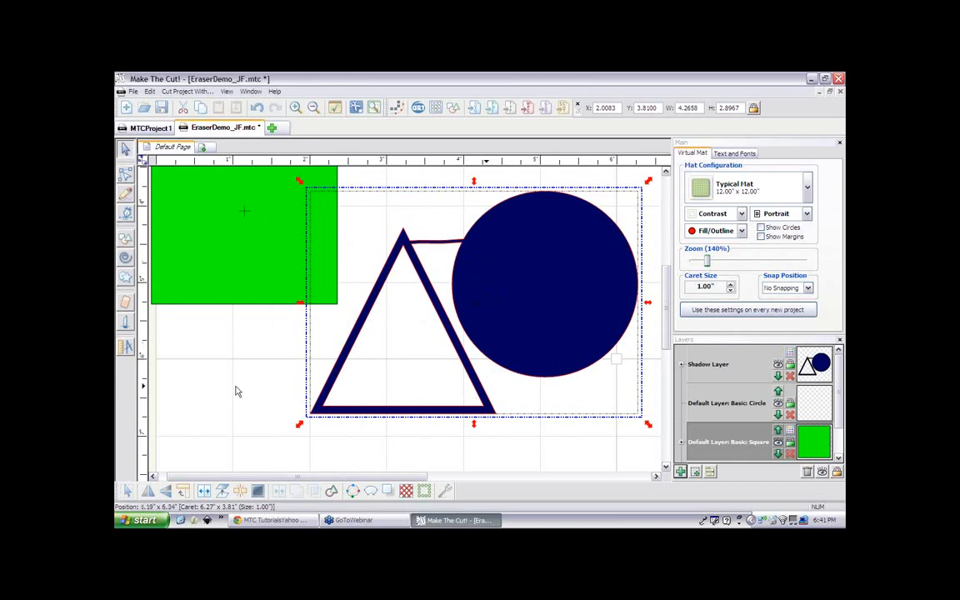
- Set the eraser size to 5 mm and draw three Inverse Eraser bars linking the circle to the triangle's side, lower corner and interior
left_click(125, 303)
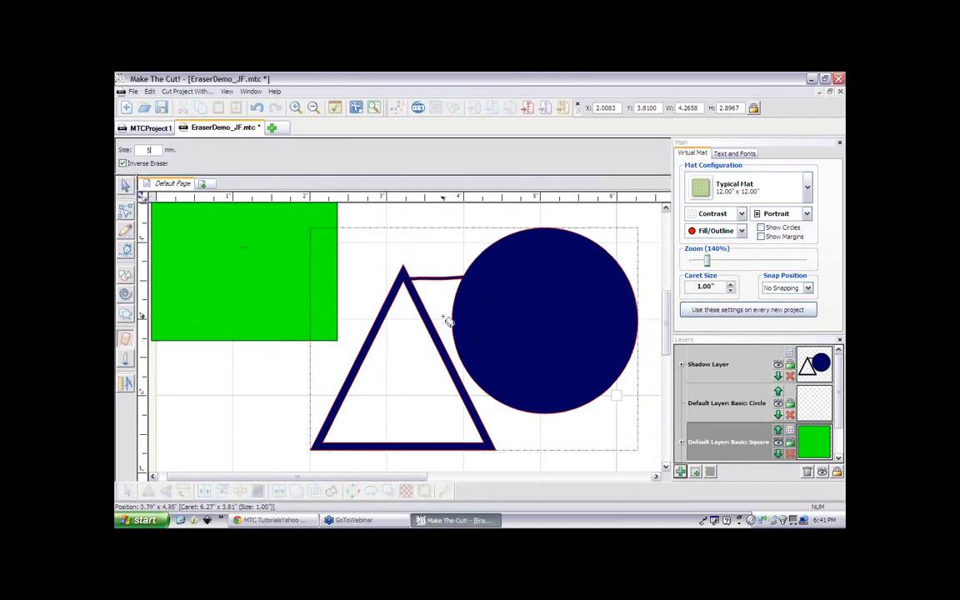
left_click_drag(454, 385, 502, 379)
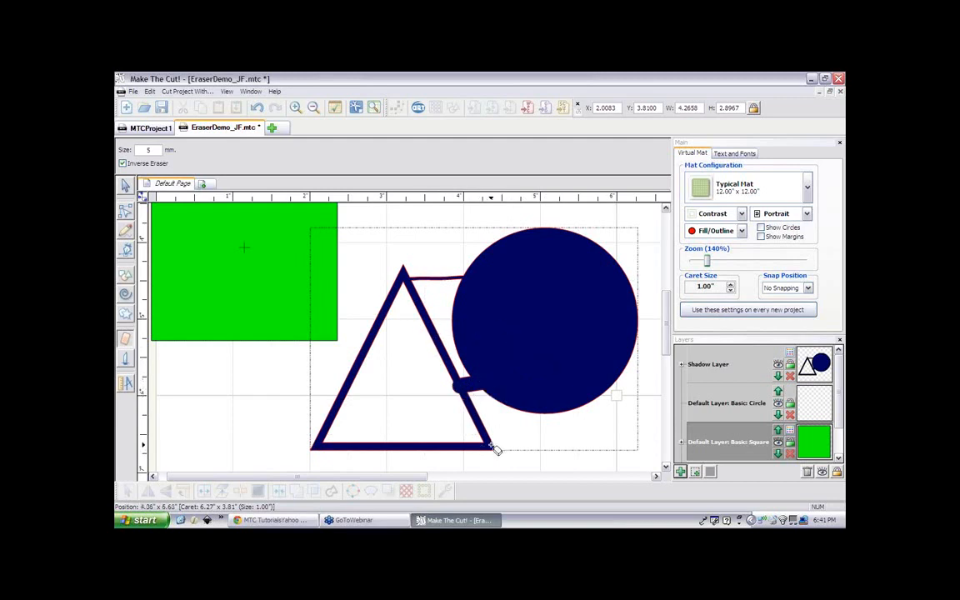
left_click_drag(493, 448, 527, 413)
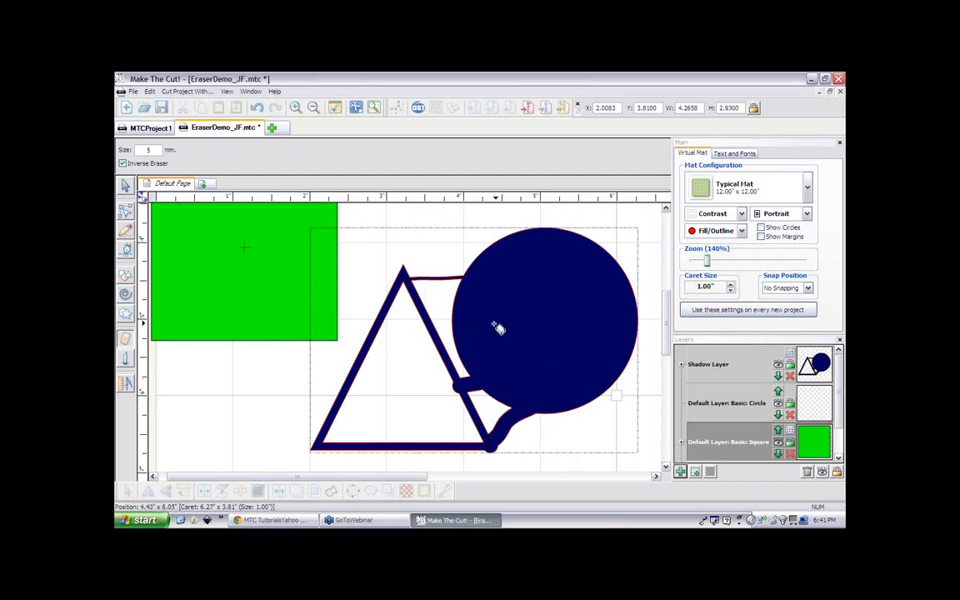
left_click_drag(501, 324, 416, 331)
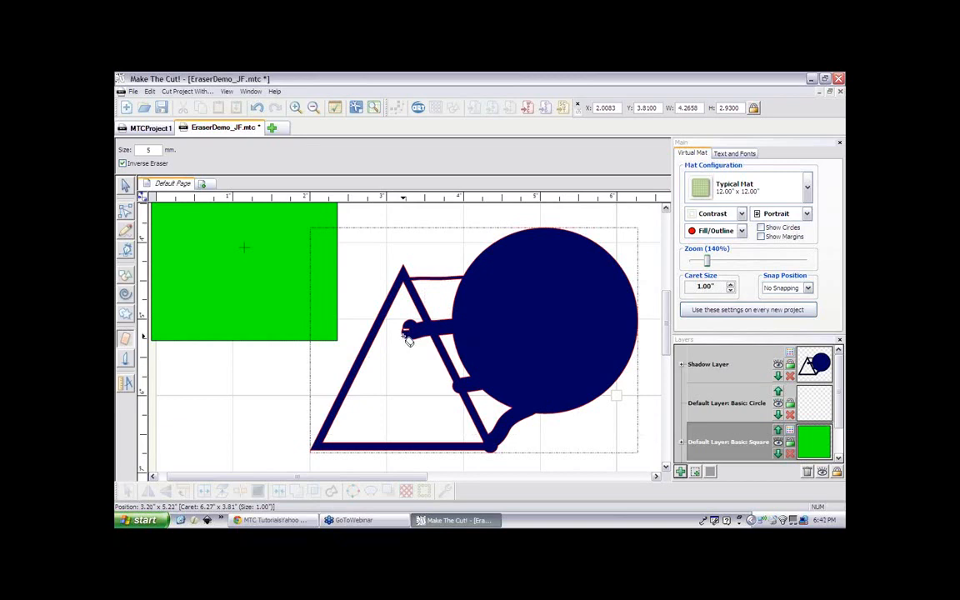
- Examine the small gap at the inner end of the bar inside the triangle at 300% zoom and turn Inverse Eraser off
scroll(404, 336, "up", 4)
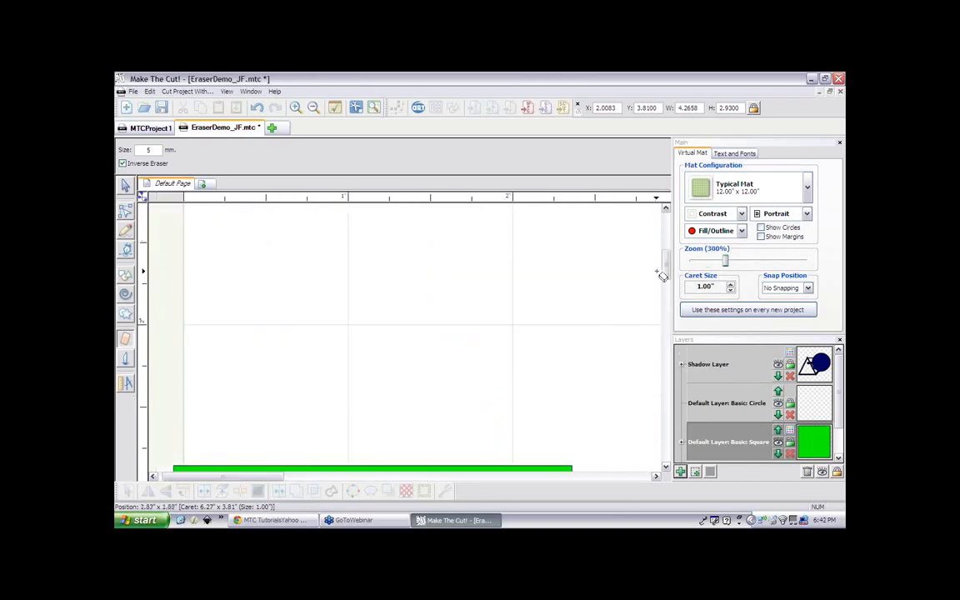
left_click_drag(667, 269, 667, 331)
left_click_drag(271, 484, 330, 482)
scroll(501, 325, "up", 4)
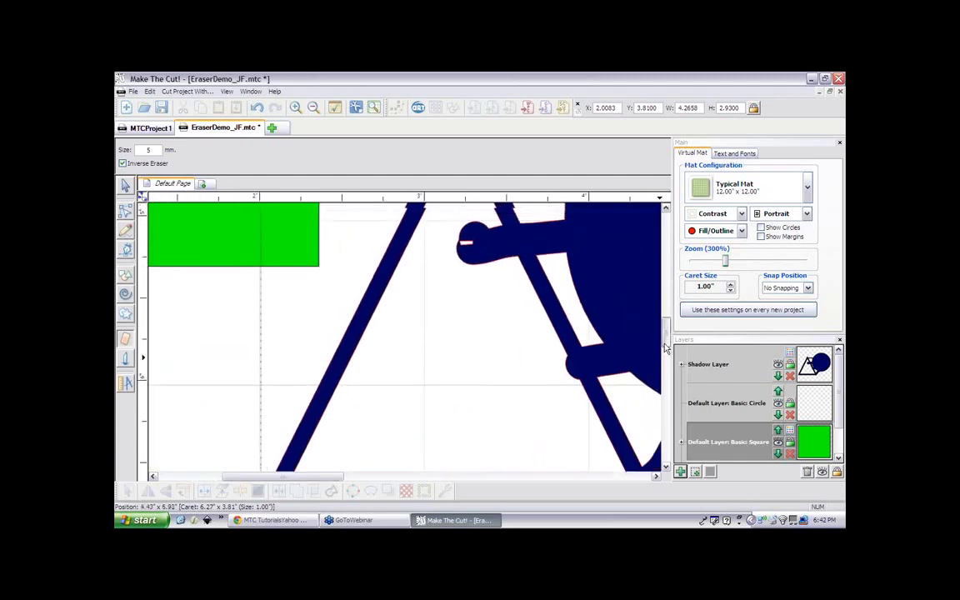
left_click_drag(465, 333, 477, 333)
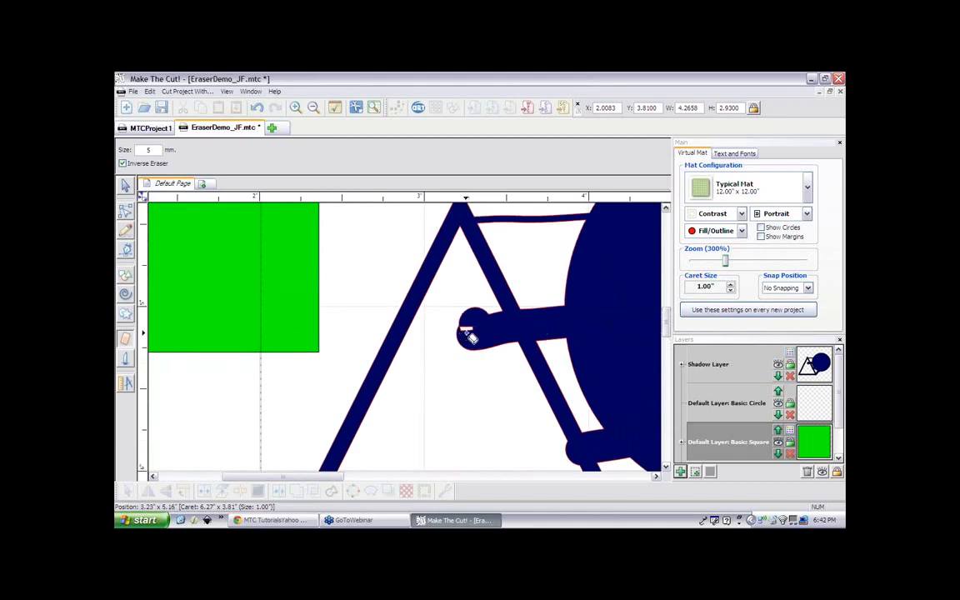
left_click(122, 164)
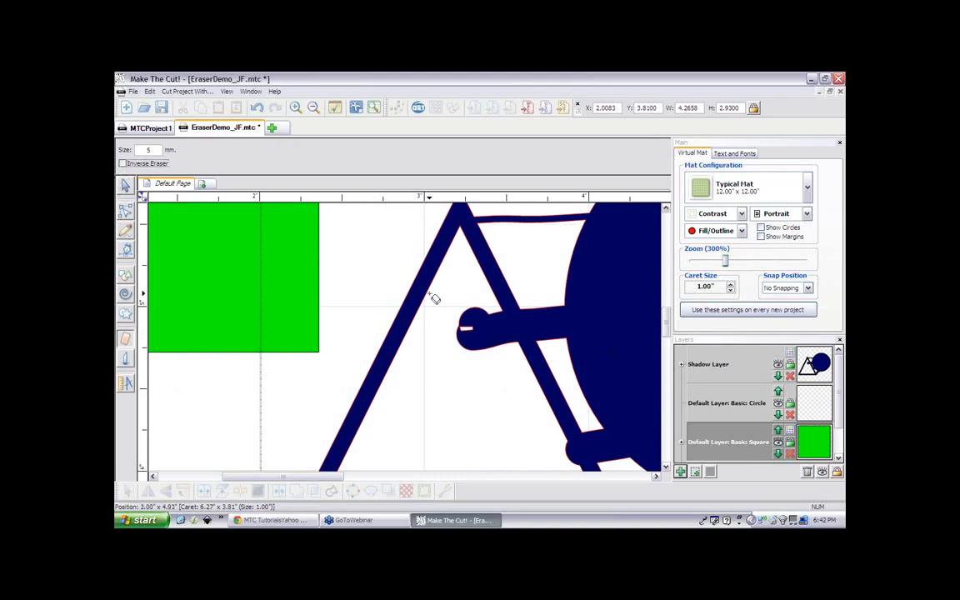
- Break the welded shape apart and delete the small gap outline at the inner end of the bar
left_click(126, 187)
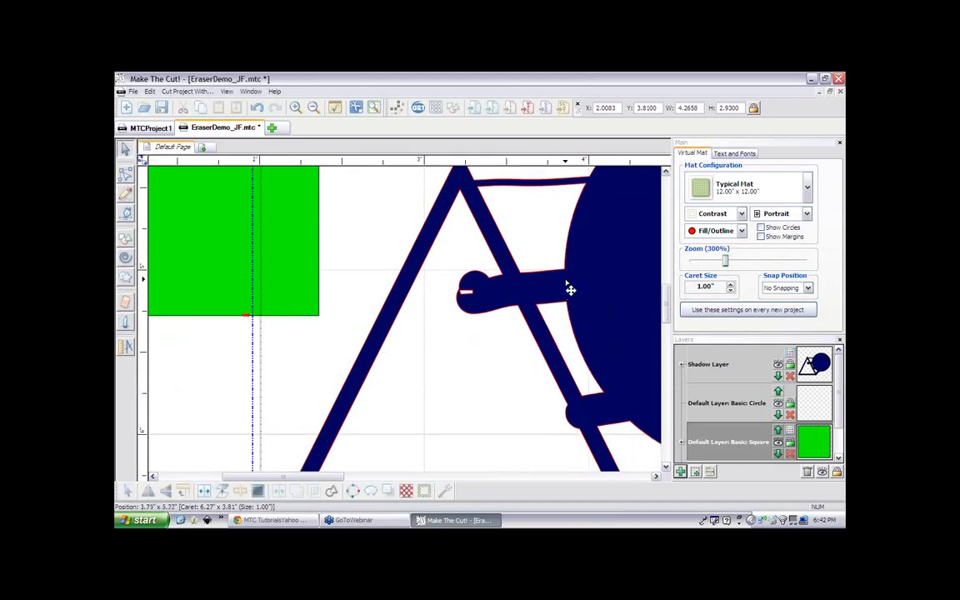
left_click(241, 493)
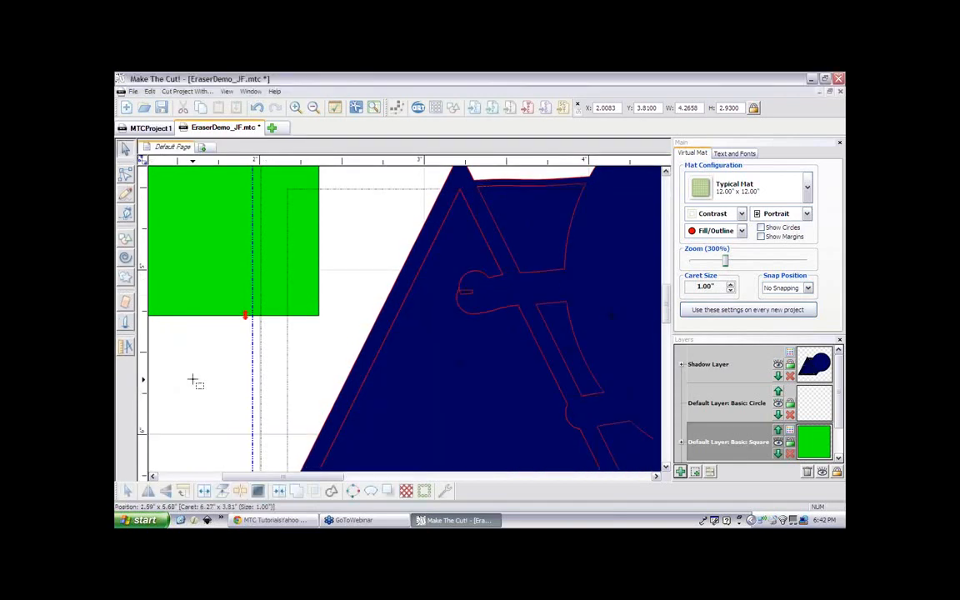
left_click_drag(193, 321, 517, 275)
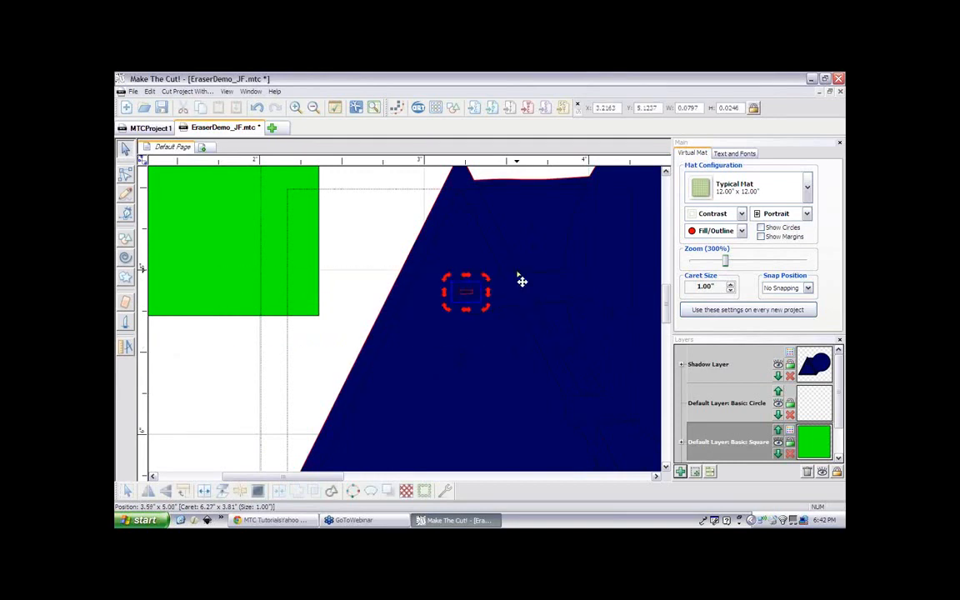
key("Delete")
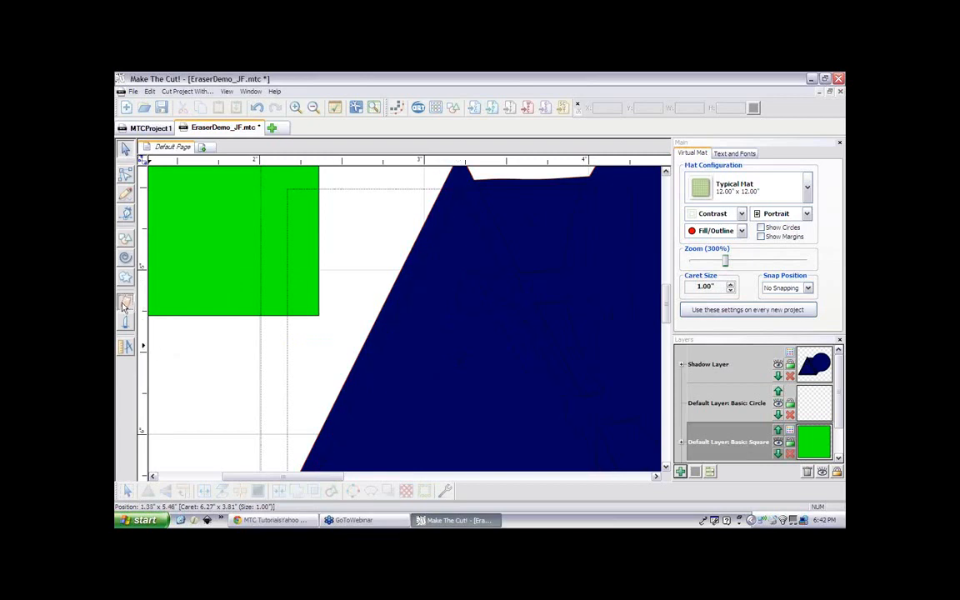
- Erase a 5 mm stroke from the triangle's sloped outer side into the filled shape and undo it
left_click(125, 302)
left_click_drag(333, 392, 560, 379)
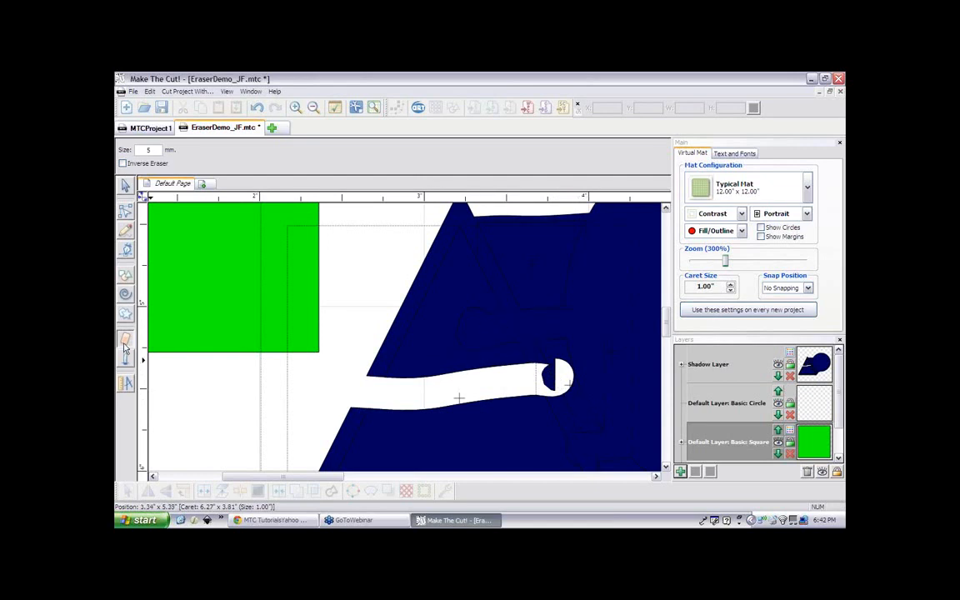
left_click(122, 163)
left_click(124, 187)
key("ctrl+z")
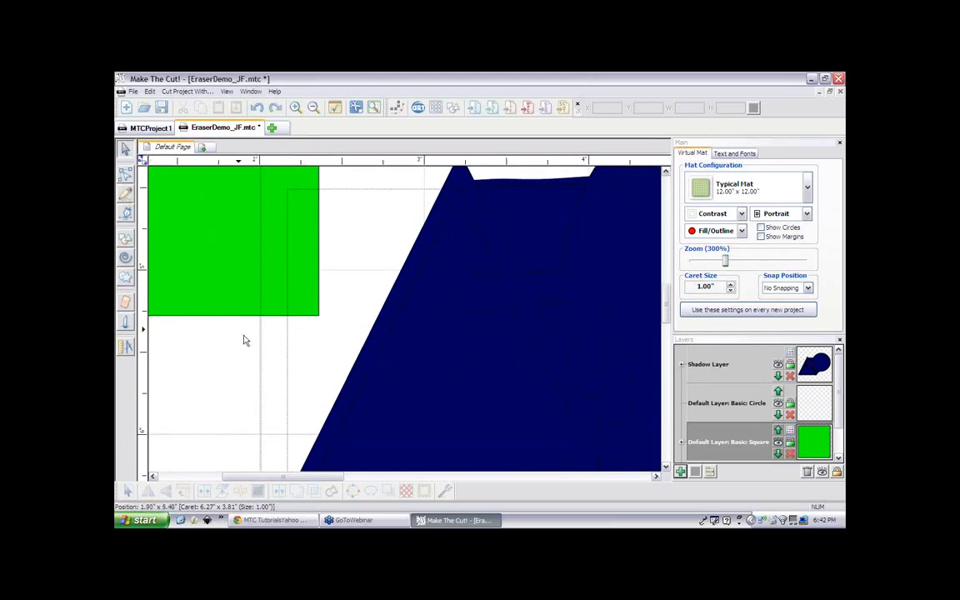
- Enable Inverse Eraser and draw a 5 mm horizontal bar from outside the triangle's sloped side across the dark blue shape
left_click(126, 305)
left_click(123, 162)
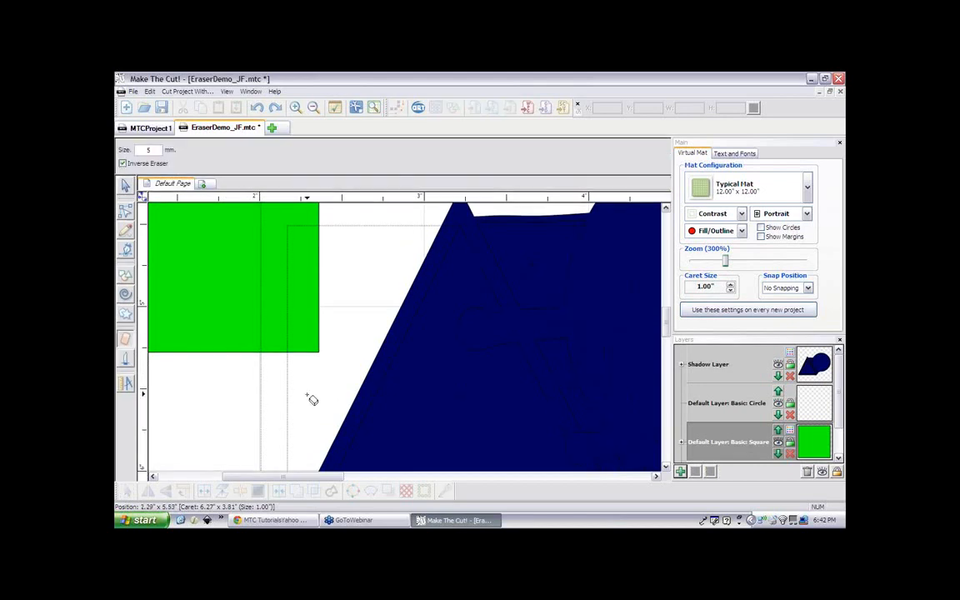
mouse_move(242, 400)
left_mouse_down()
mouse_move(495, 401)
mouse_move(664, 382)
left_mouse_up()
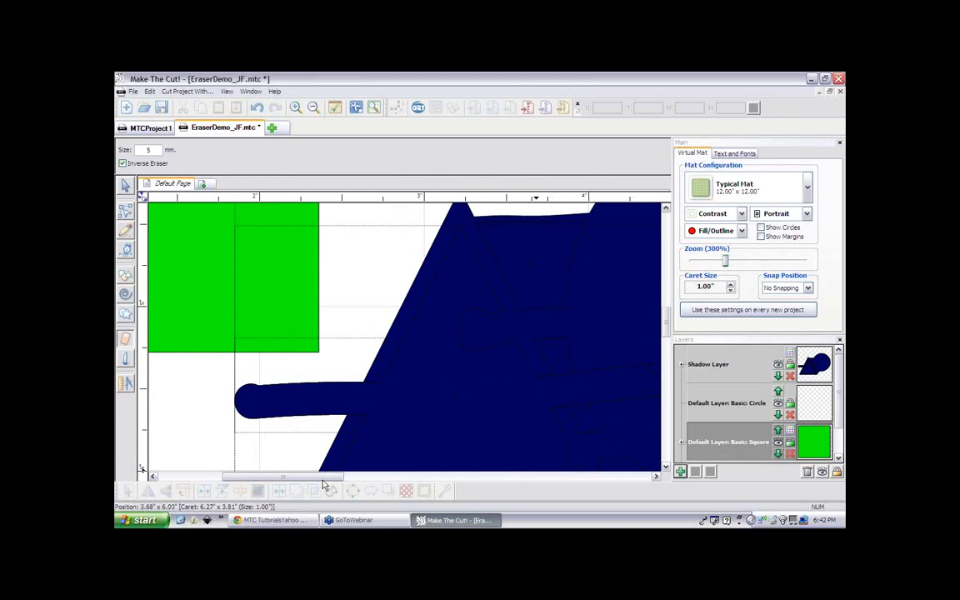
- Weld the dark blue triangle, circle and drawn bars into one shape and move it clear of the green square
left_click_drag(322, 479, 357, 481)
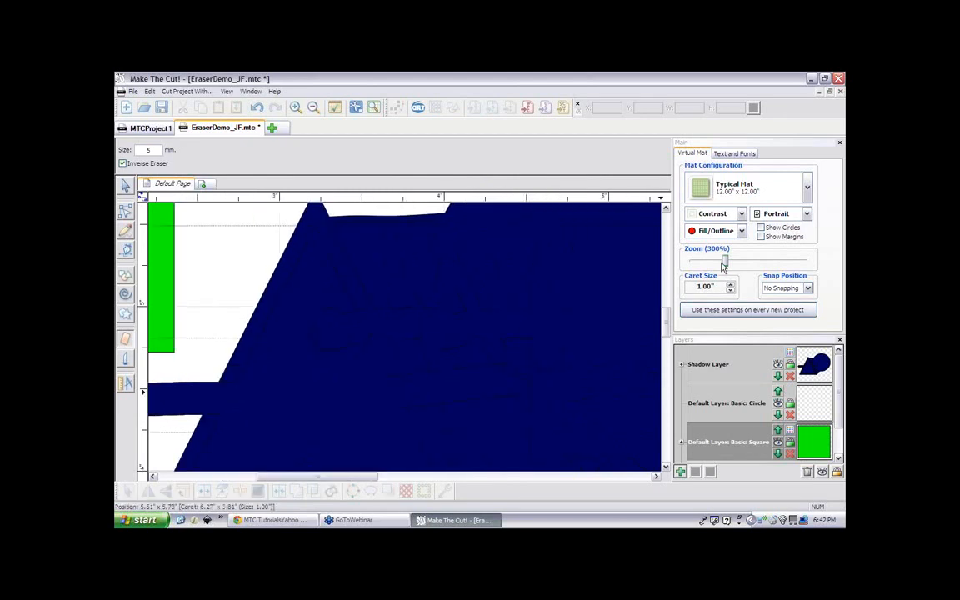
left_click_drag(726, 261, 696, 262)
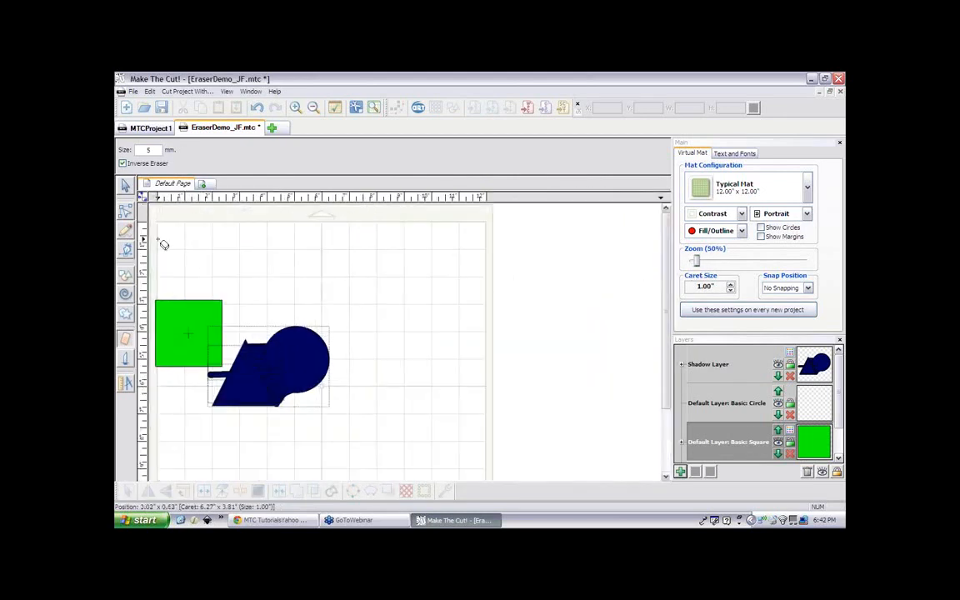
left_click(124, 185)
left_click_drag(399, 243, 167, 414)
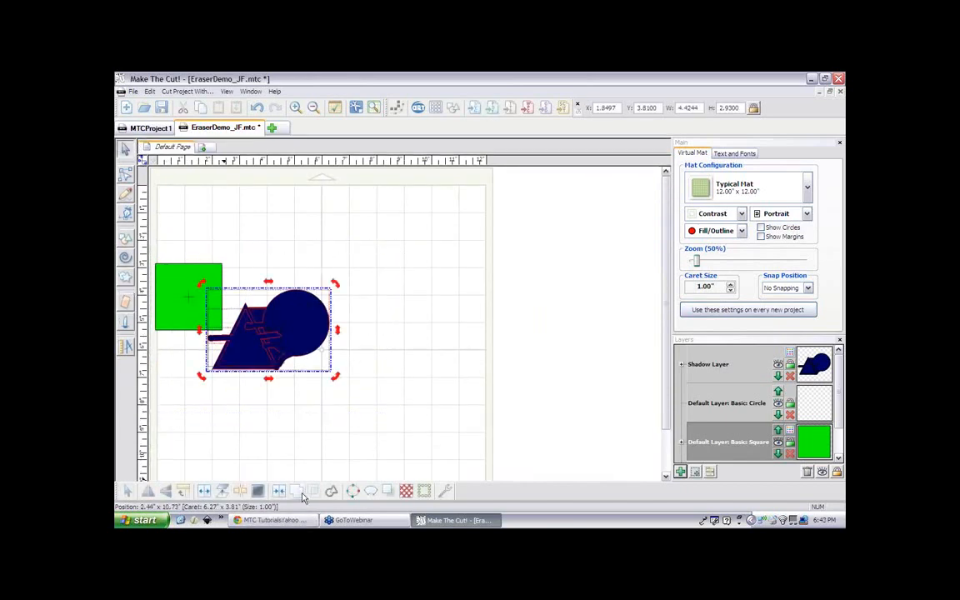
left_click_drag(306, 330, 396, 298)
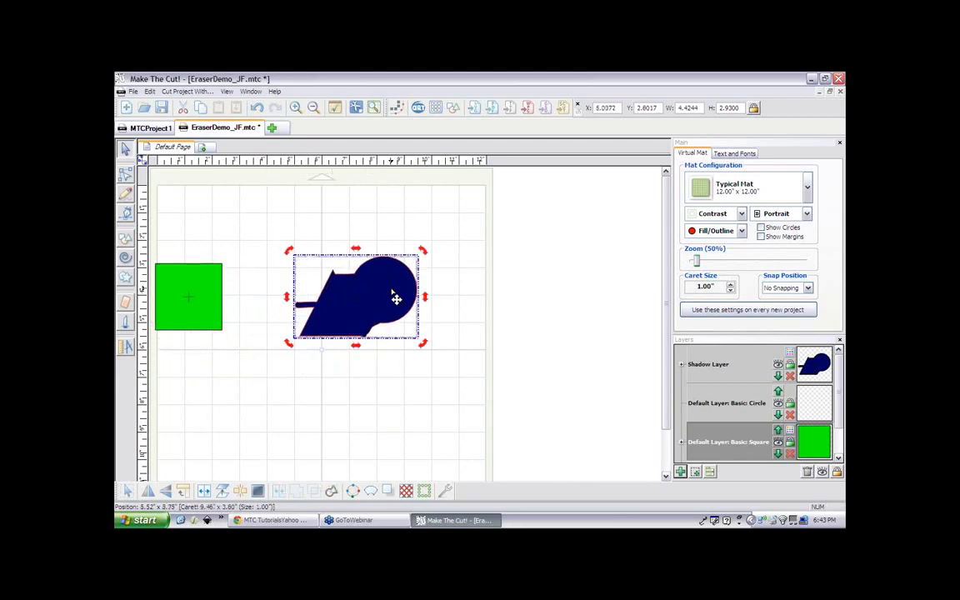
- Undo the edits to the dark blue shape back to the separate triangle outline and yellow circle
key("ctrl+z")
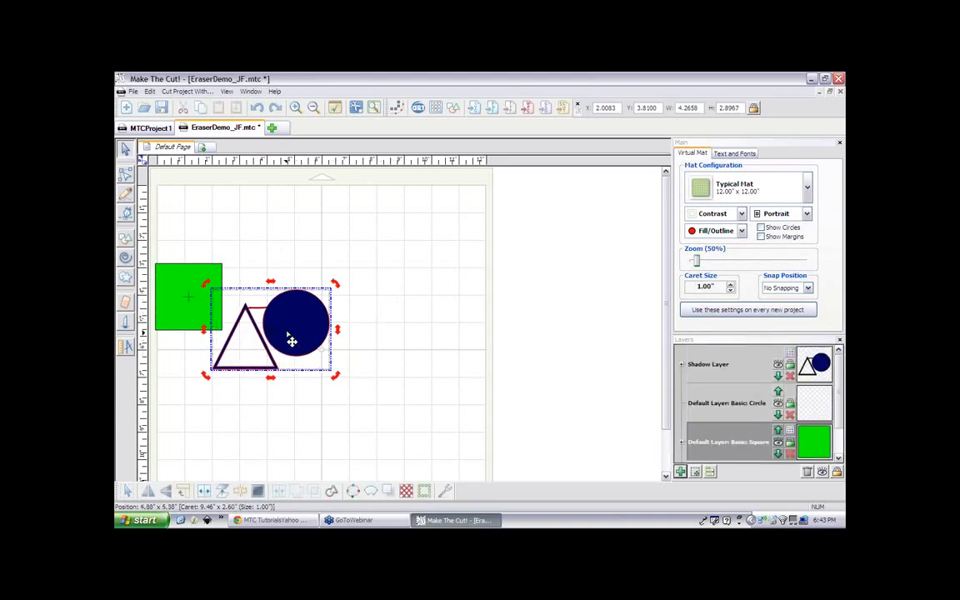
key("ctrl+z")
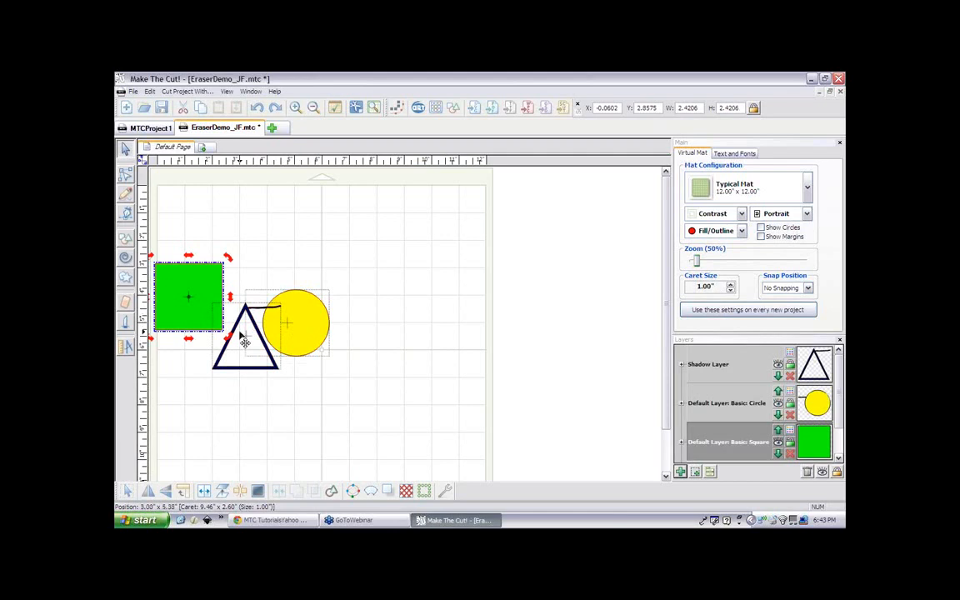
key("ctrl+z")
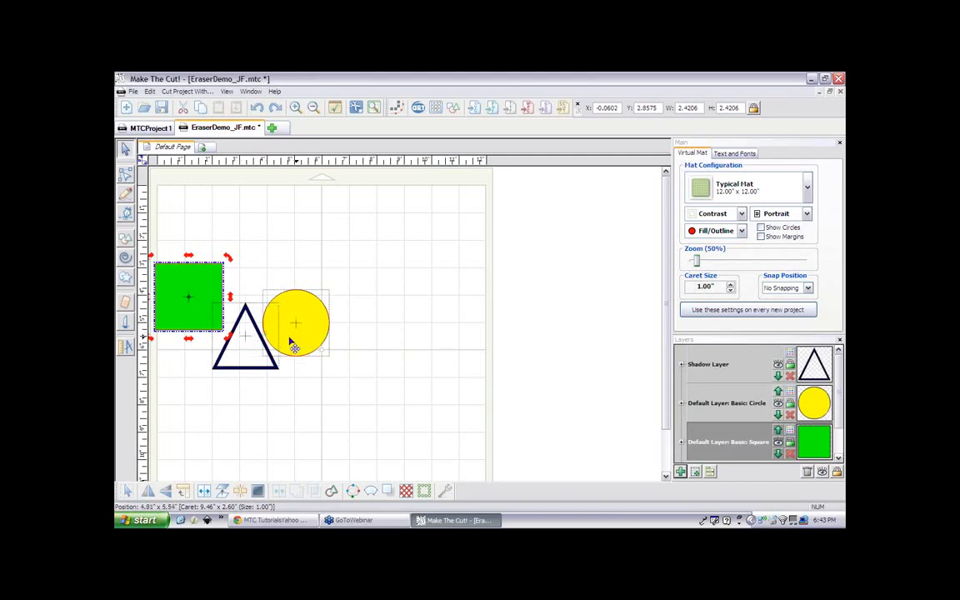
- Put the triangle outline and the yellow circle together on a new layer
left_click(272, 362)
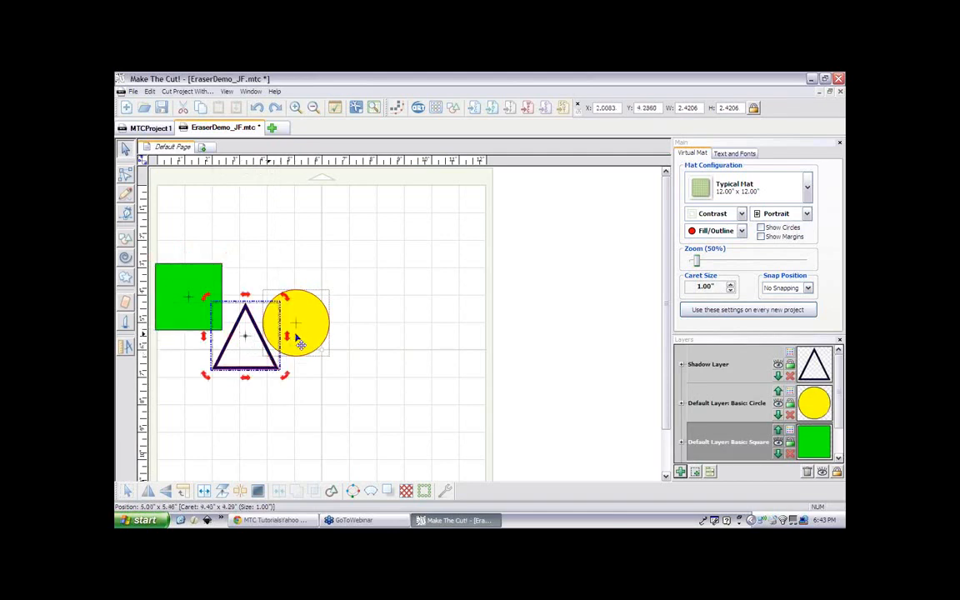
left_click(297, 335, "shift")
left_click(696, 471)
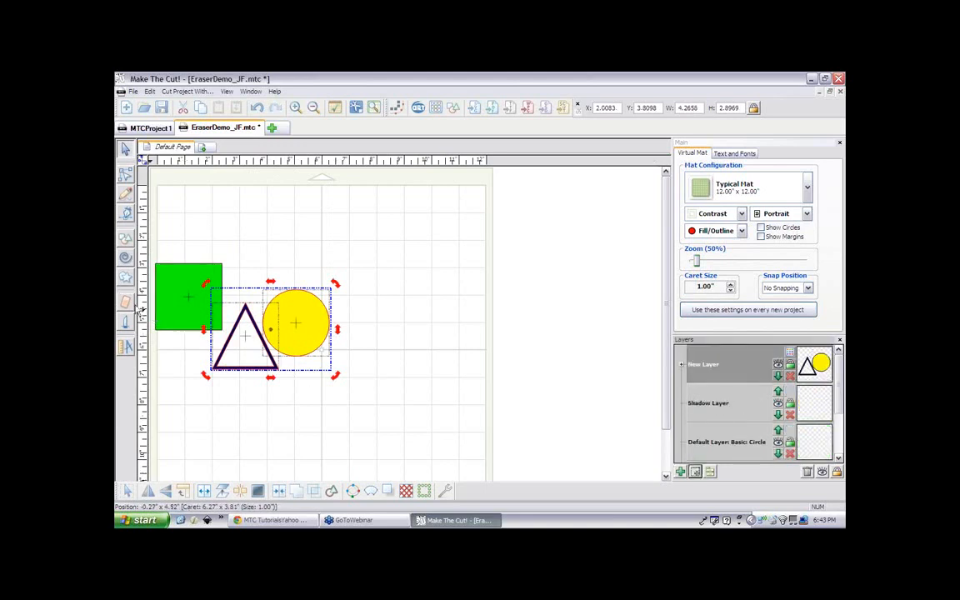
- Bridge the triangle's peak to the yellow circle with a 5 mm Inverse Eraser bar, weld the shapes, and undo both
left_click(125, 305)
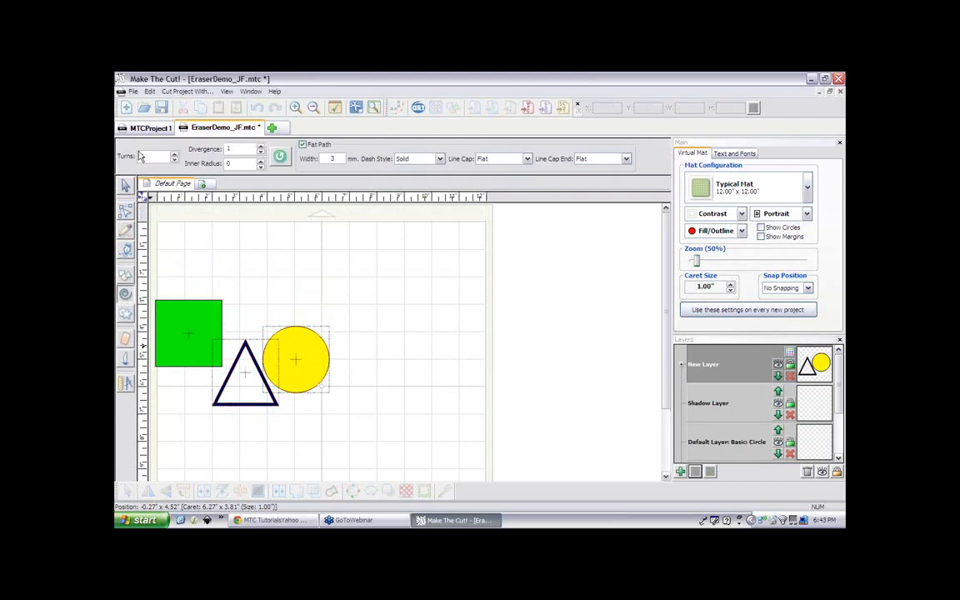
left_click(125, 335)
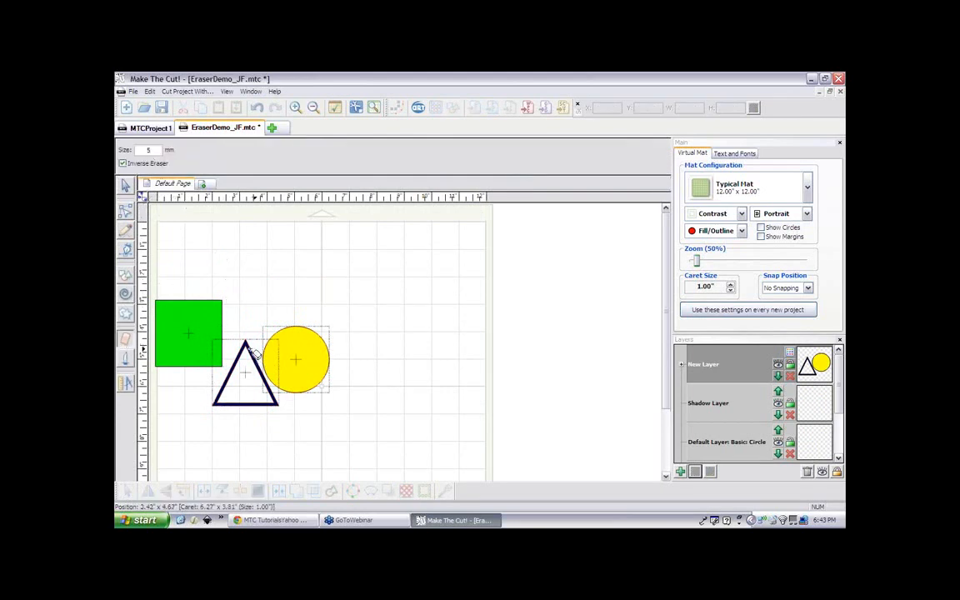
left_click_drag(250, 349, 279, 346)
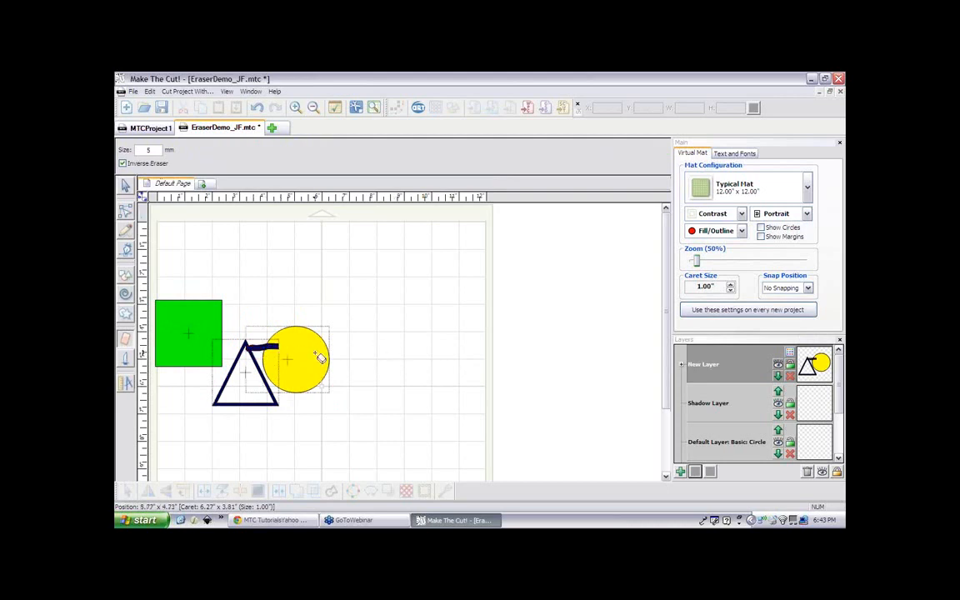
left_click(123, 188)
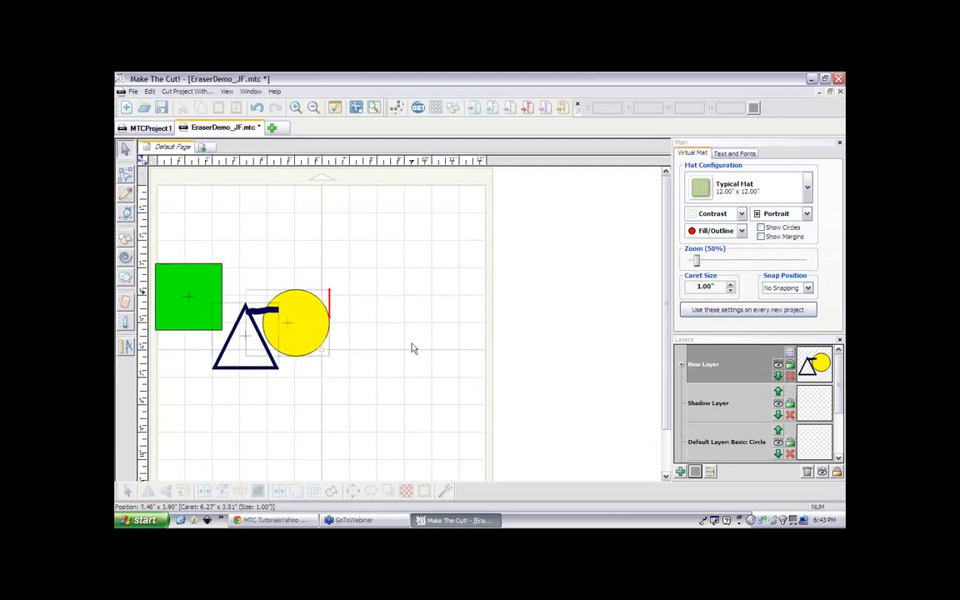
mouse_move(399, 388)
left_mouse_down()
mouse_move(326, 365)
mouse_move(204, 282)
left_mouse_up()
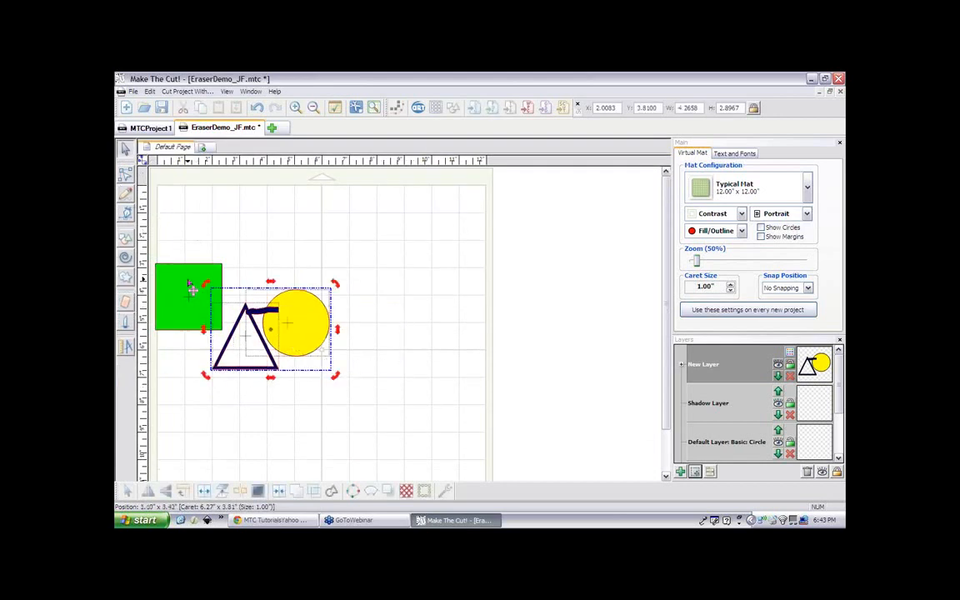
left_click(296, 493)
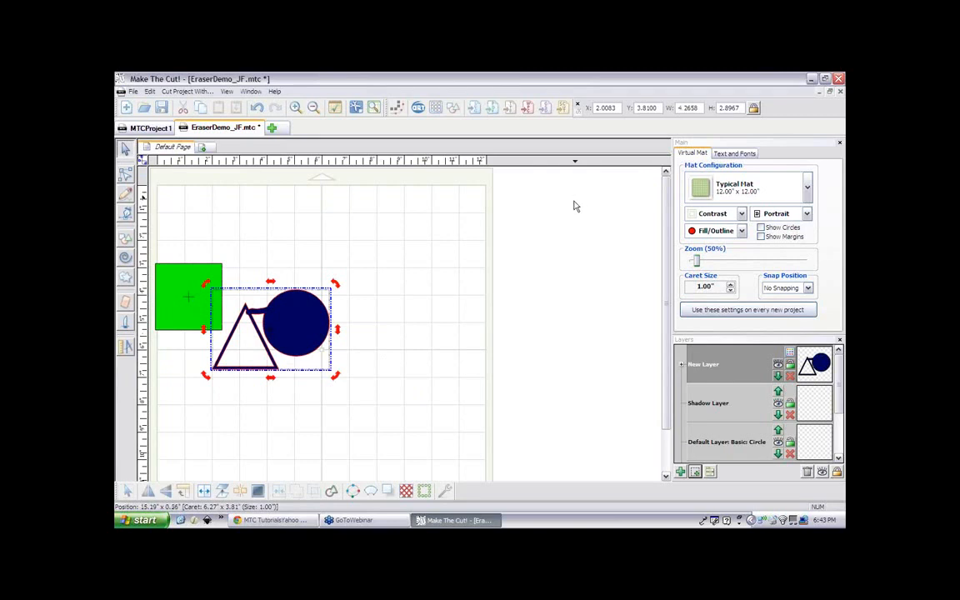
left_click(350, 281)
left_click(346, 341)
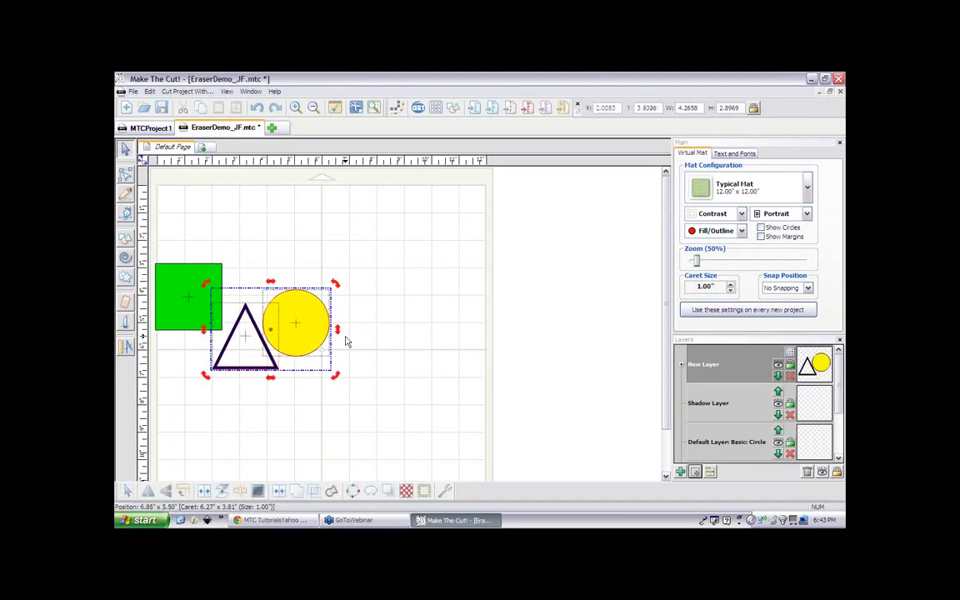
- Join the triangle and circle into a single shape and move it clear of the green square
left_click_drag(378, 396, 135, 276)
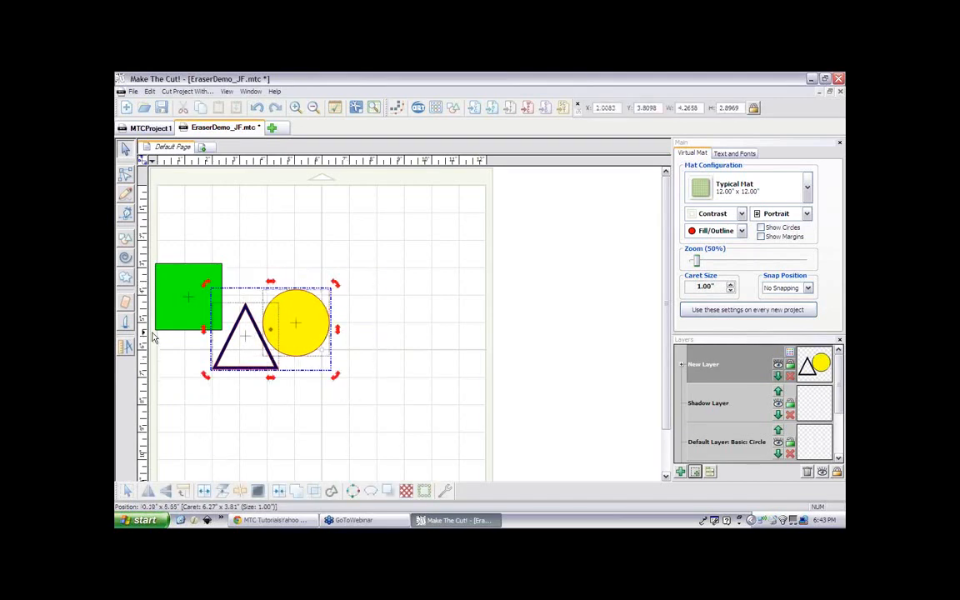
left_click(280, 493)
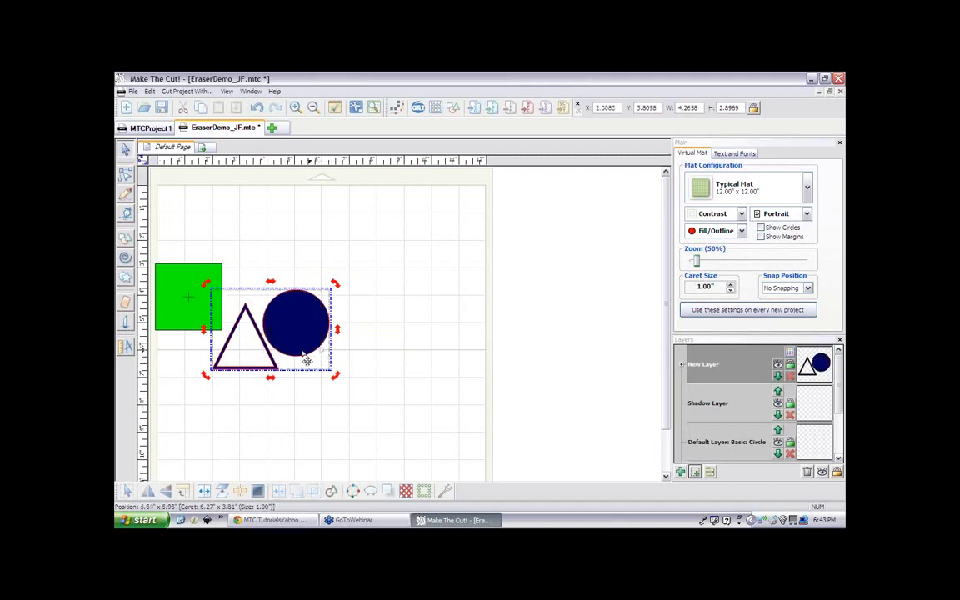
left_click_drag(297, 339, 361, 329)
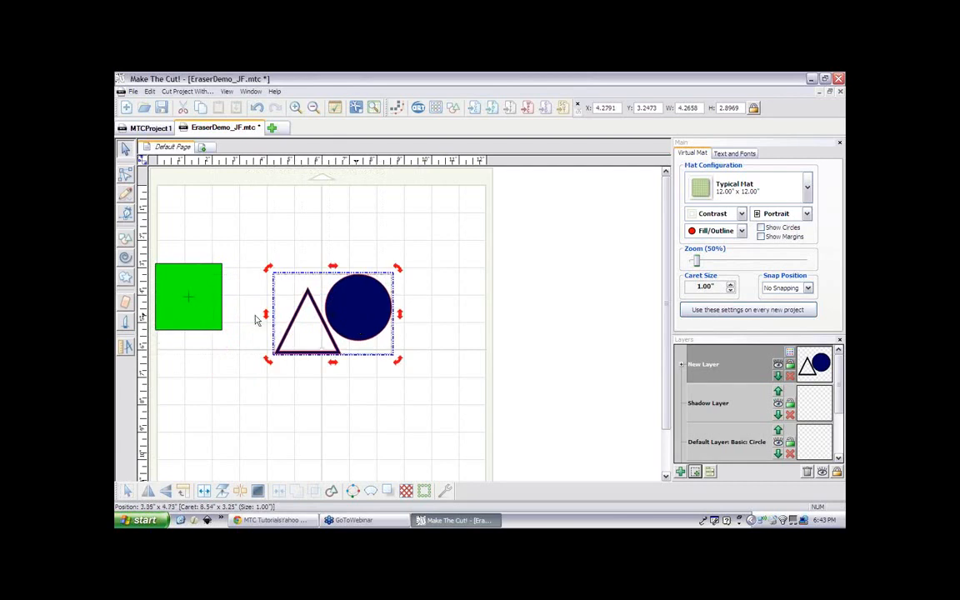
- Draw a 5 mm Inverse Eraser bar from the triangle's peak into the circle of the joined shape
left_click(125, 302)
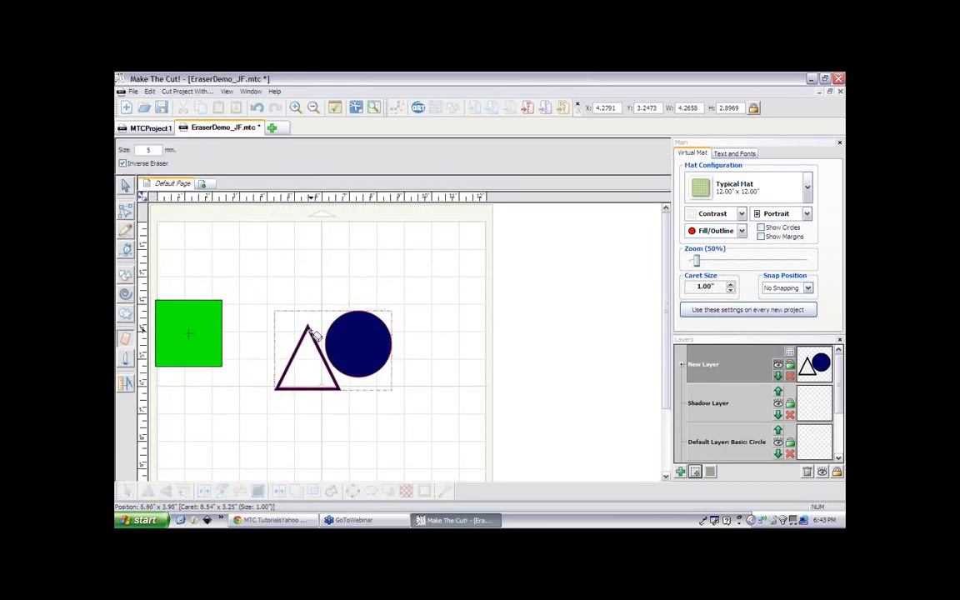
left_click_drag(315, 334, 356, 332)
left_click(125, 185)
left_click(314, 305)
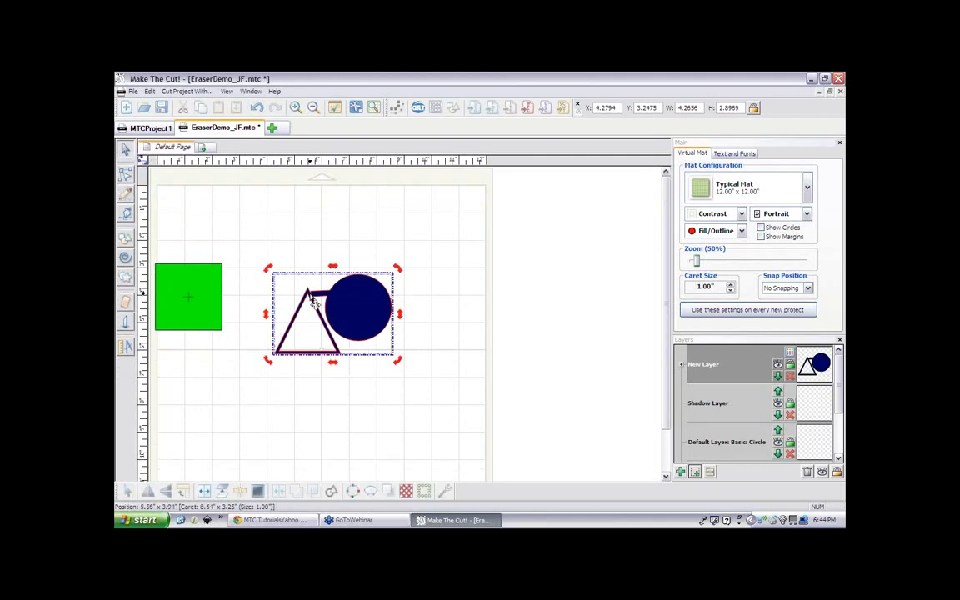
- Add three more 5 mm Inverse Eraser bars between the triangle's sloped side and the circle, below the first bar
scroll(311, 298, "up", 5)
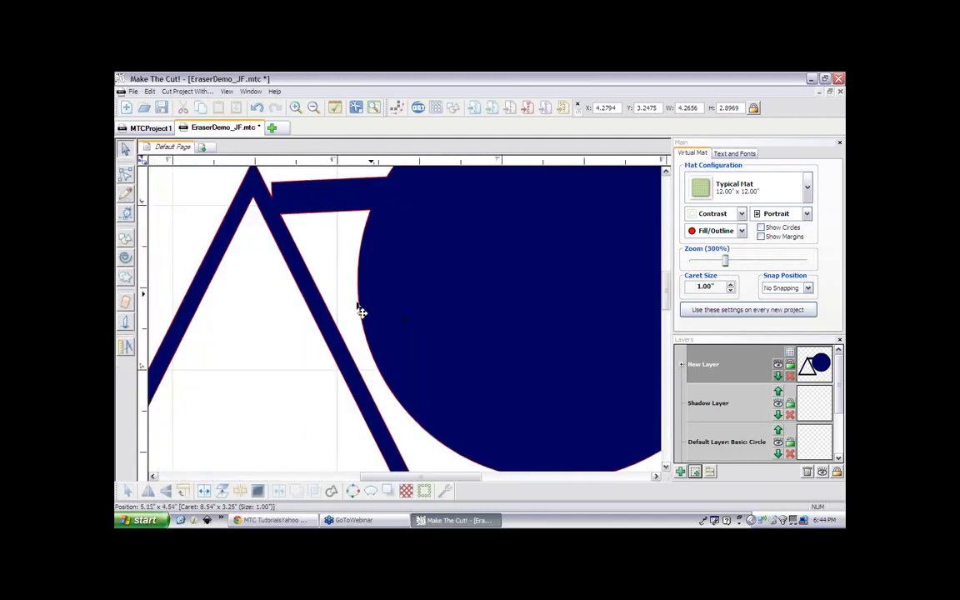
mouse_move(406, 481)
left_mouse_down()
mouse_move(333, 476)
mouse_move(397, 477)
left_mouse_up()
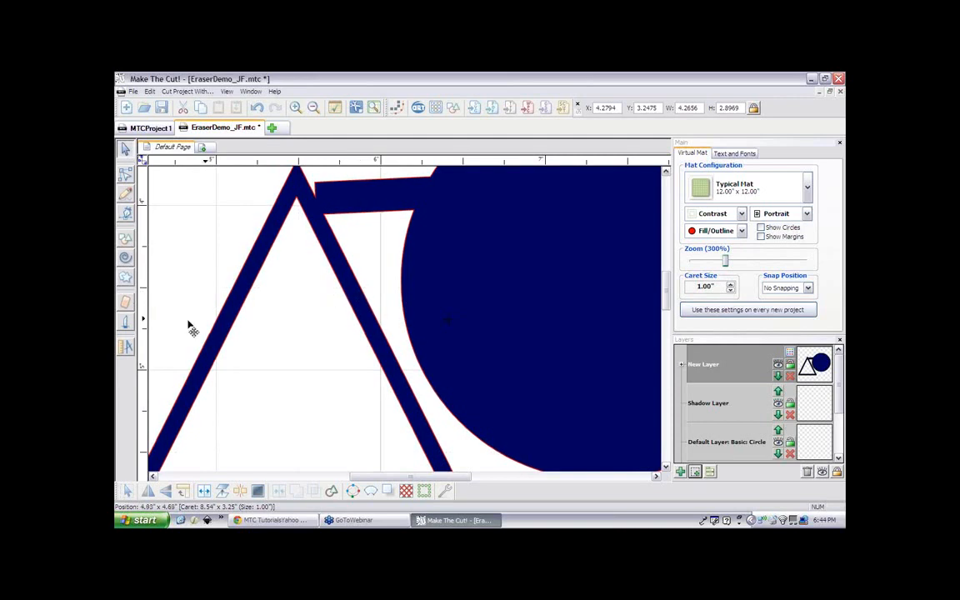
left_click(125, 301)
left_click_drag(349, 340, 447, 337)
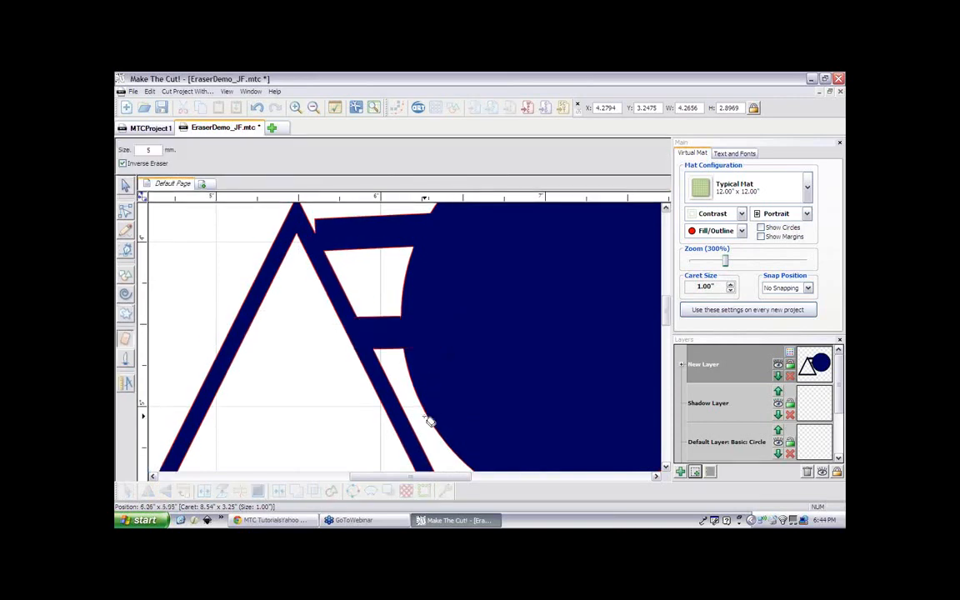
mouse_move(409, 431)
left_mouse_down()
mouse_move(476, 421)
mouse_move(538, 387)
left_mouse_up()
- Delete the joined triangle and circle shape with its connecting bars
scroll(483, 427, "down", 3)
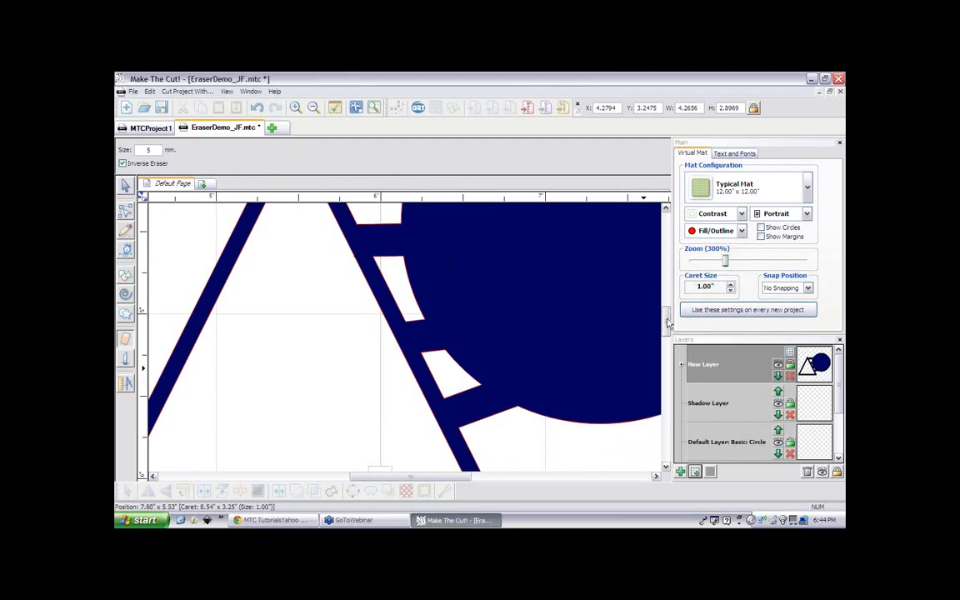
left_click_drag(667, 323, 670, 302)
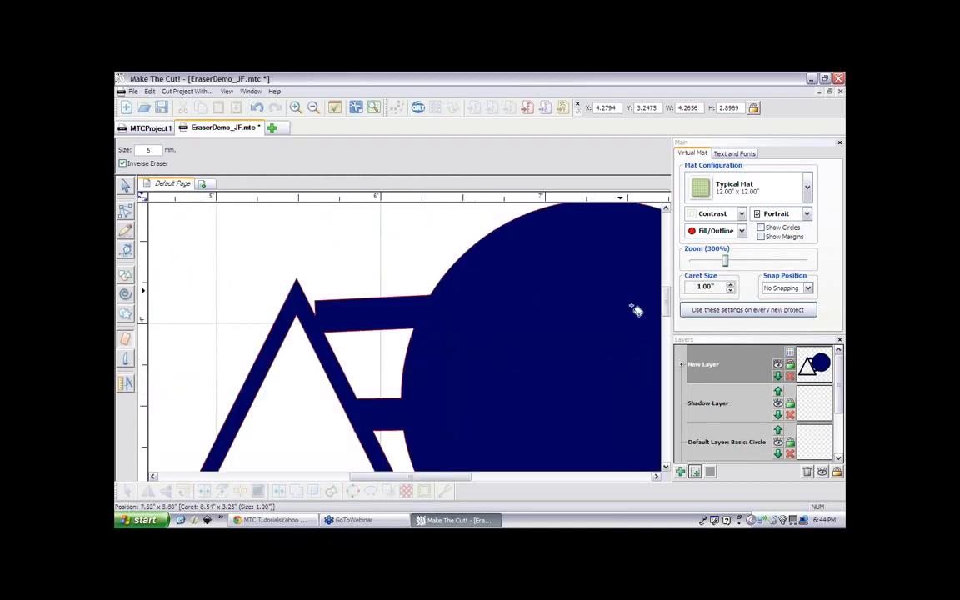
left_click_drag(668, 307, 670, 293)
scroll(672, 286, "down", 4)
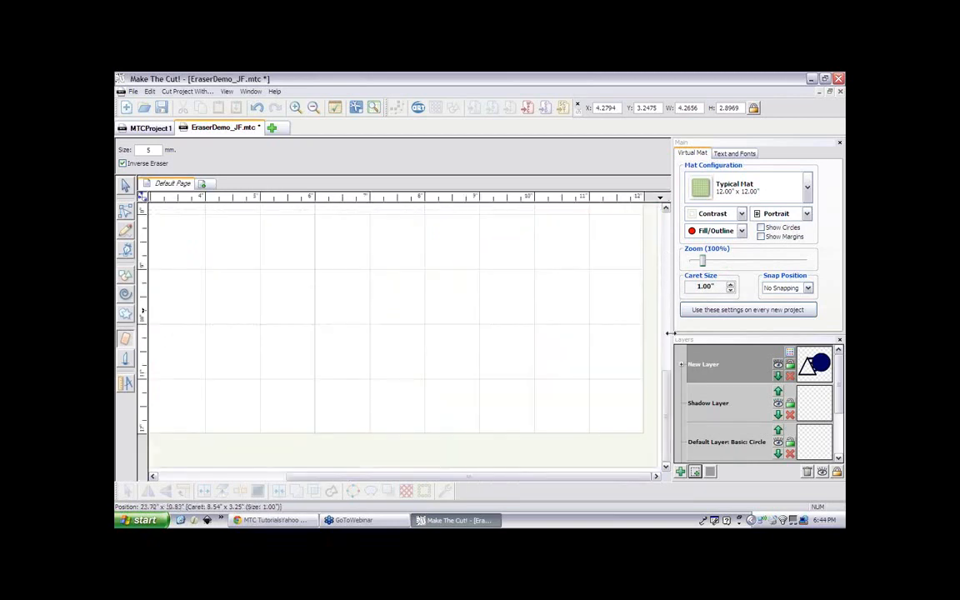
left_click_drag(666, 389, 667, 295)
left_click(125, 188)
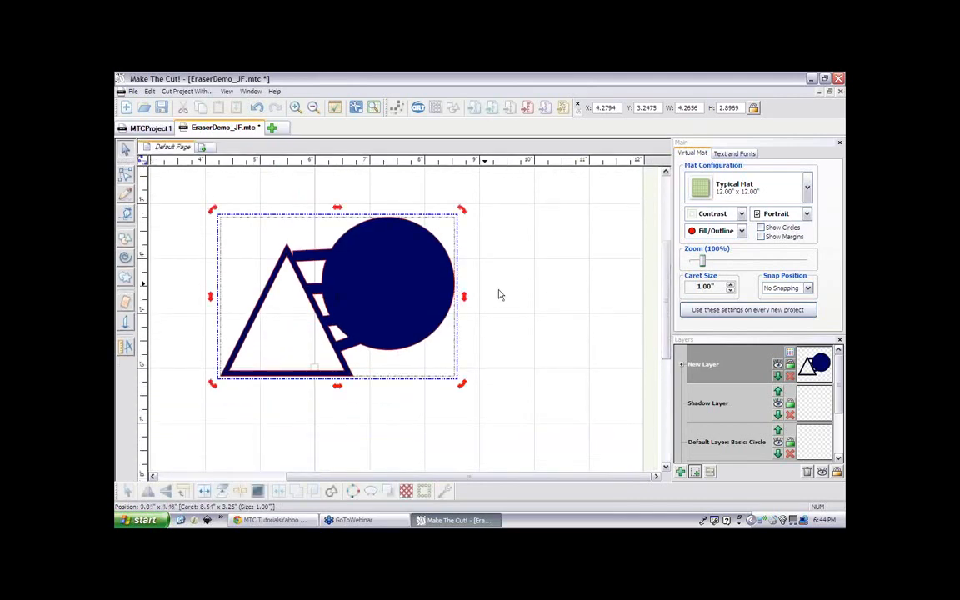
left_click_drag(533, 406, 183, 186)
key("Delete")
- Add the text "Get Well Soon" in the Casual font and move it left onto the mat
left_click(734, 153)
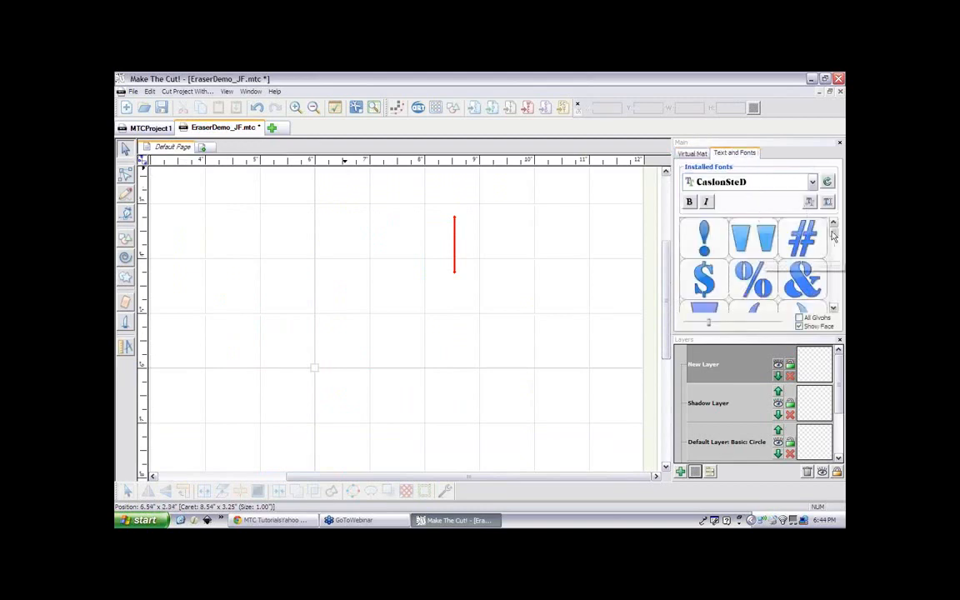
left_click(813, 182)
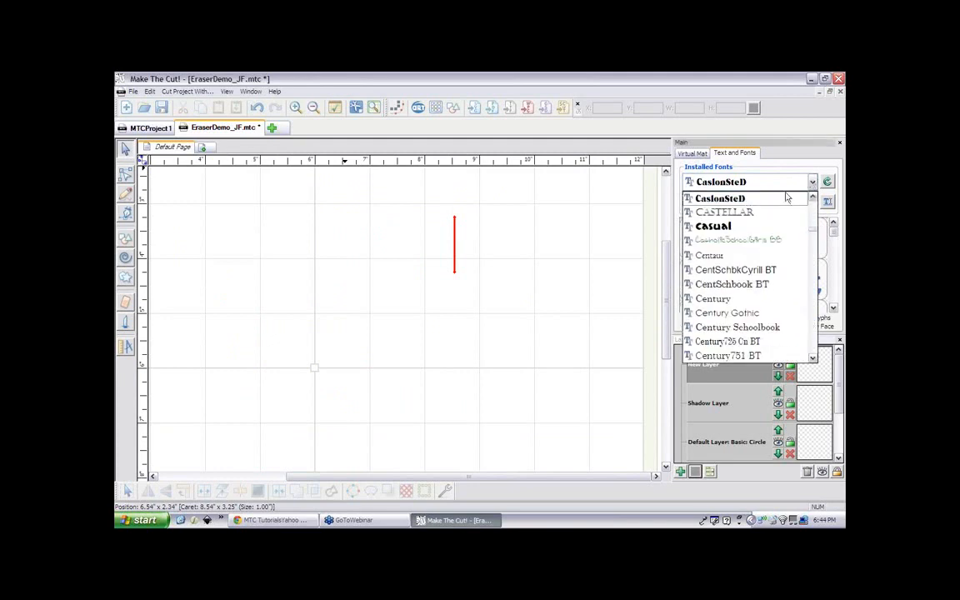
left_click(728, 235)
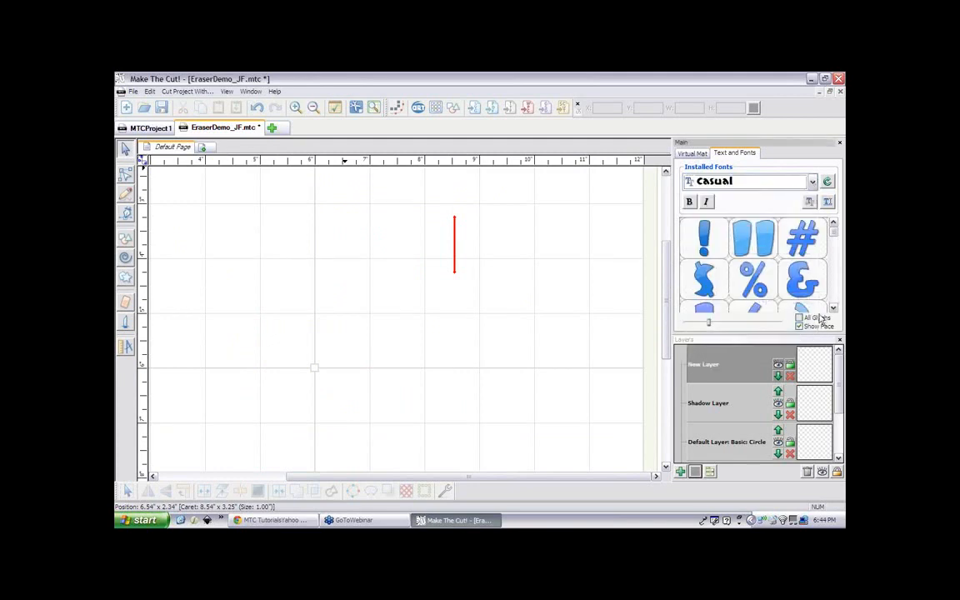
left_click(827, 204)
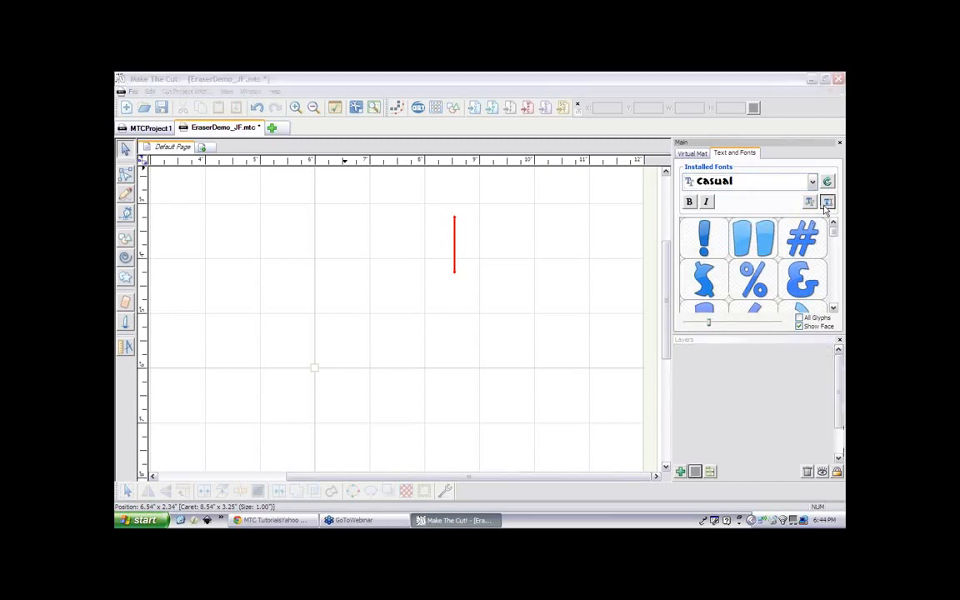
left_click(524, 337)
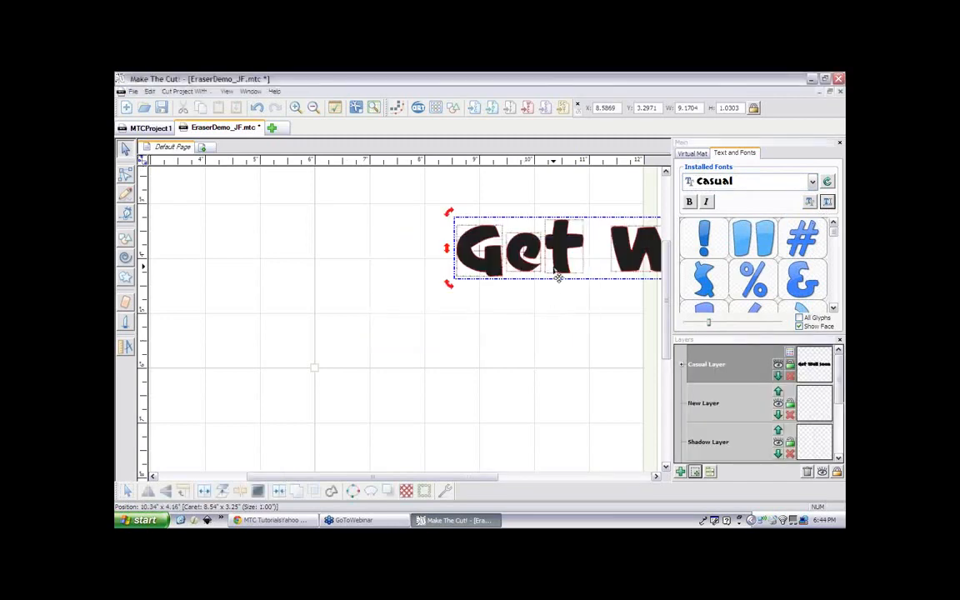
left_click_drag(525, 269, 241, 262)
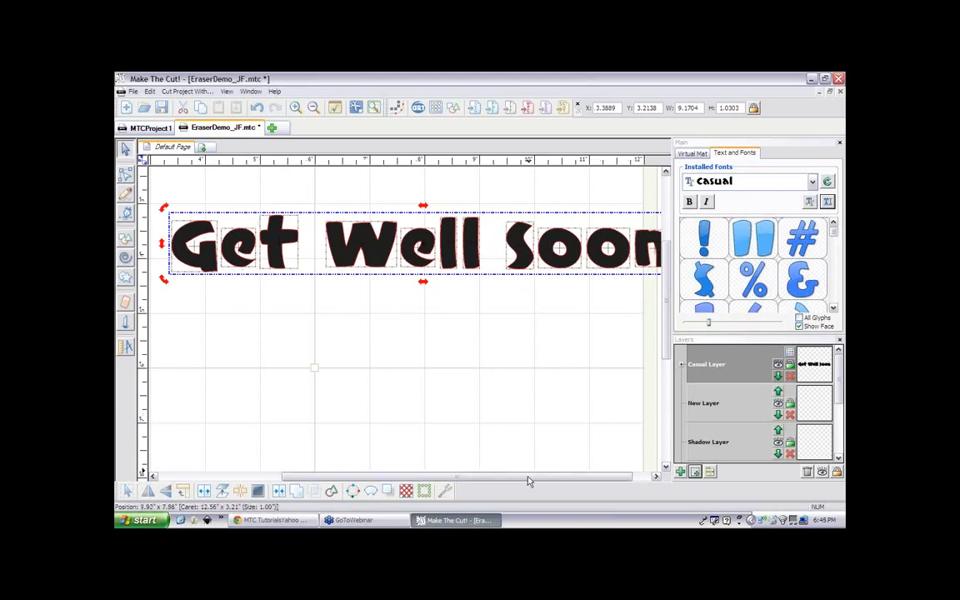
left_click_drag(528, 477, 548, 477)
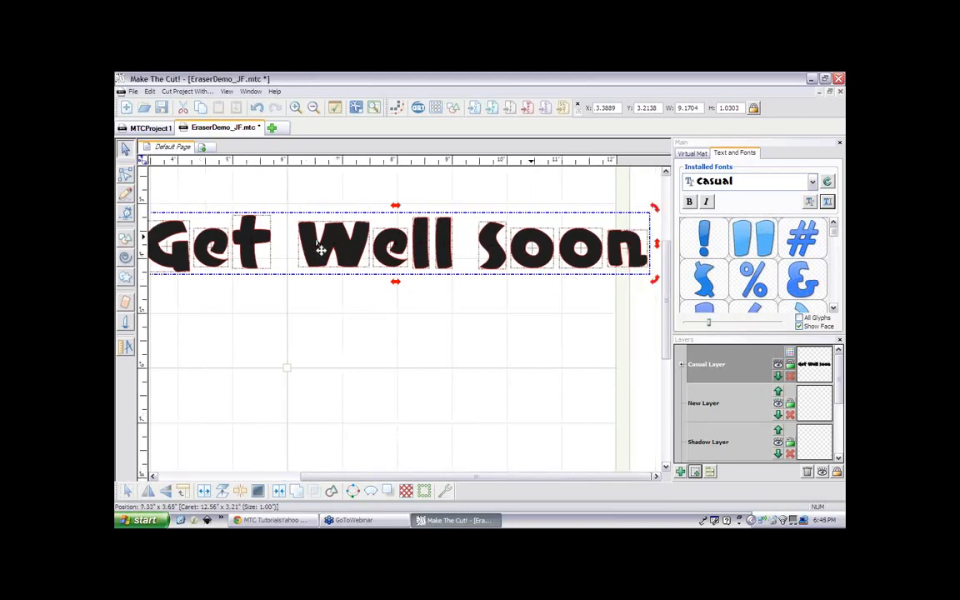
- Draw a 1 mm Inverse Eraser bar vertically through the first o of "Soon", extending below the letter
left_click(126, 306)
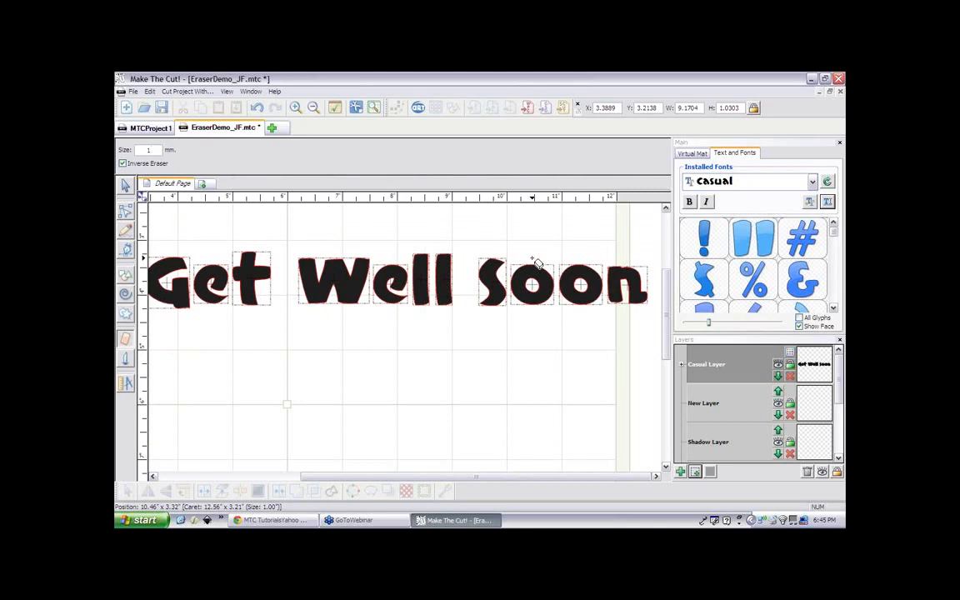
left_click_drag(532, 259, 535, 342)
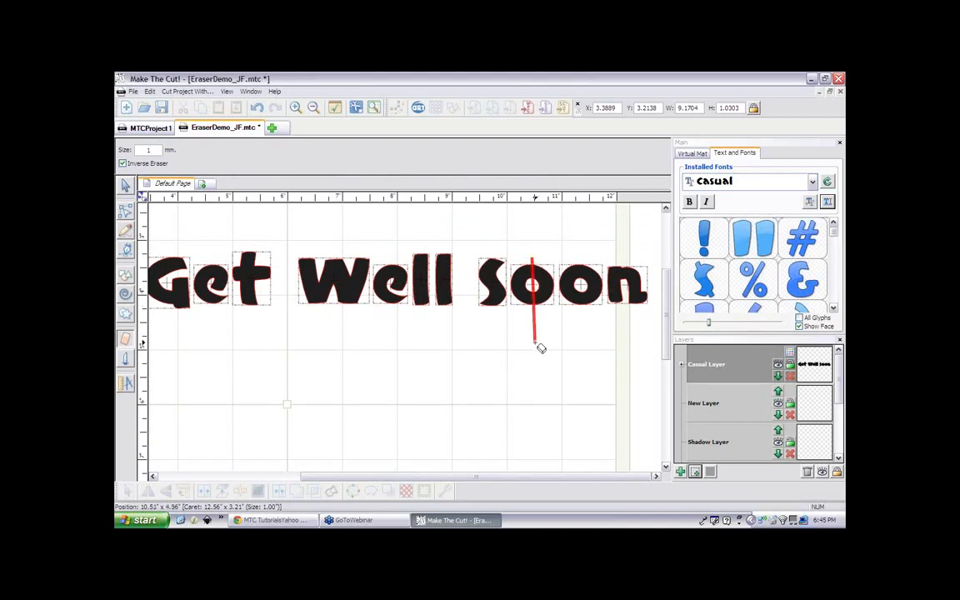
left_click_drag(535, 341, 534, 342)
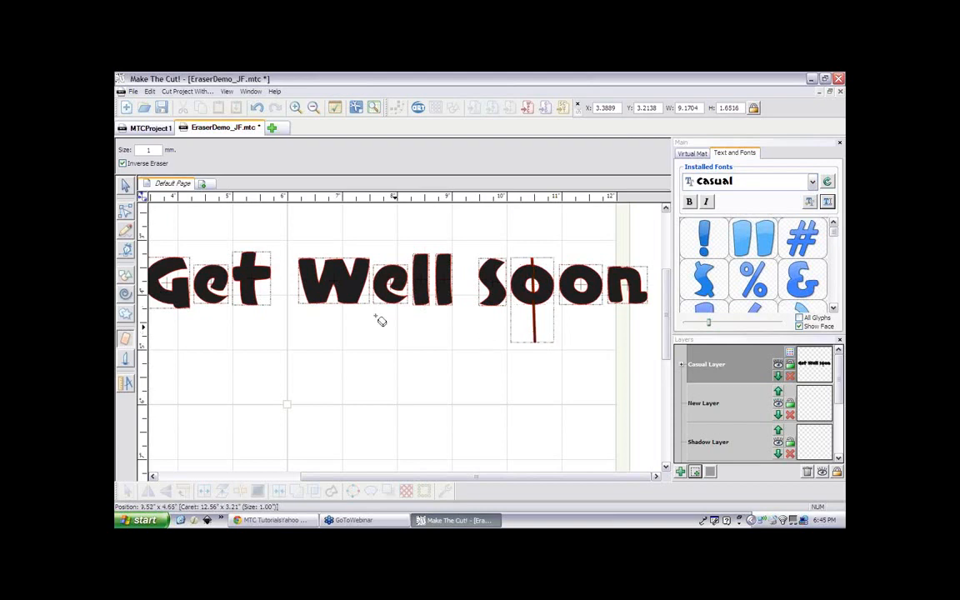
- Turn off Inverse Eraser and erase a 1 mm vertical line through the first o of "Soon"
left_click(122, 164)
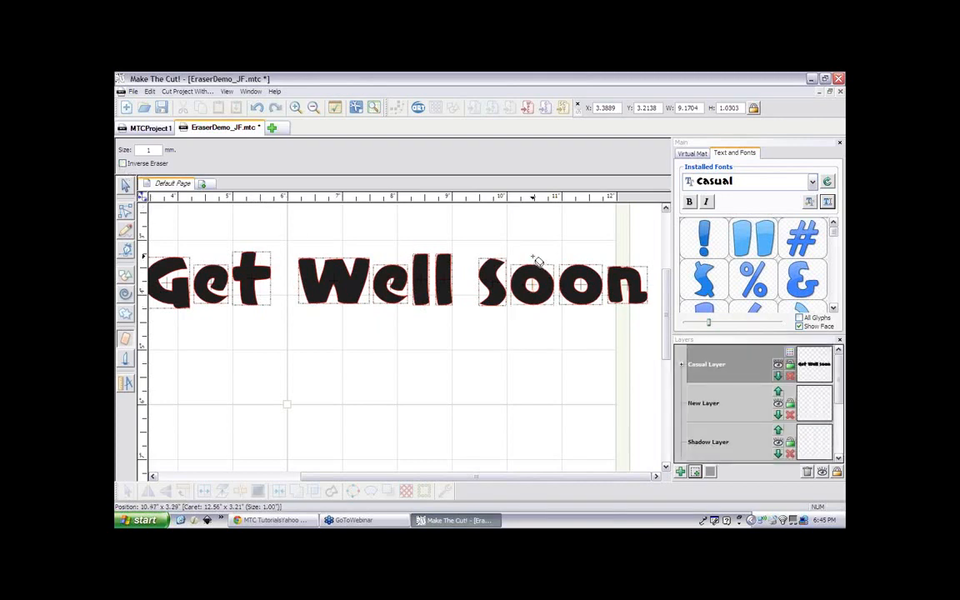
left_click_drag(533, 256, 536, 345)
left_click(123, 188)
- Join the whole "Get Well Soon" text into one shape and split it into separate pieces
left_click(455, 250)
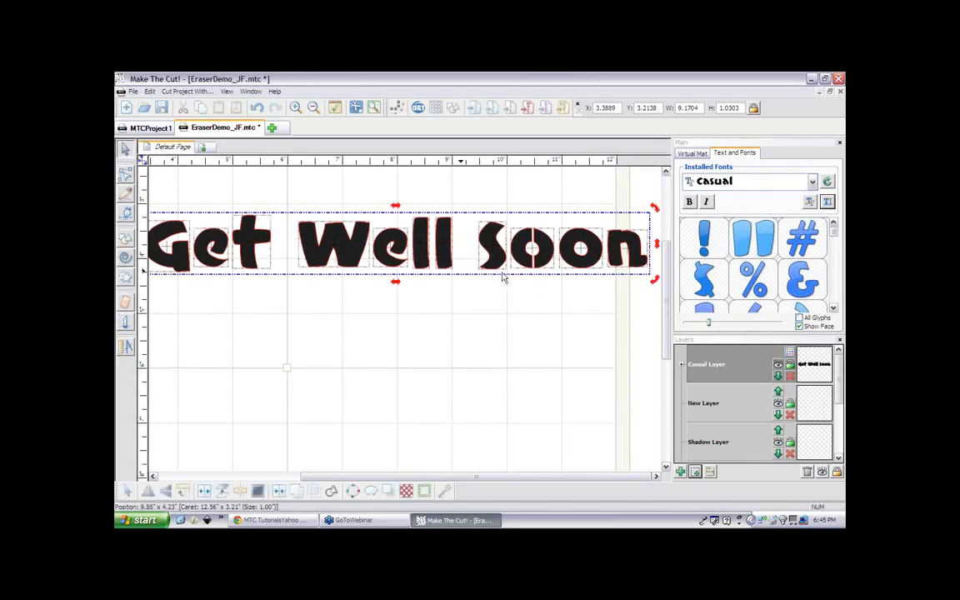
left_click(279, 493)
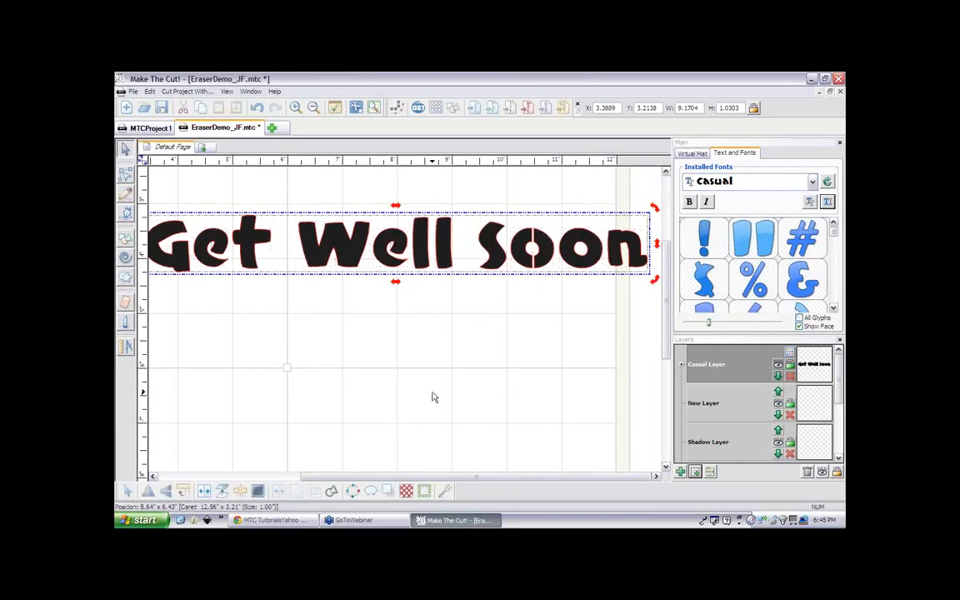
left_click(205, 492)
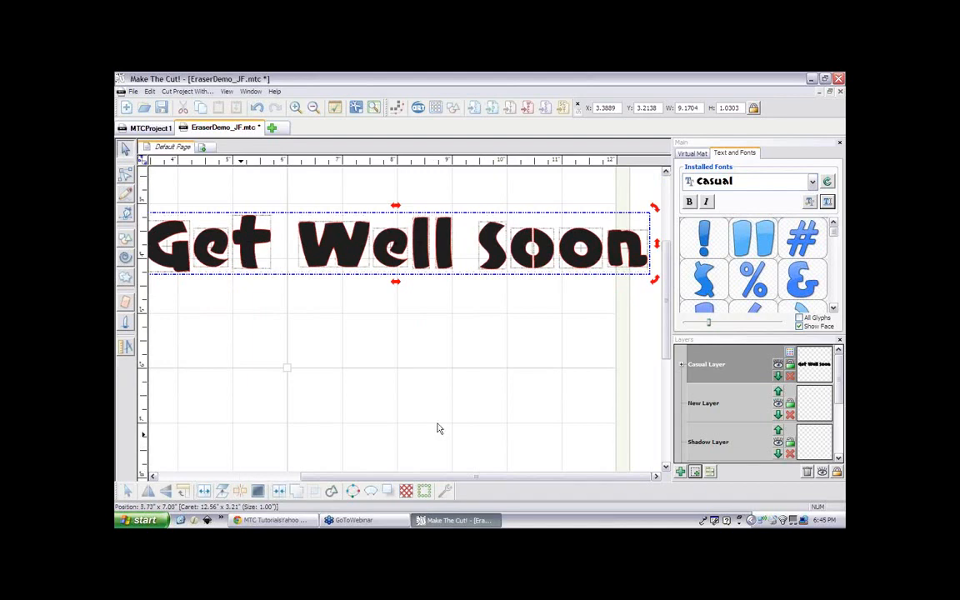
- Try moving the left half of the first o in "Soon", undo the move and deselect everything
left_click(521, 252)
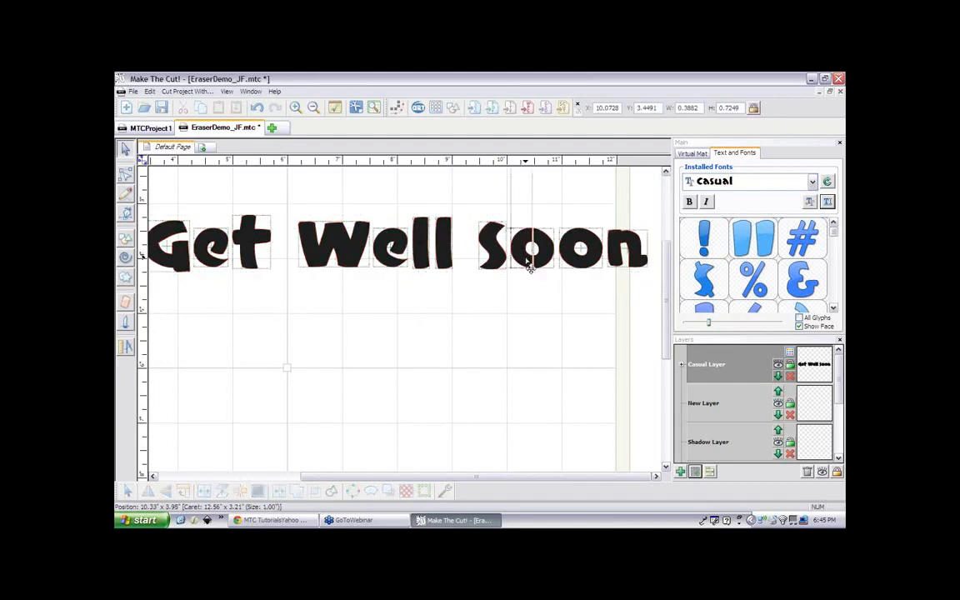
left_click(527, 265)
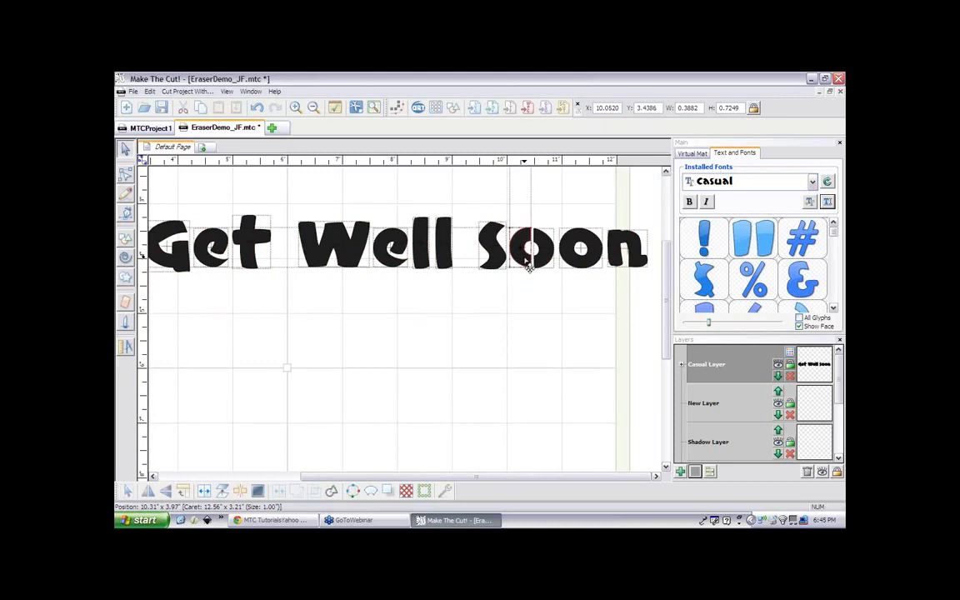
key("ctrl+z")
key("ctrl+z")
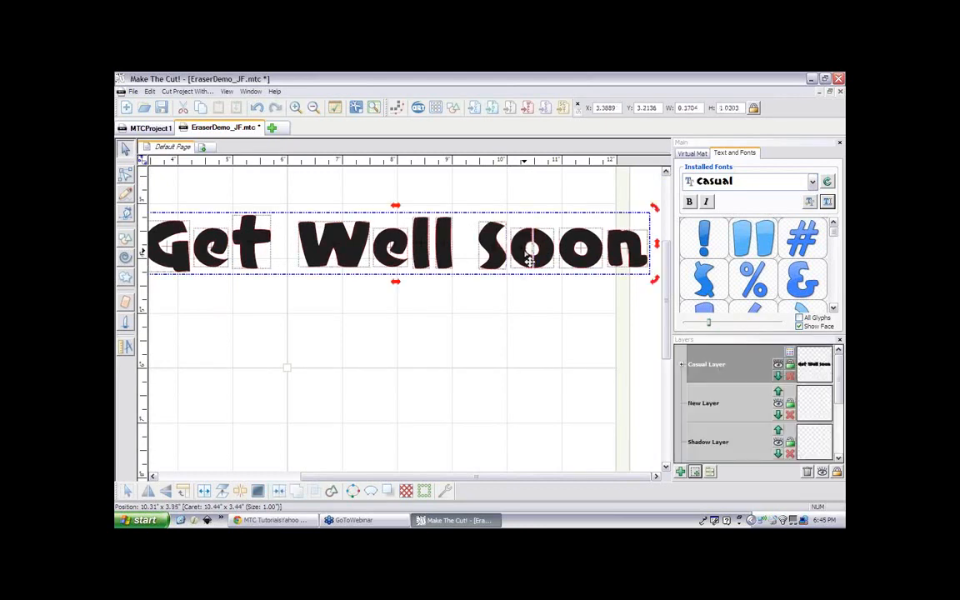
left_click(543, 294)
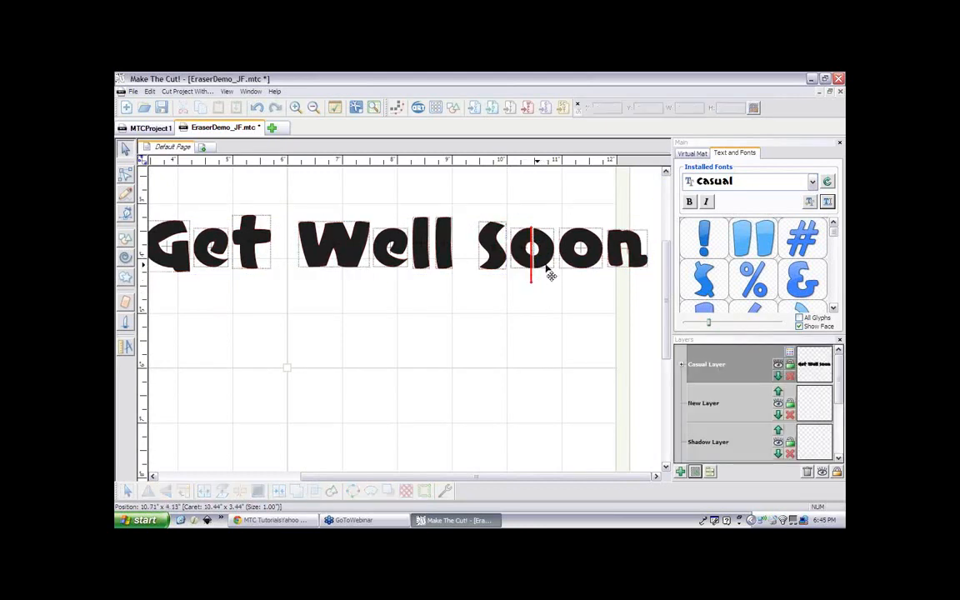
left_click(576, 294)
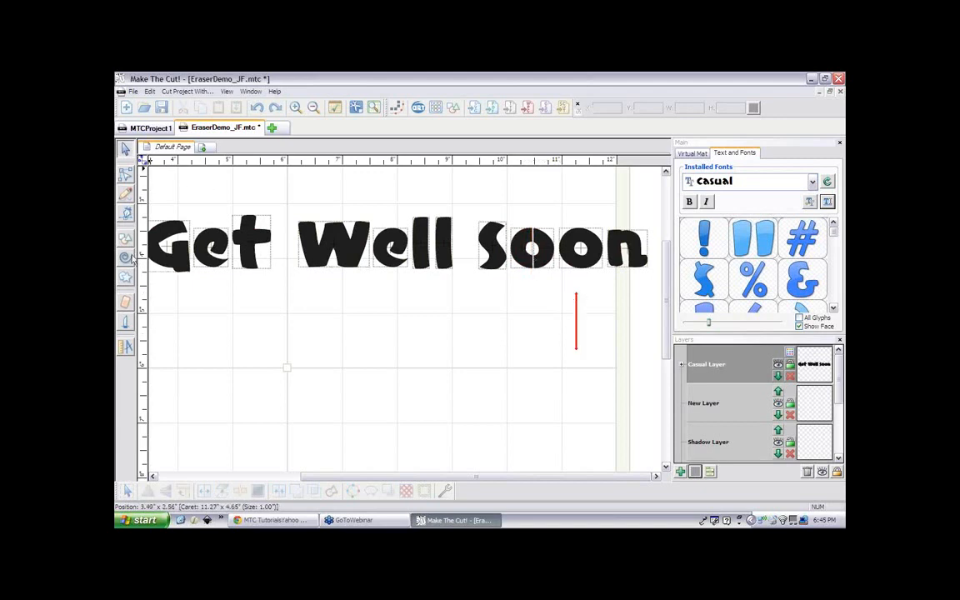
- Set the regular Eraser to 3 mm and erase vertical gaps through both o's of "Soon"
left_click(126, 301)
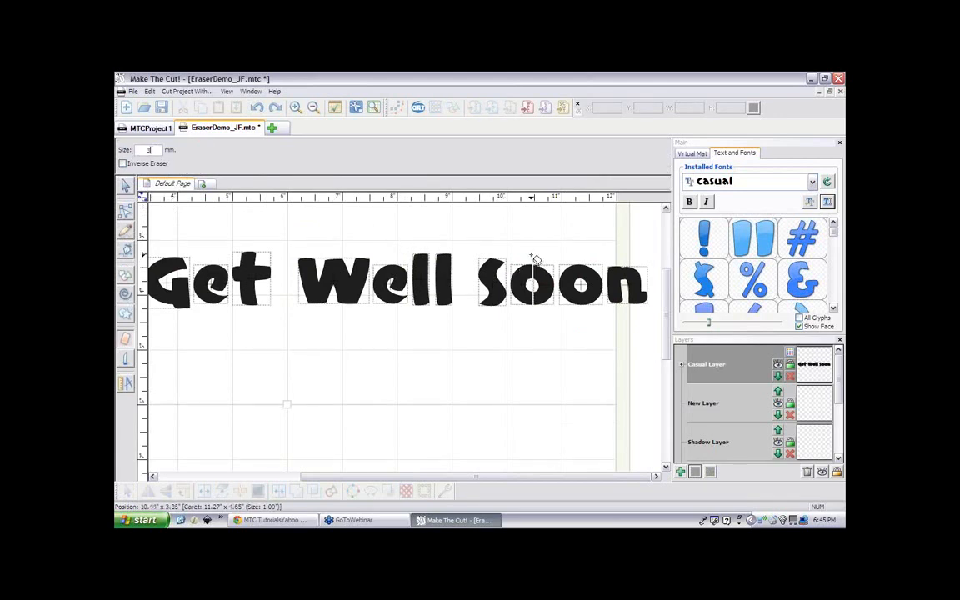
left_click_drag(530, 254, 533, 342)
left_click_drag(586, 259, 588, 343)
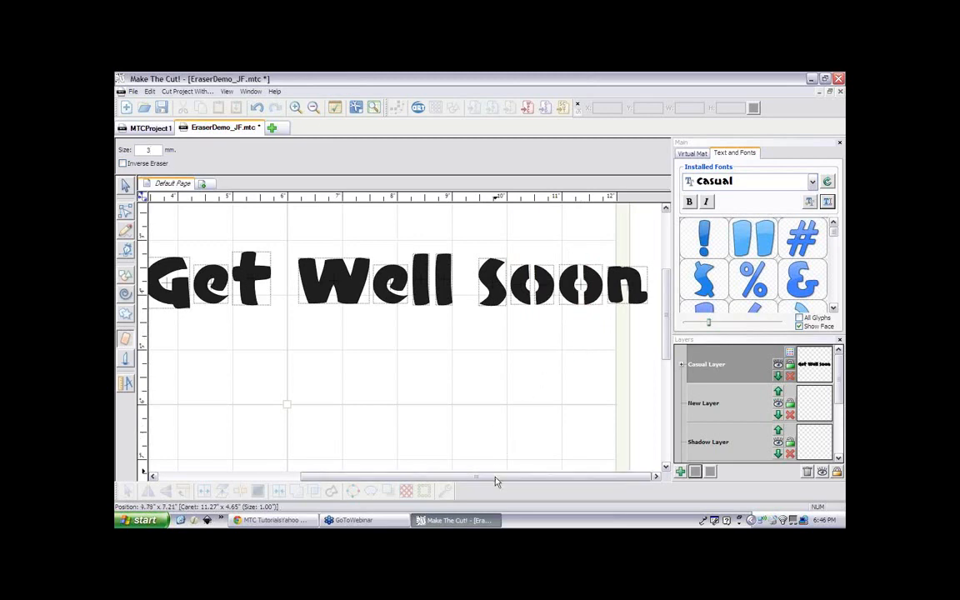
- Try connecting the letters of "Get" near their base with 3 mm Inverse Eraser bars and undo them
left_click_drag(496, 481, 452, 473)
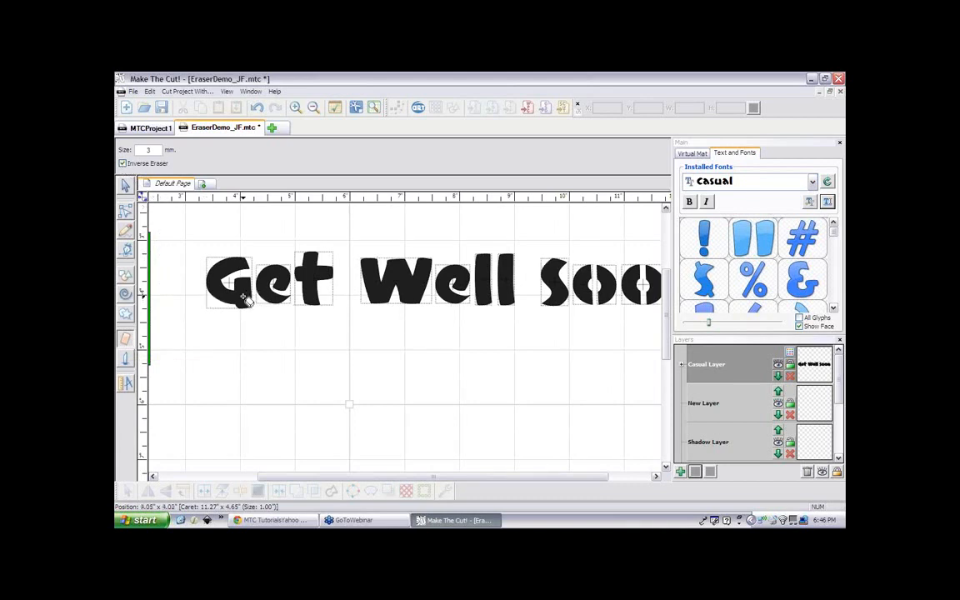
left_click_drag(244, 296, 321, 299)
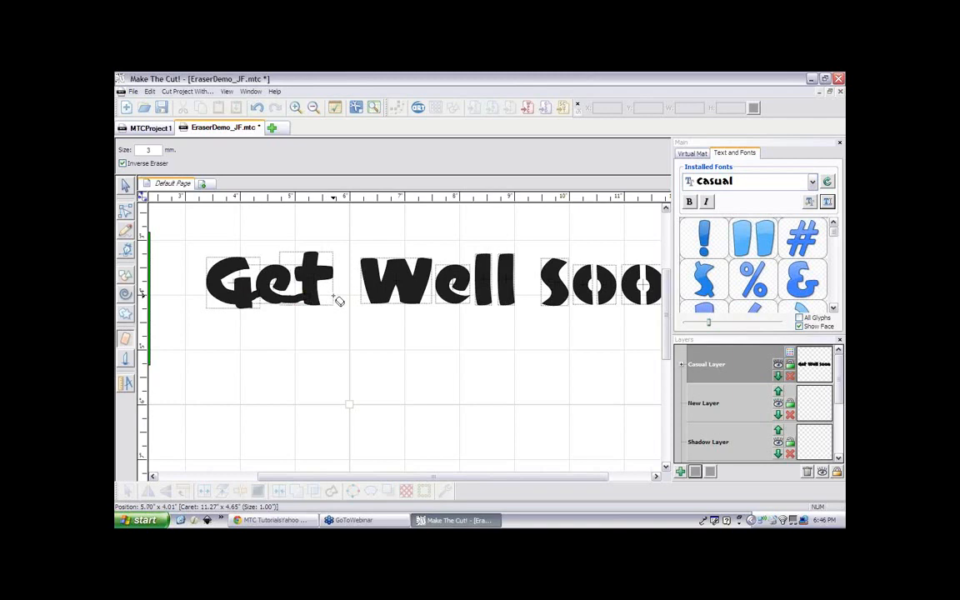
key("ctrl+z")
key("ctrl+z")
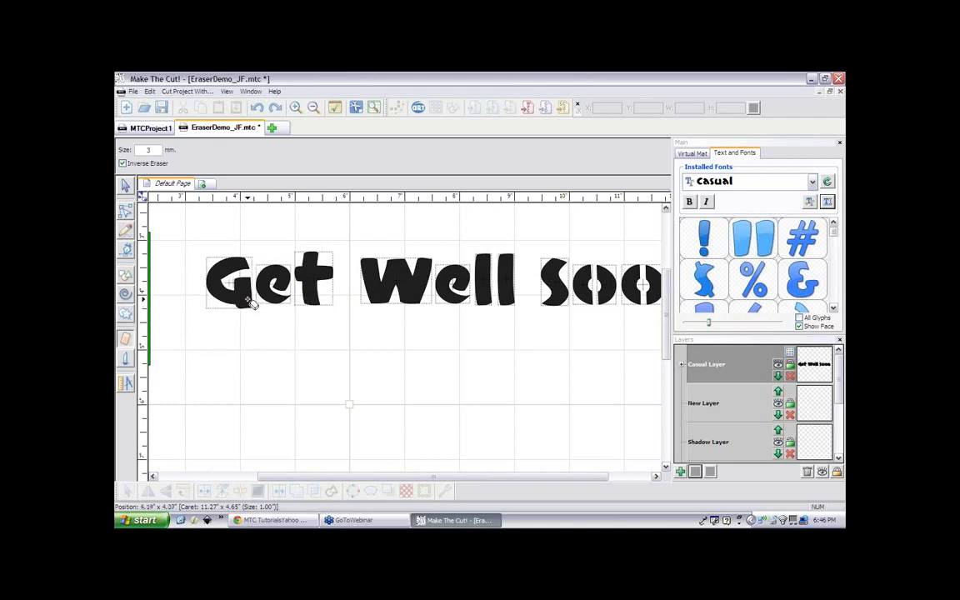
- Draw 3 mm Inverse Eraser bars connecting the letters of "Get" and "Well" along the base and S-o-o of "Soon" at mid-height
mouse_move(248, 303)
left_mouse_down()
mouse_move(315, 297)
mouse_move(285, 298)
mouse_move(311, 297)
left_mouse_up()
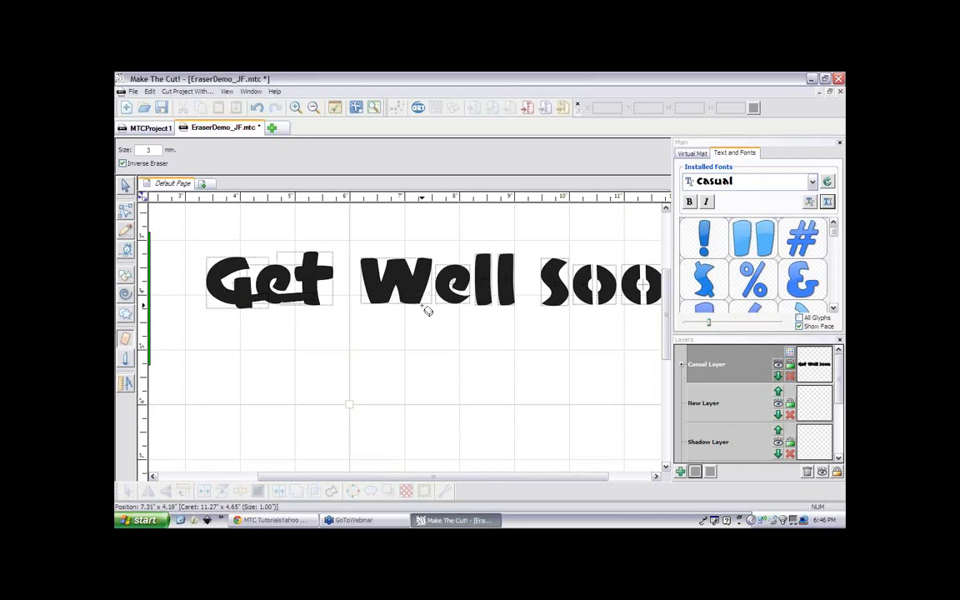
left_click_drag(417, 301, 512, 302)
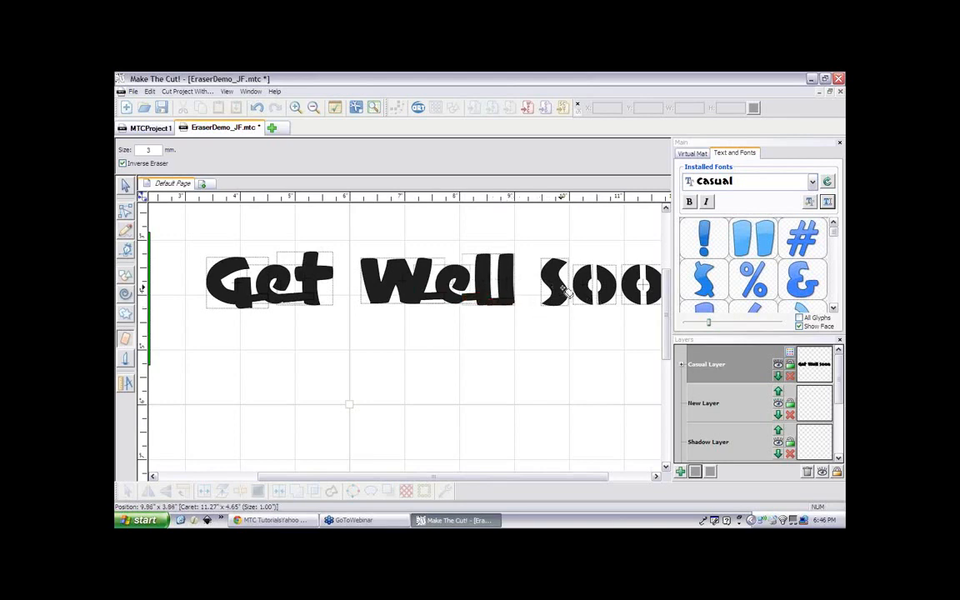
left_click_drag(564, 287, 584, 289)
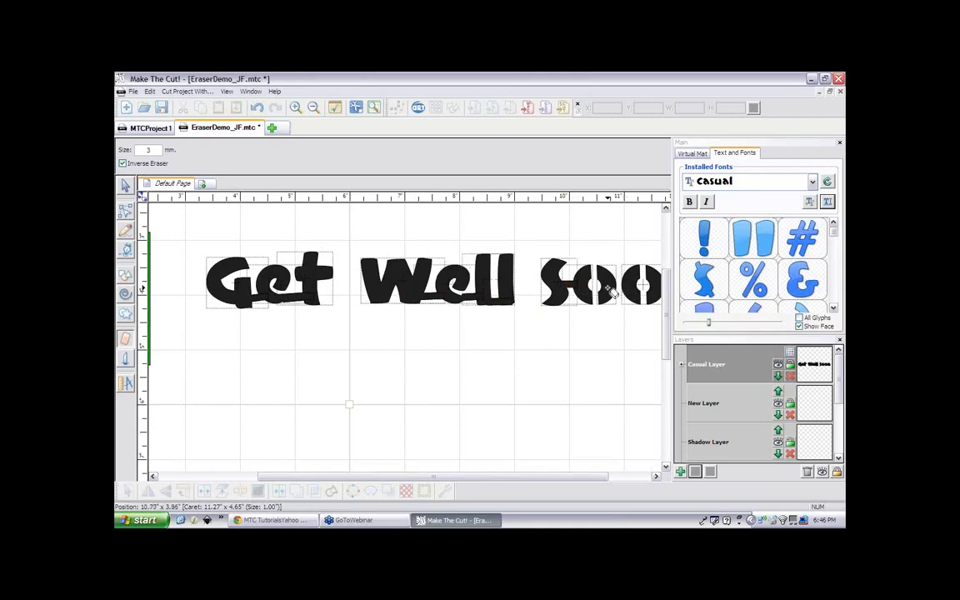
mouse_move(608, 287)
left_mouse_down()
mouse_move(638, 286)
mouse_move(606, 272)
left_mouse_up()
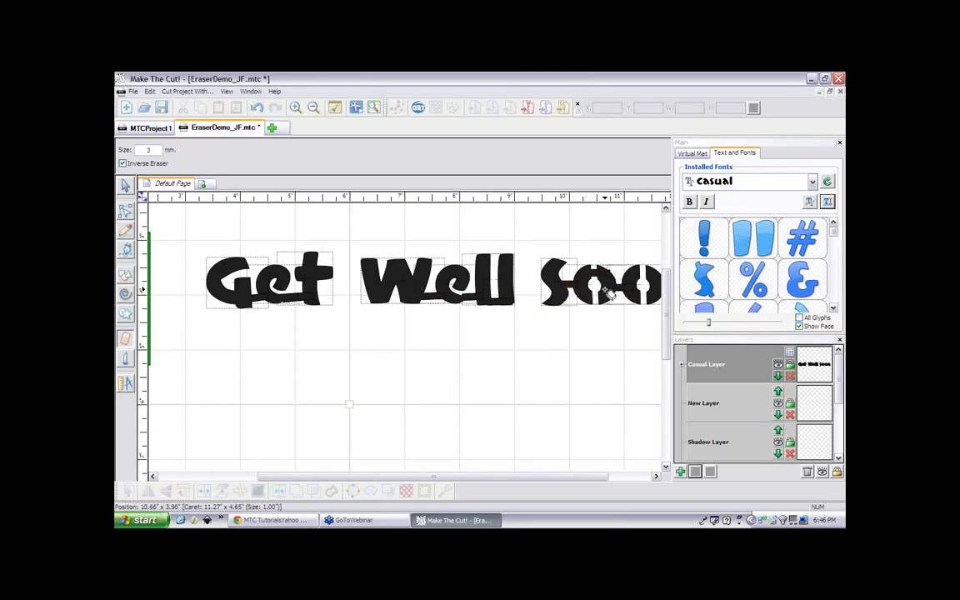
left_click_drag(552, 477, 617, 476)
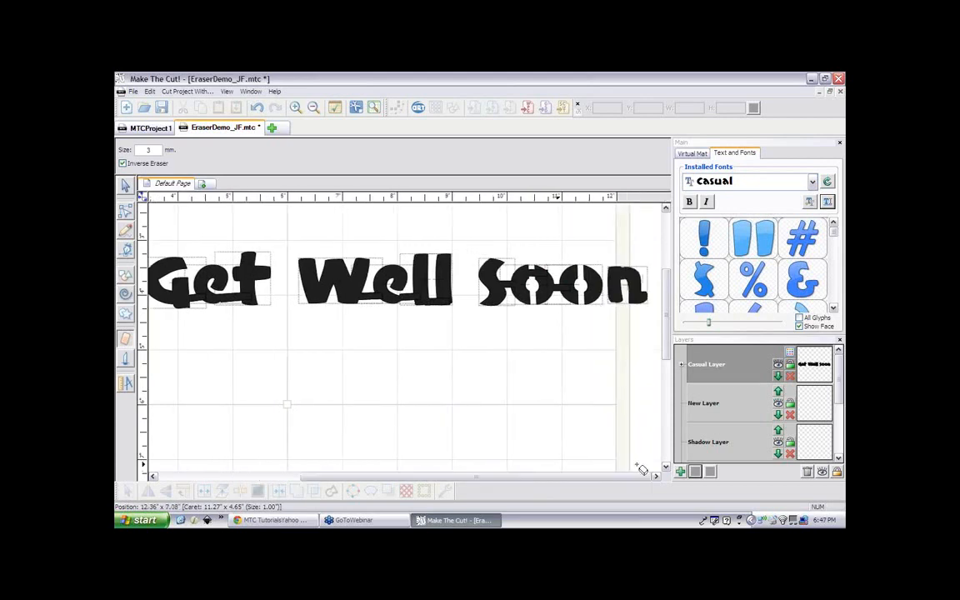
- Leave the Eraser mode and choose the Chancery Cursive font for new text
left_click(827, 202)
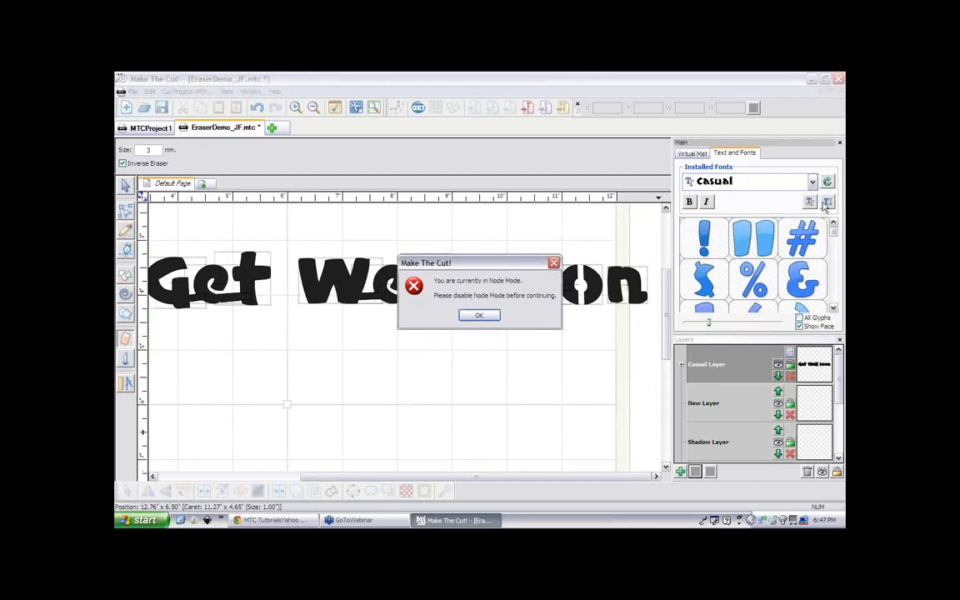
left_click(479, 321)
left_click(127, 188)
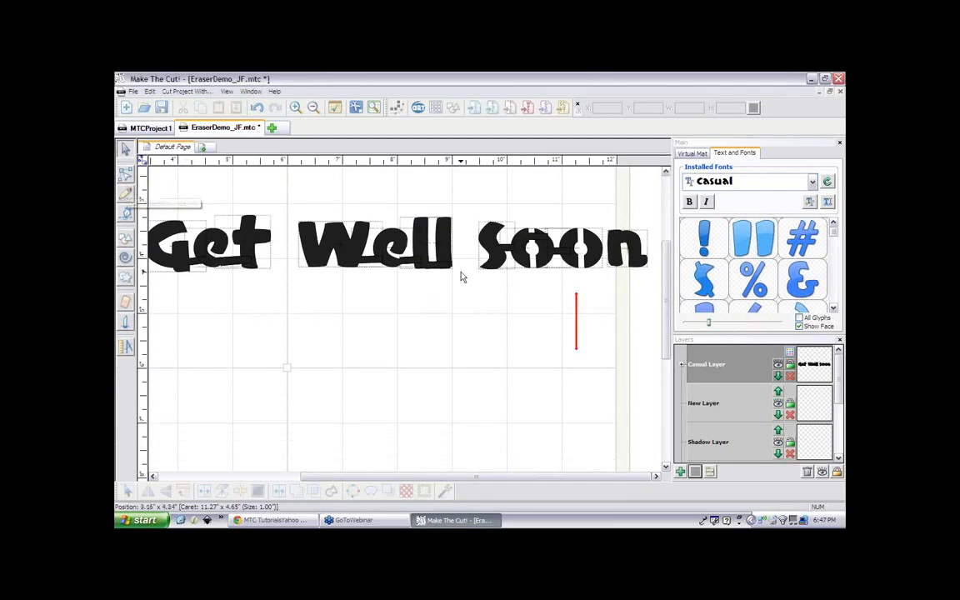
left_click(813, 182)
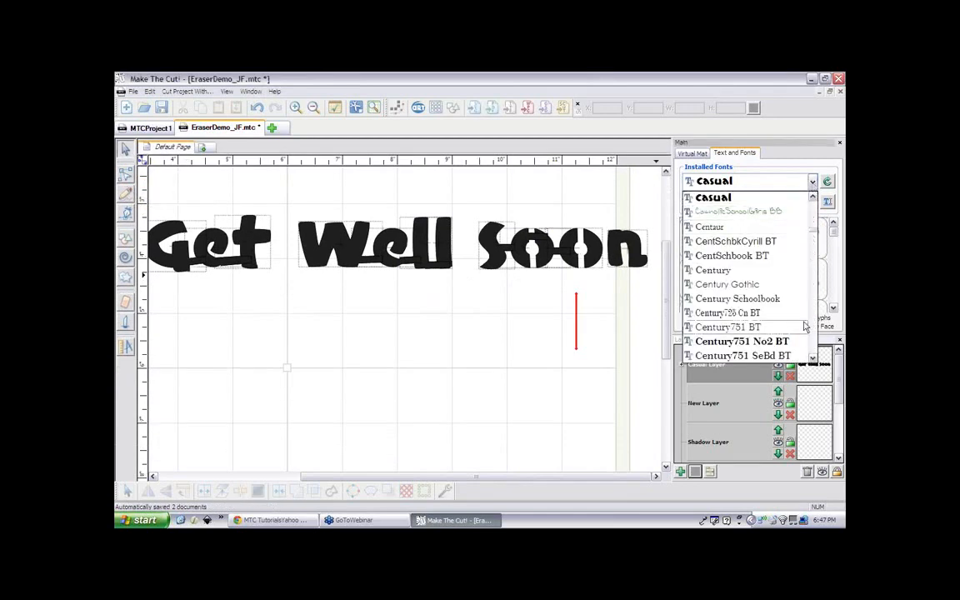
left_click(813, 357)
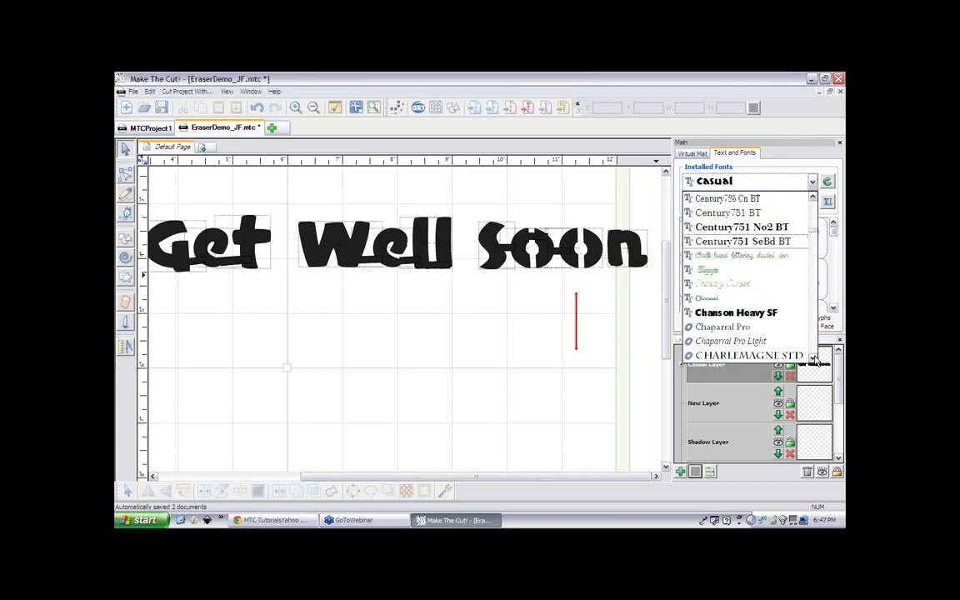
left_click(724, 285)
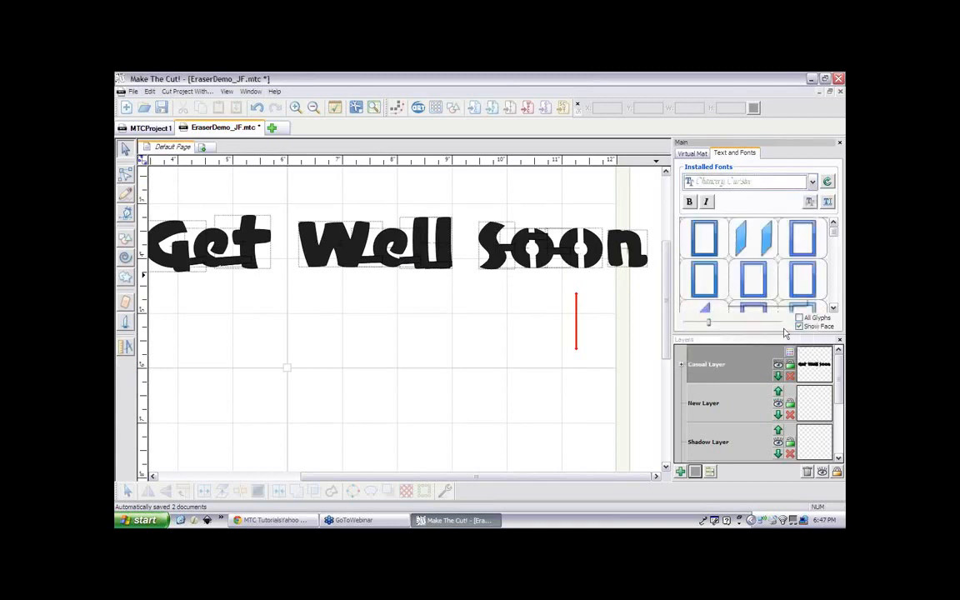
- Add the text "Get Well Soon" in Chancery Cursive and move it left, beneath the Casual lettering
left_click(826, 201)
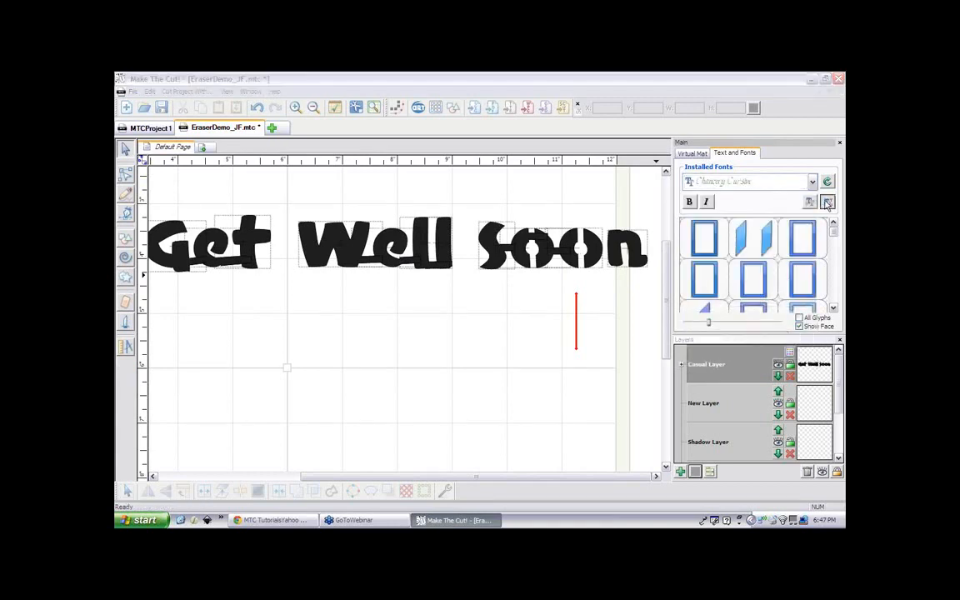
left_click_drag(531, 250, 399, 321)
left_click(391, 407)
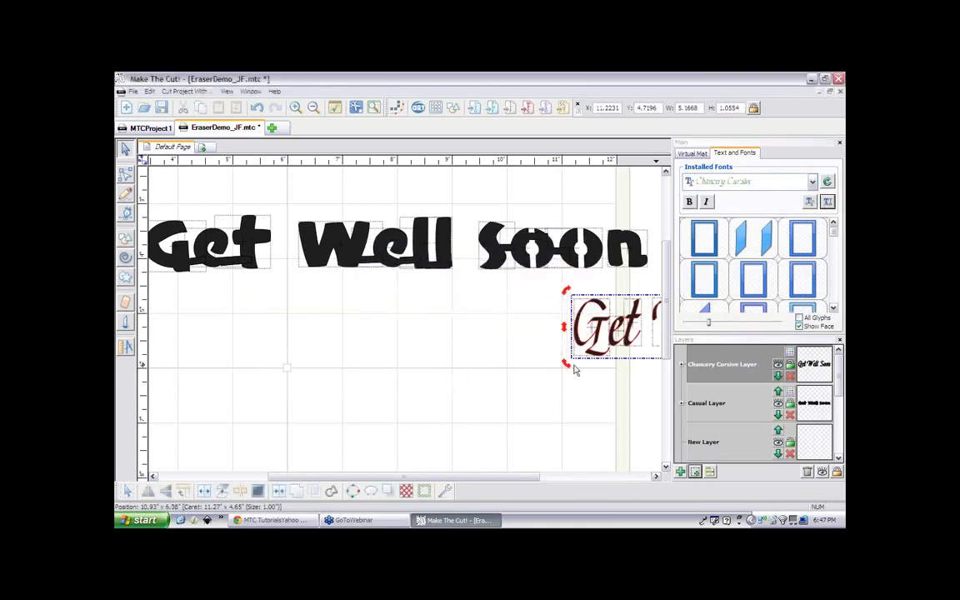
left_click_drag(504, 342, 242, 342)
left_click(313, 410)
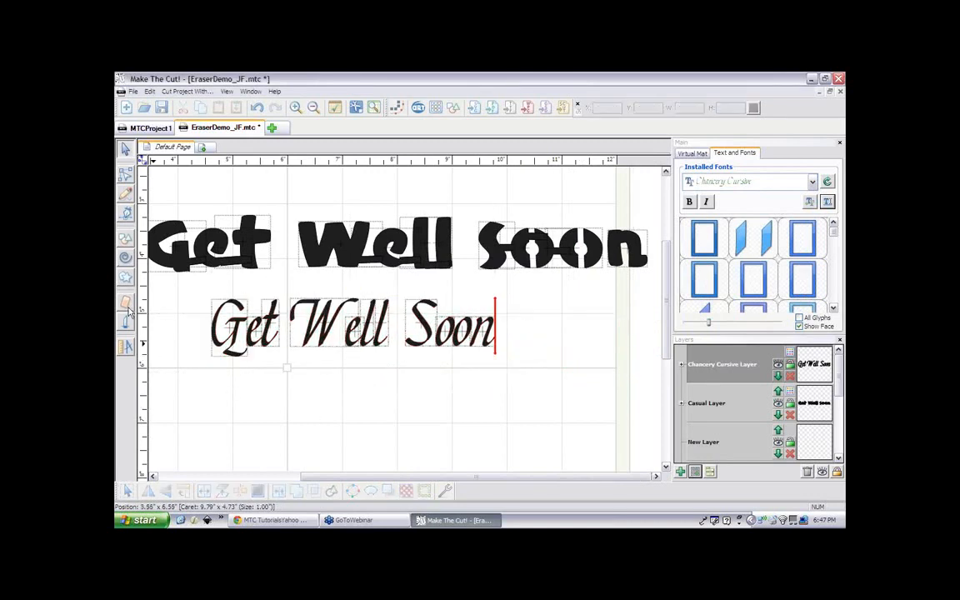
- Set the Inverse Eraser to 1 mm and draw bars connecting the letters within each word of the Chancery Cursive text
left_click(126, 305)
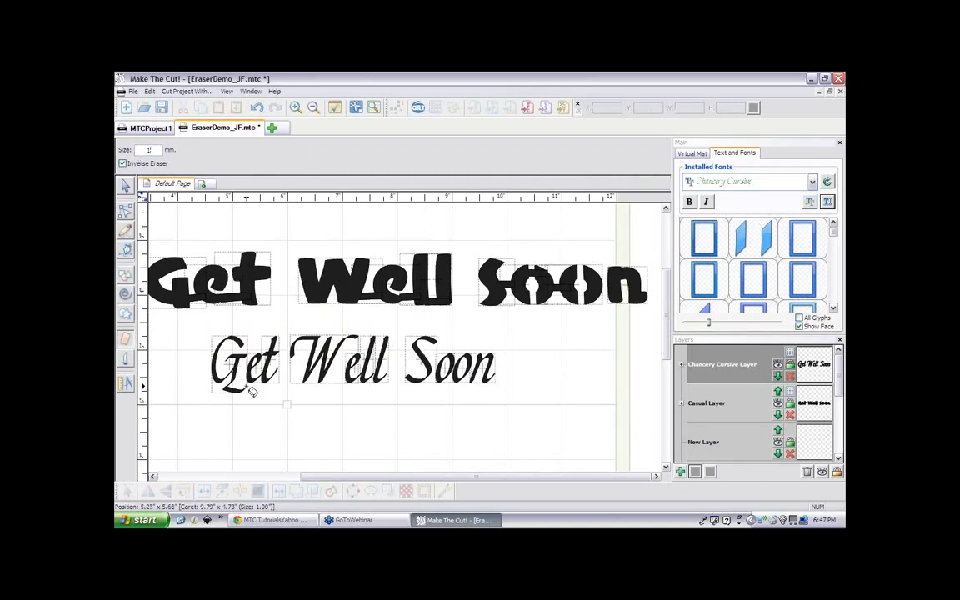
left_click_drag(247, 386, 249, 381)
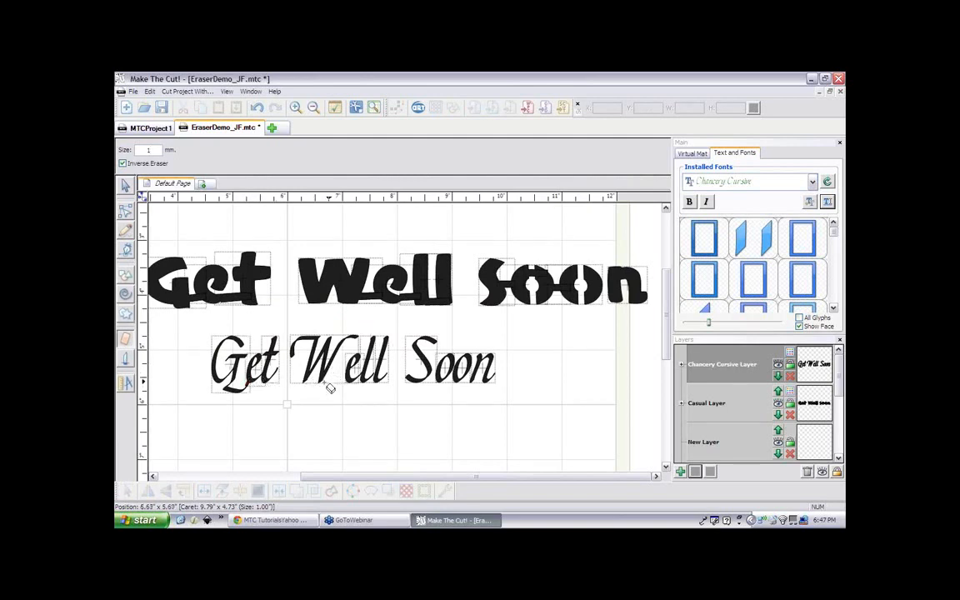
left_click_drag(328, 386, 377, 381)
left_click_drag(381, 377, 376, 373)
mouse_move(424, 386)
left_mouse_down()
mouse_move(452, 385)
mouse_move(470, 360)
left_mouse_up()
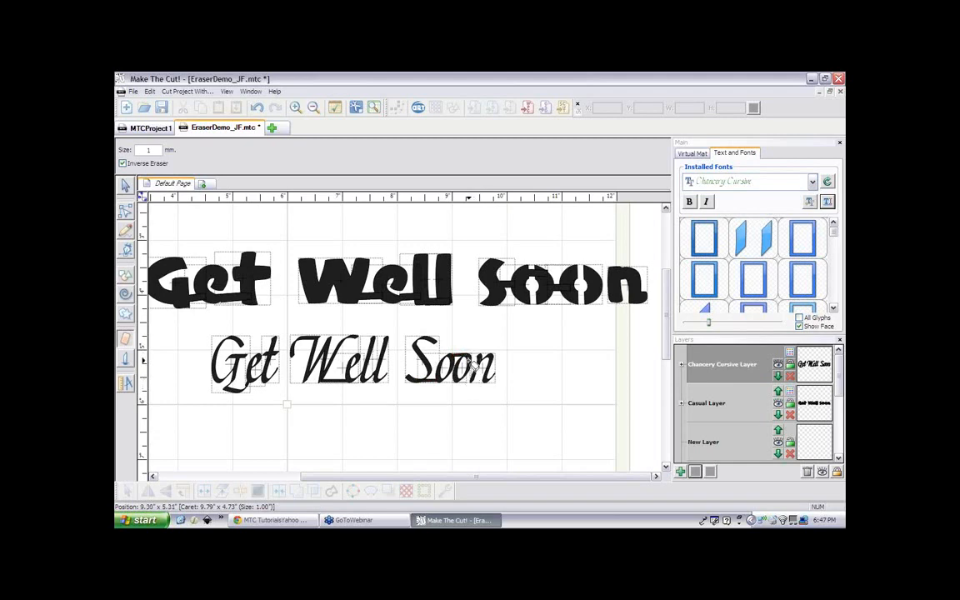